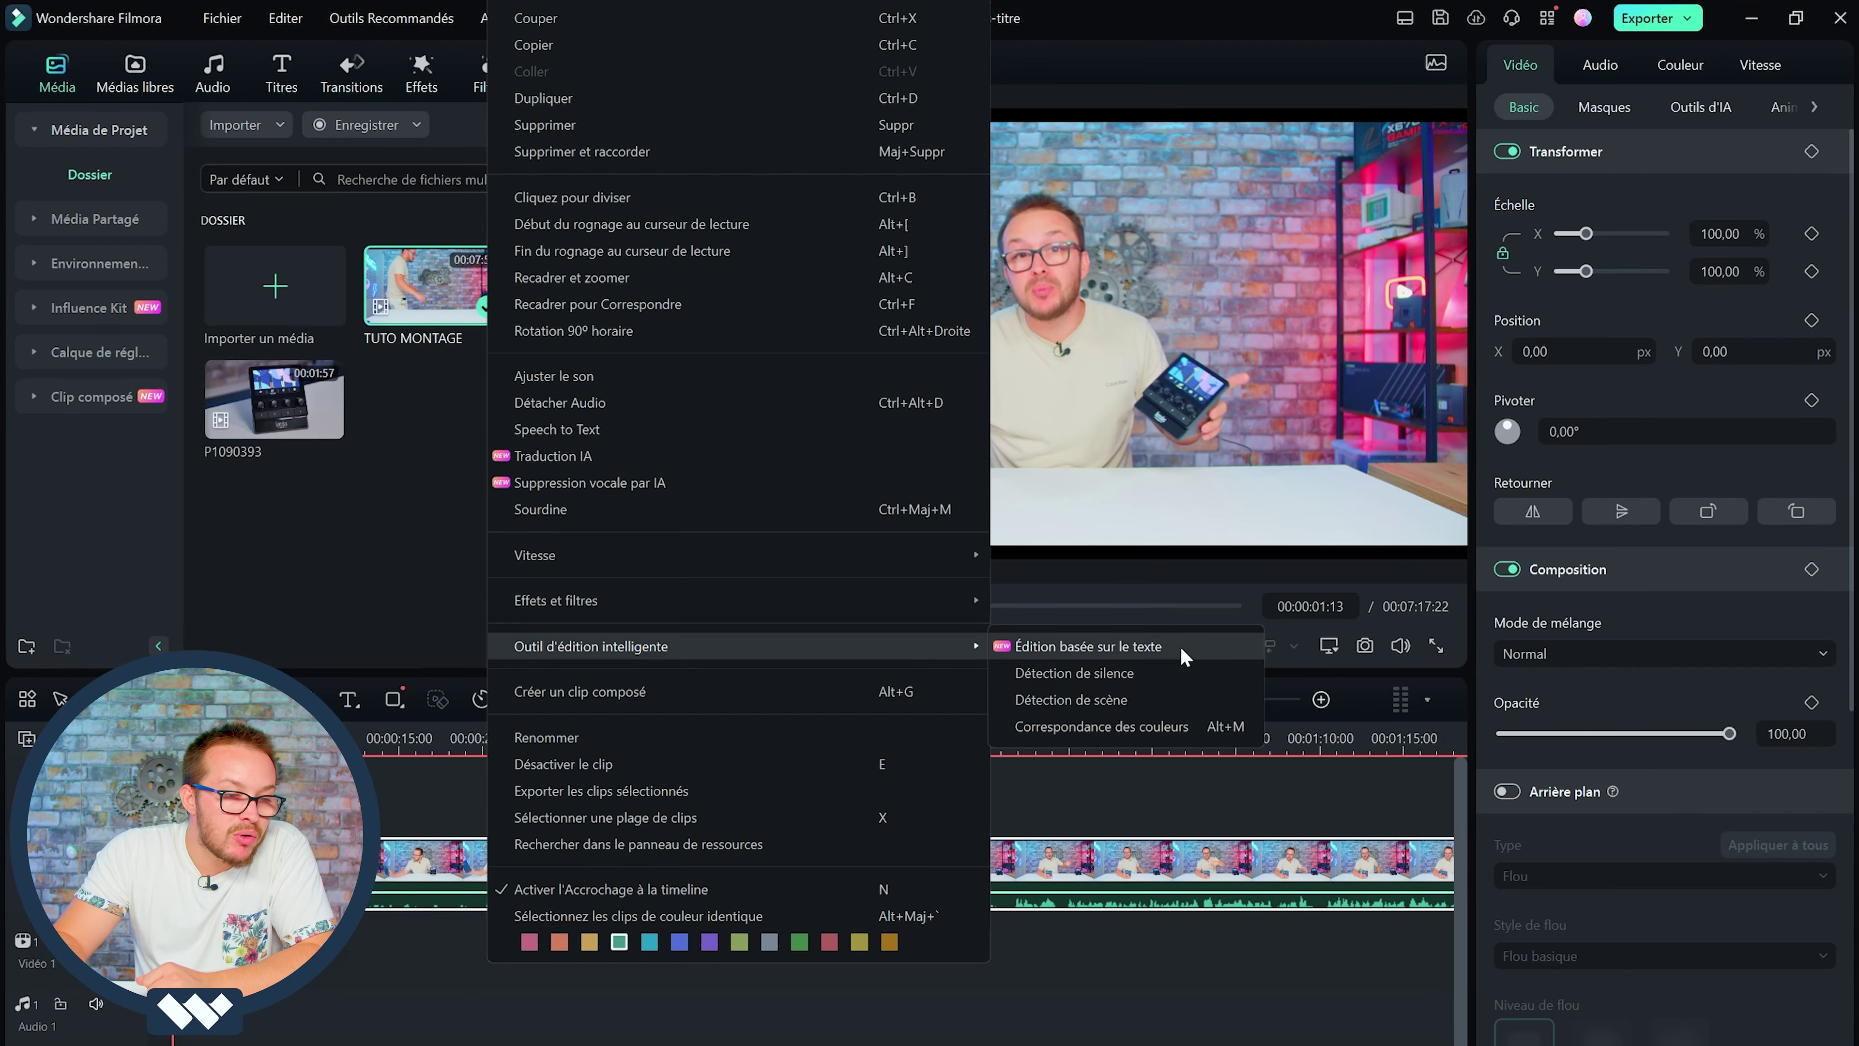
- Run silence detection on the TUTO MONTAGE clip with the current settings and replace the timeline clip with the result
click(1163, 675)
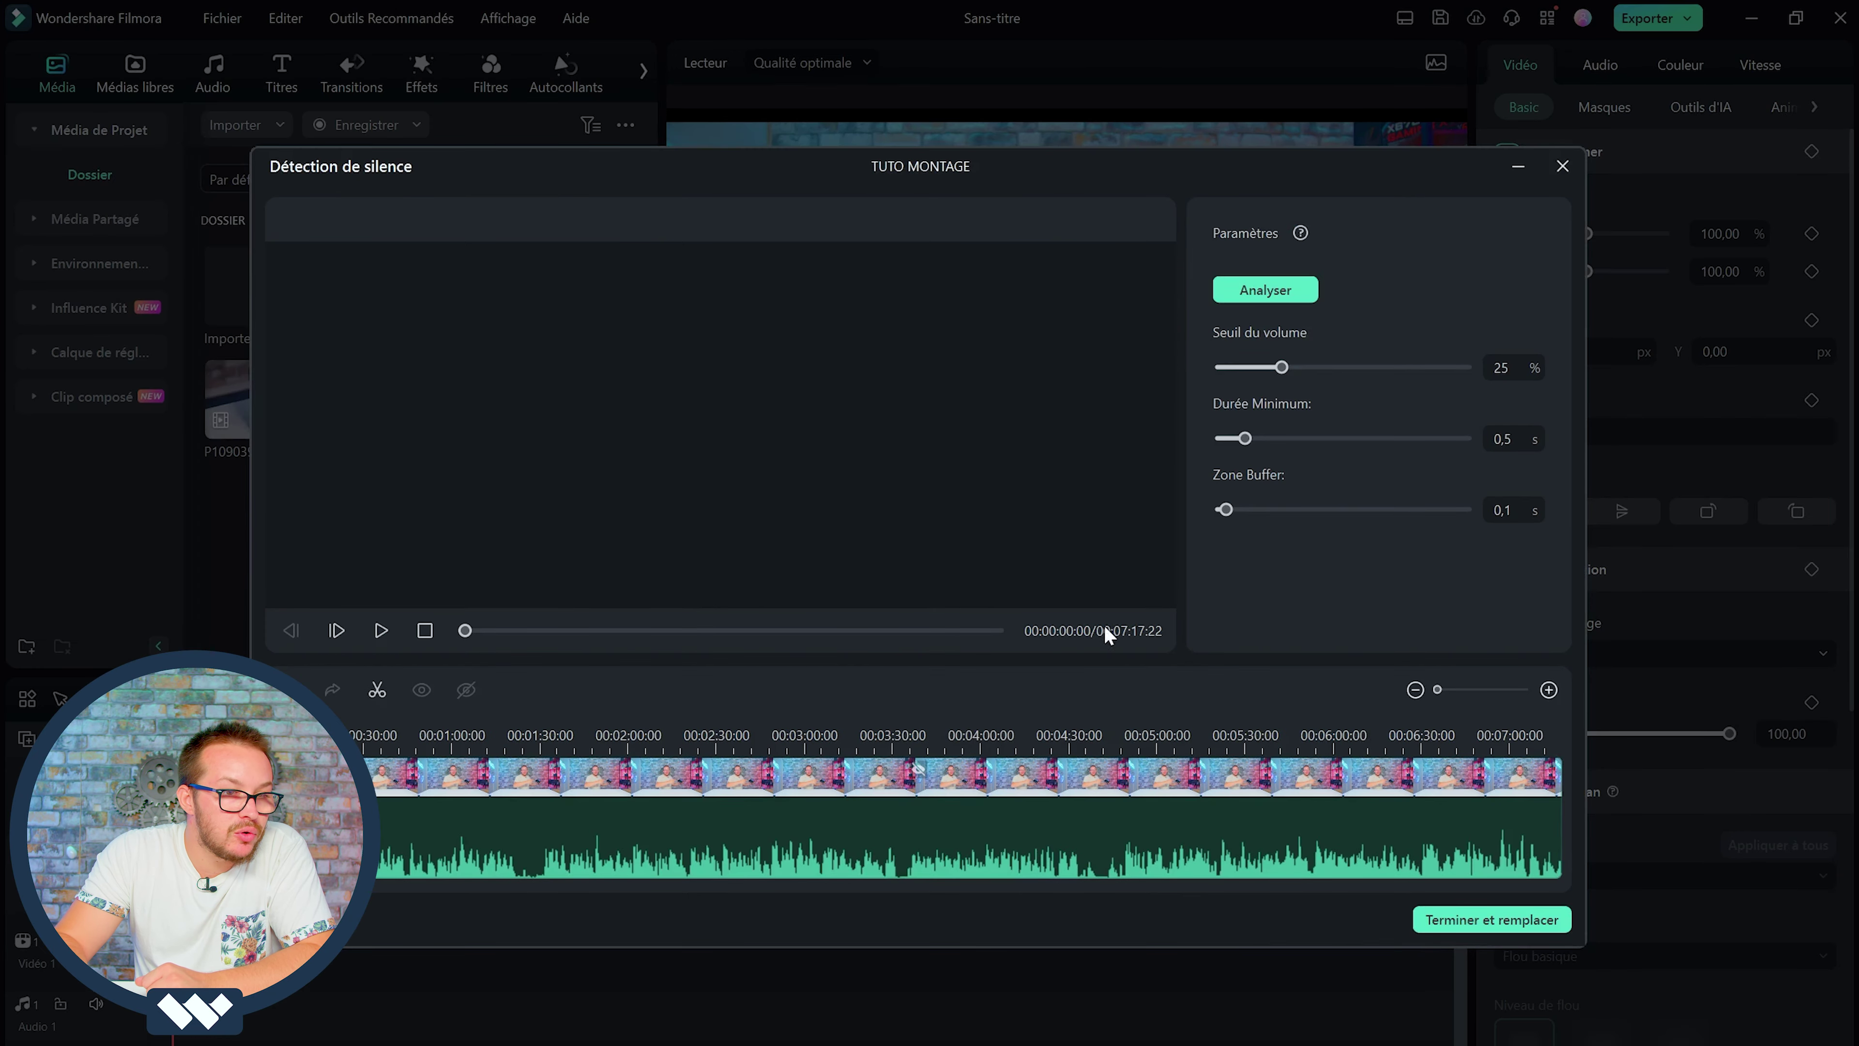
click(1265, 289)
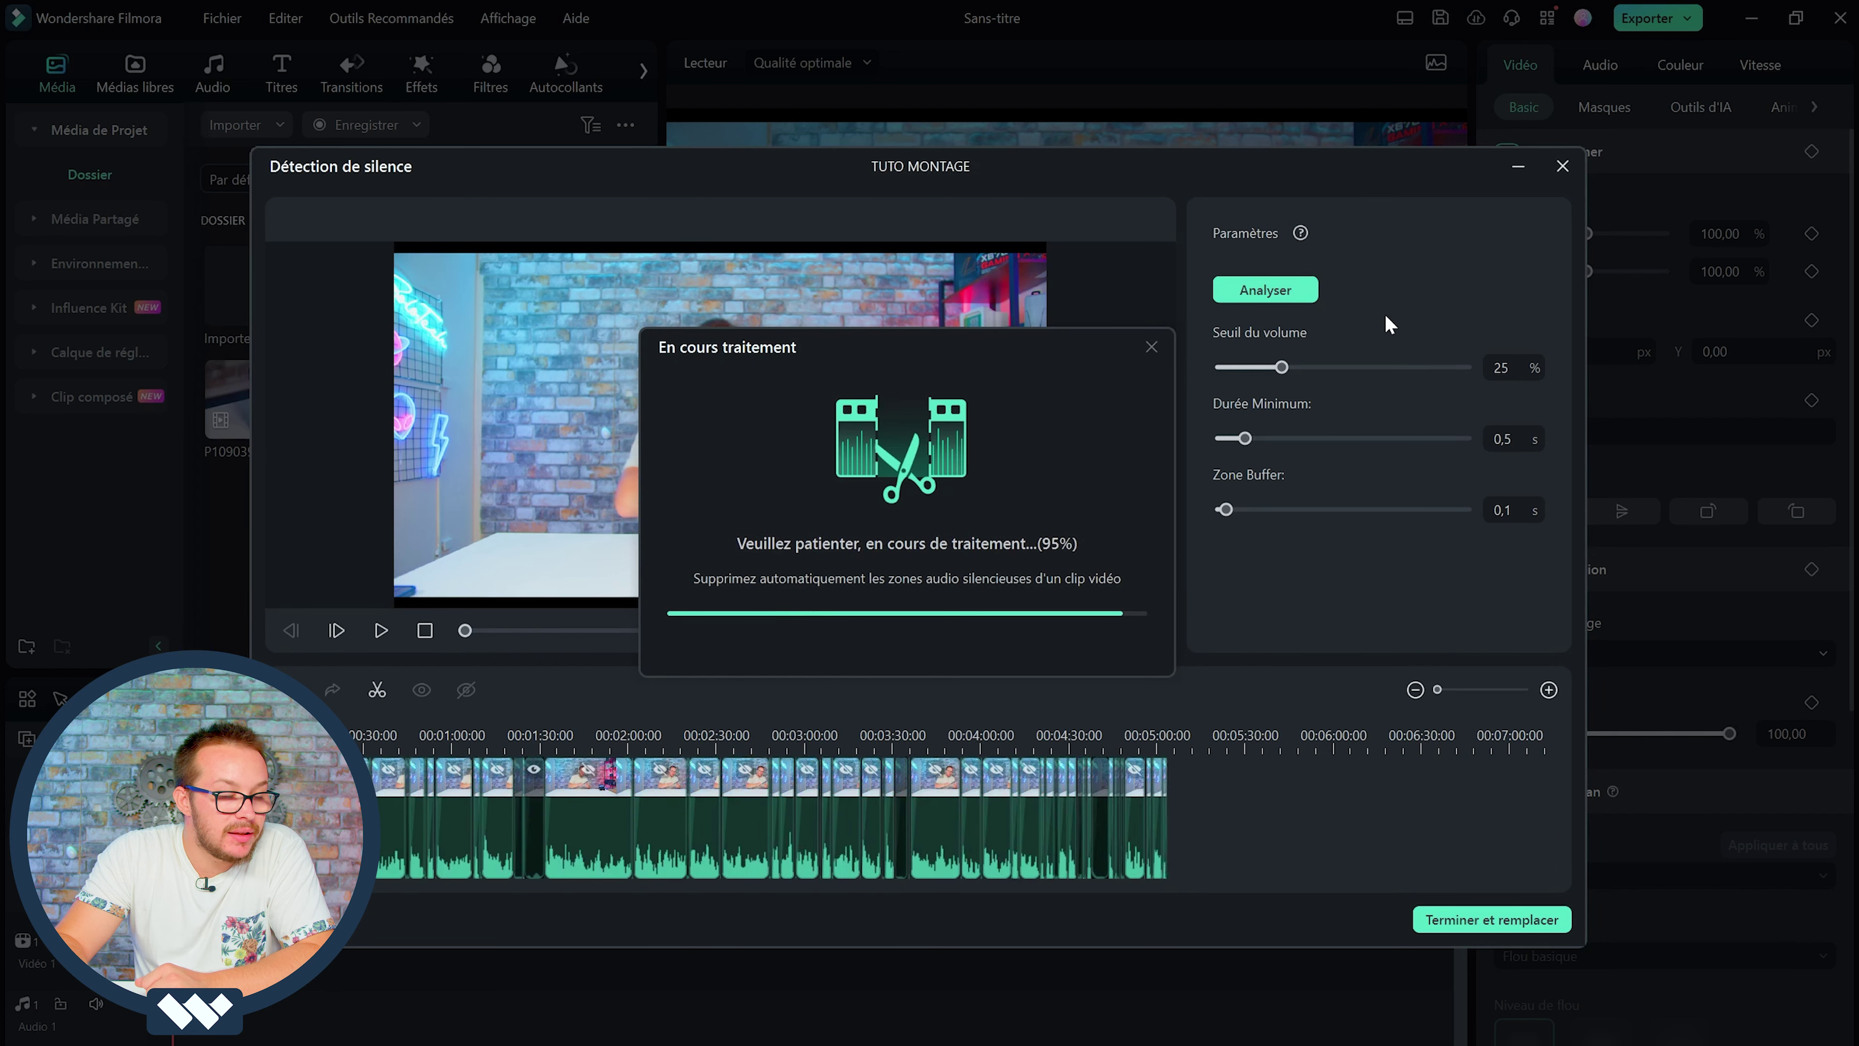
click(1517, 922)
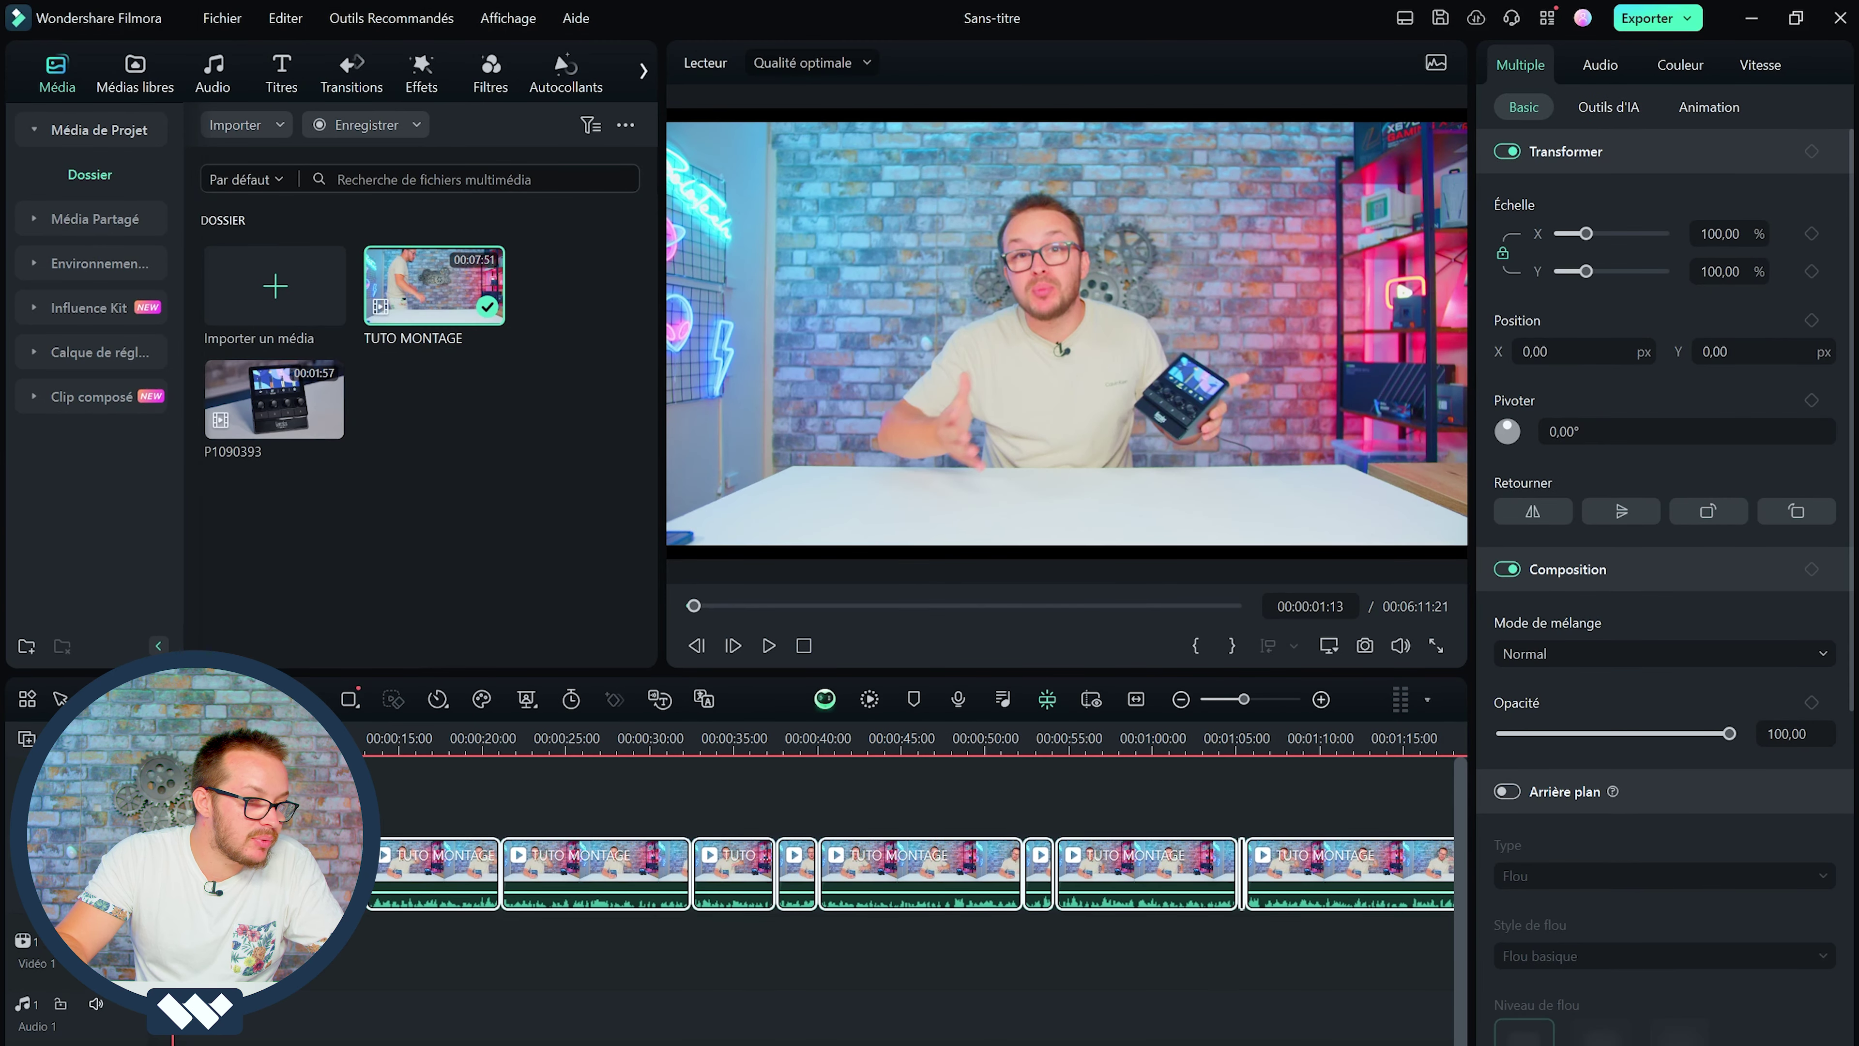
- Play back part of the silence-trimmed timeline and examine the cuts along its whole length
key(space)
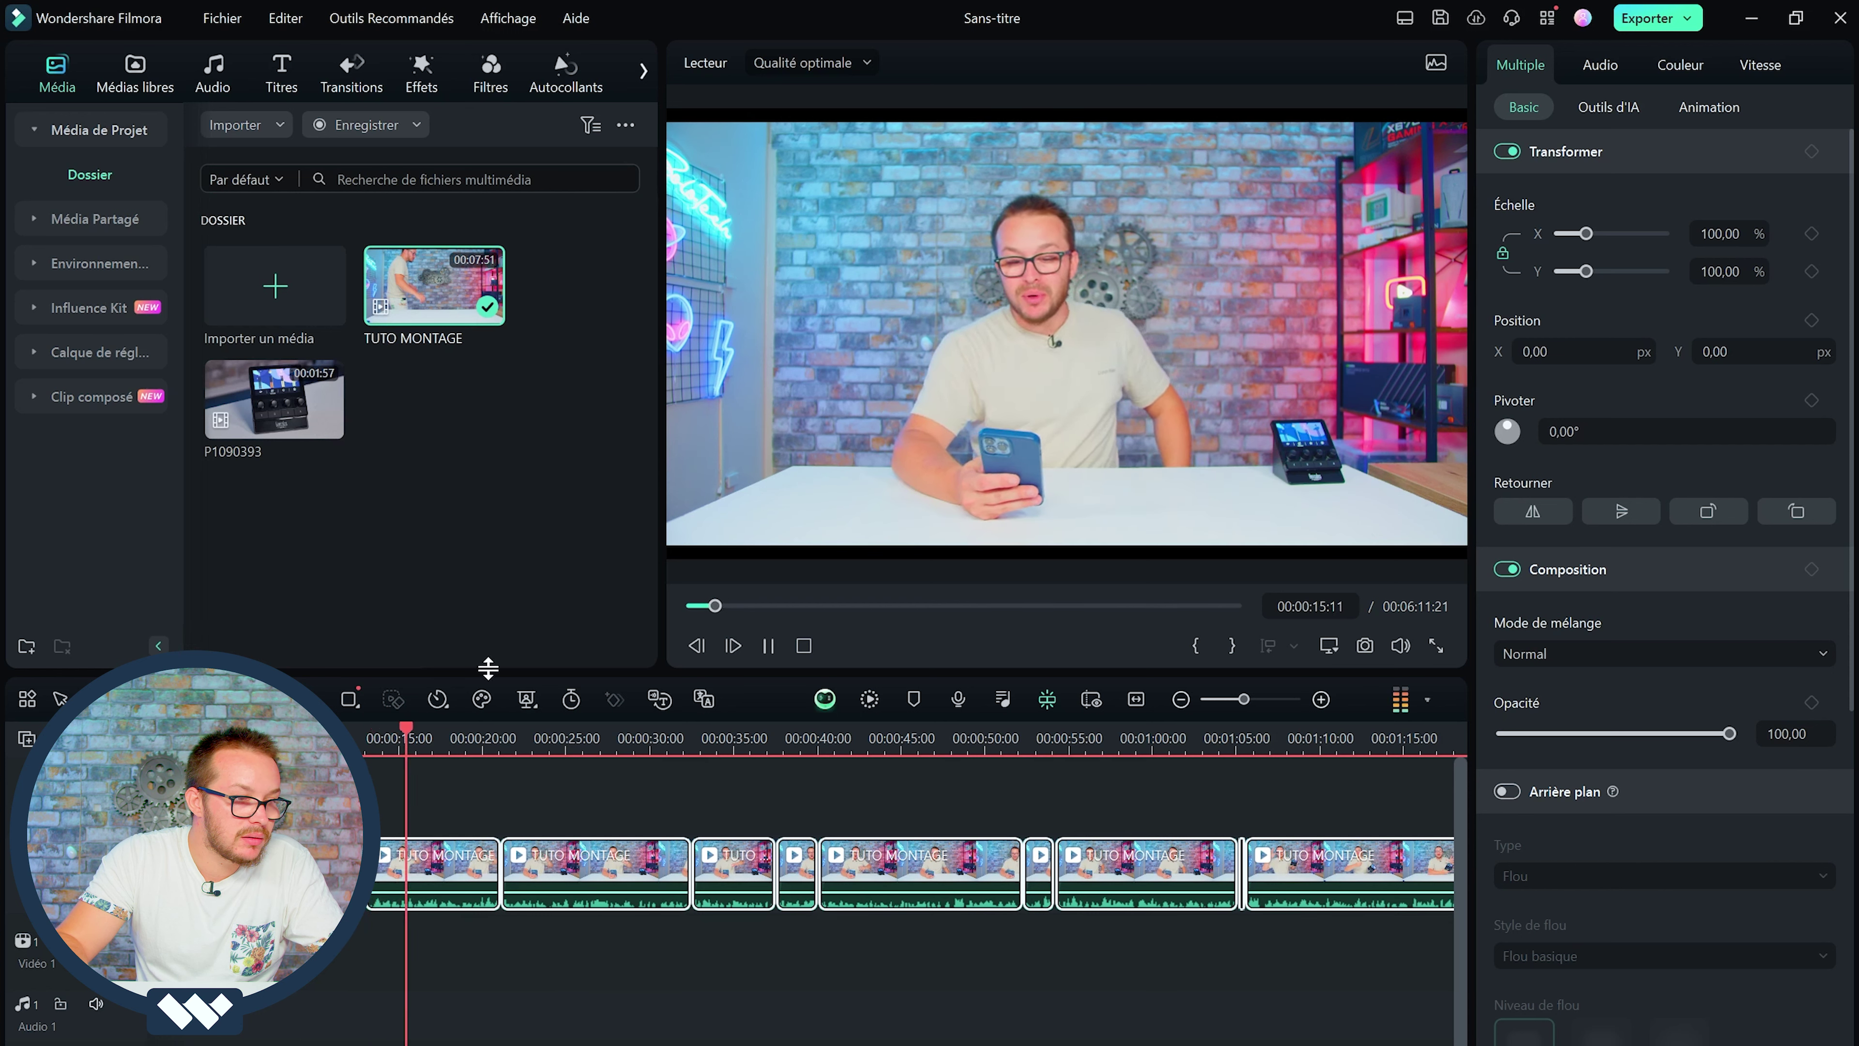
click(479, 736)
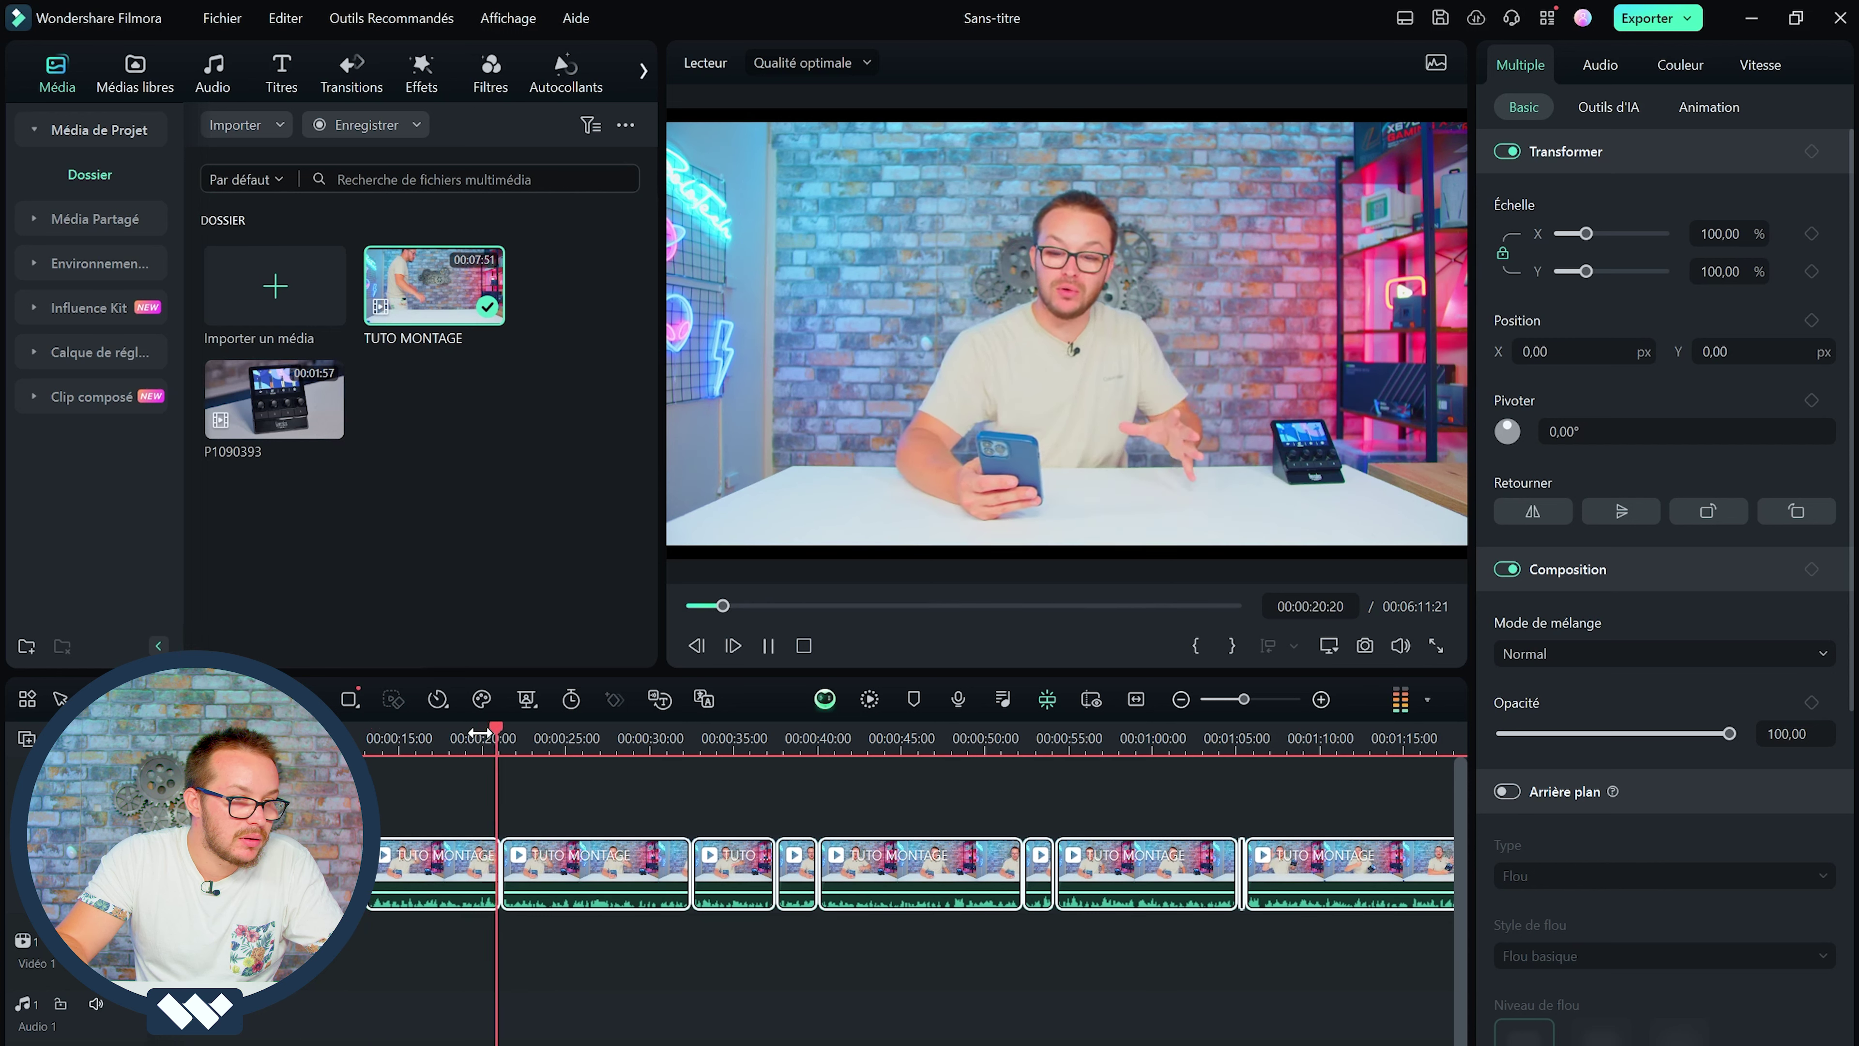
key(space)
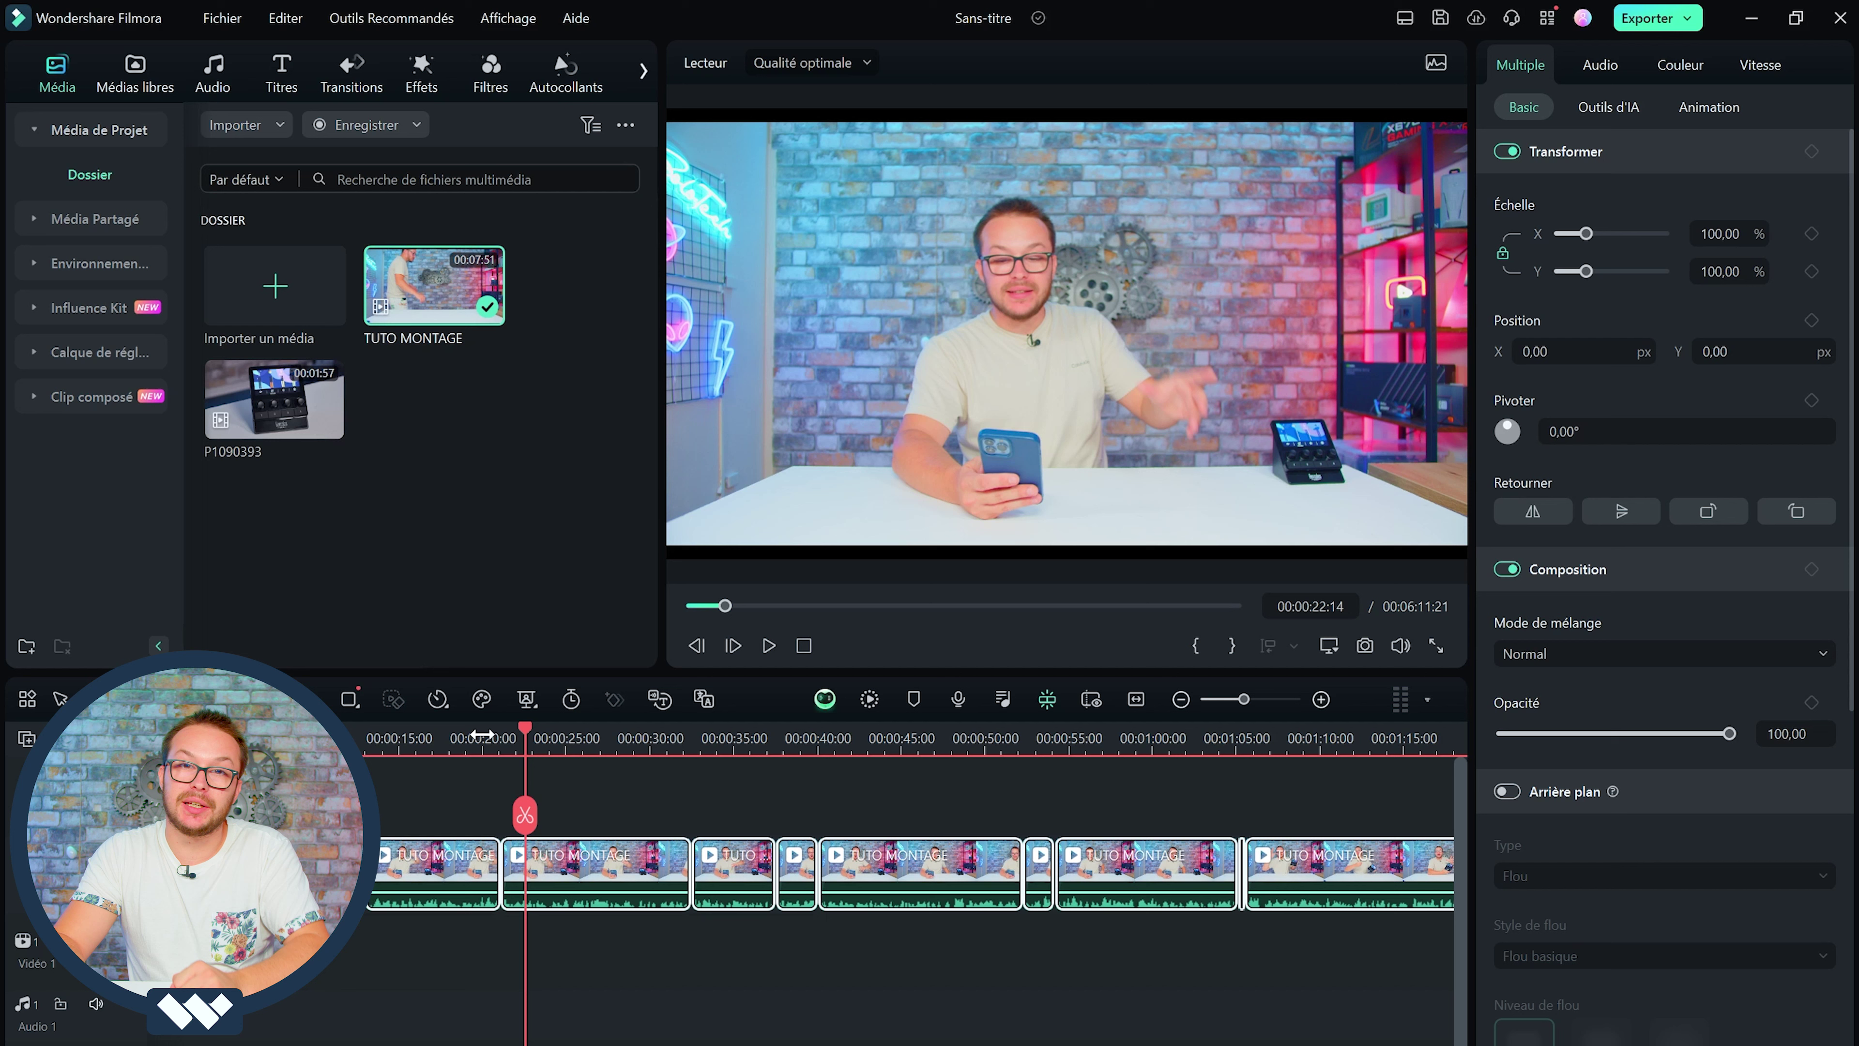
scroll(476, 817, right, 5)
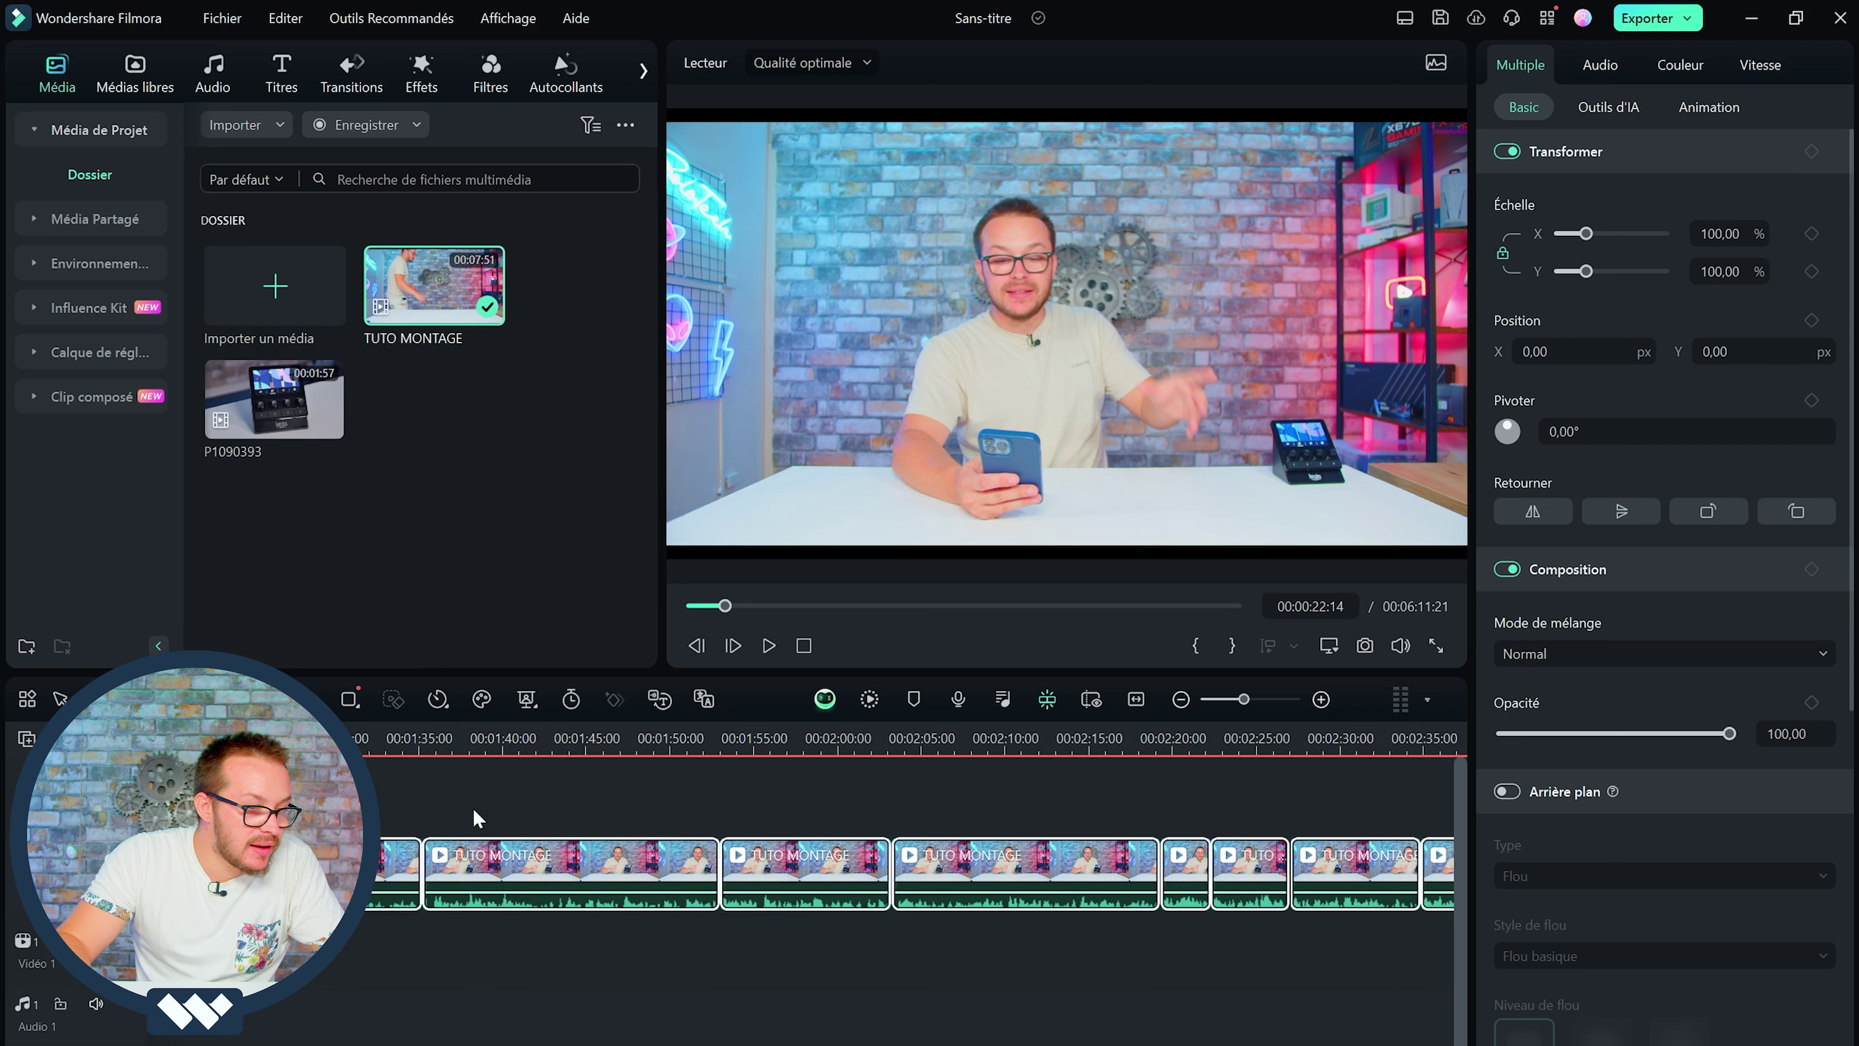
scroll(381, 839, right, 12)
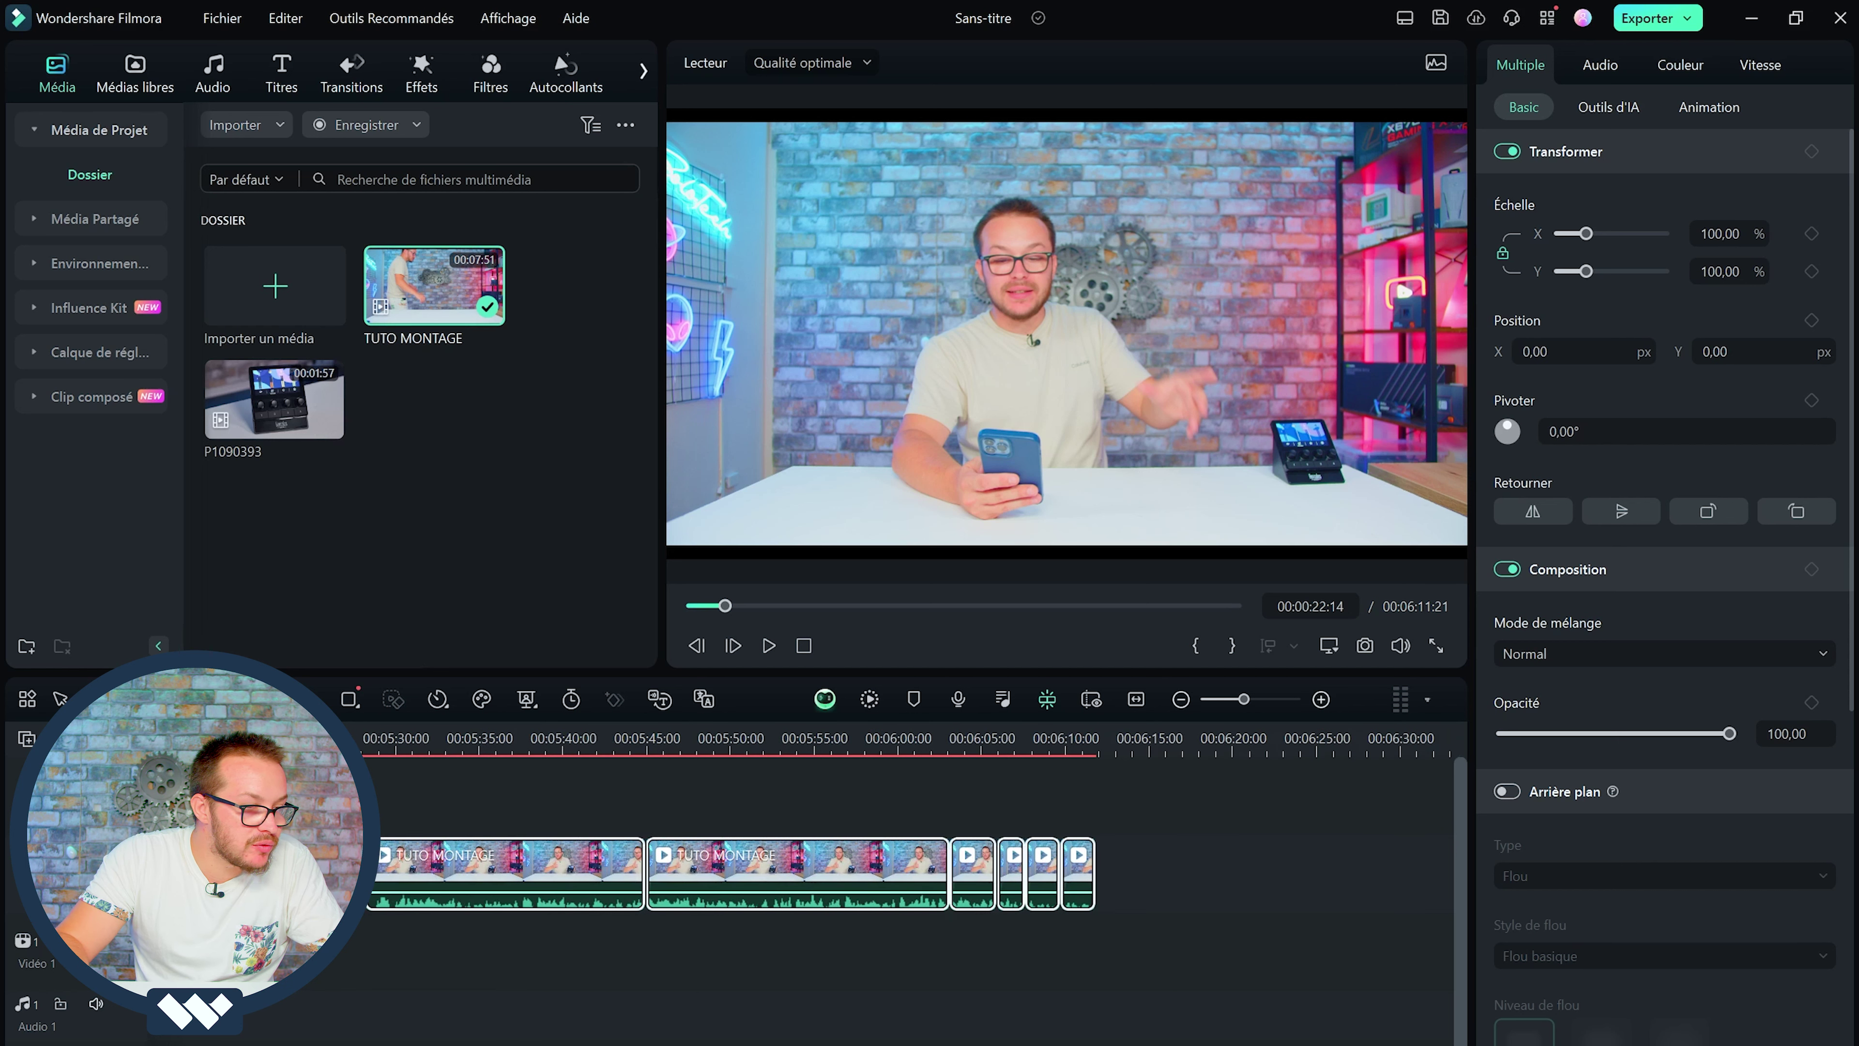
scroll(382, 838, down, 1)
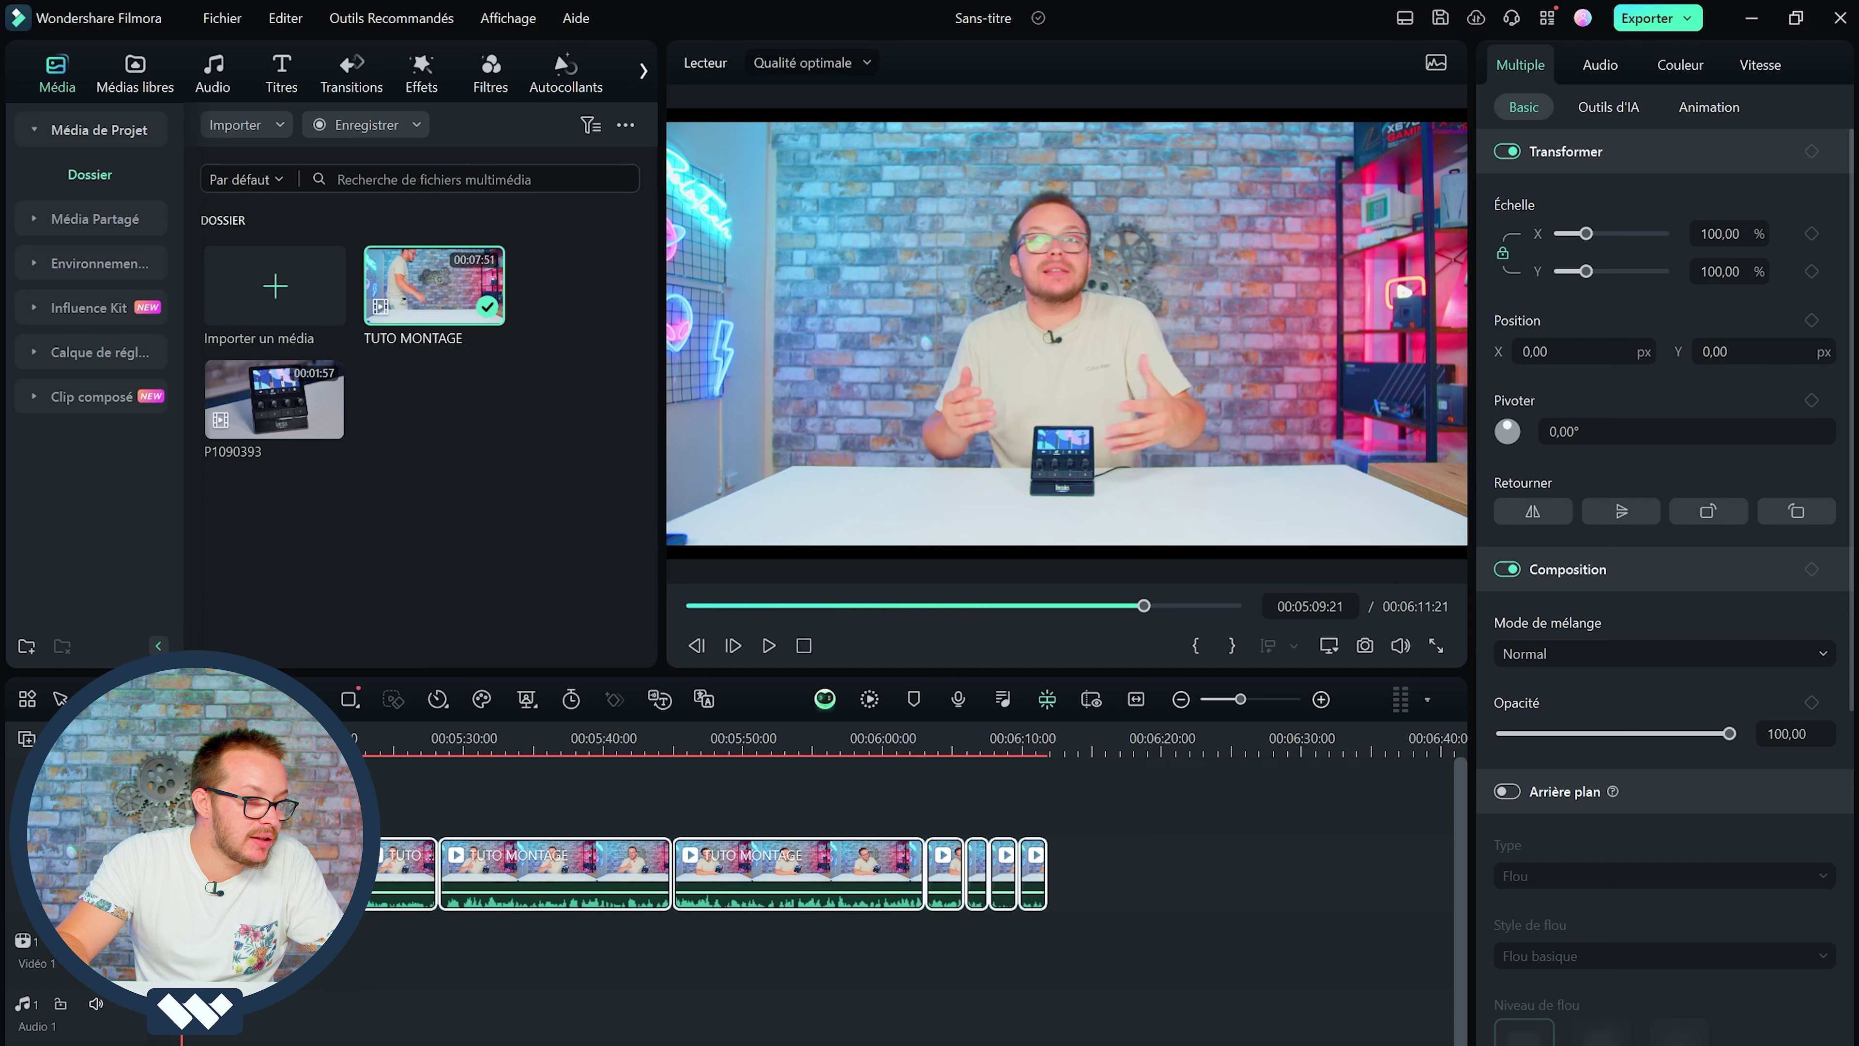
scroll(732, 872, left, 2)
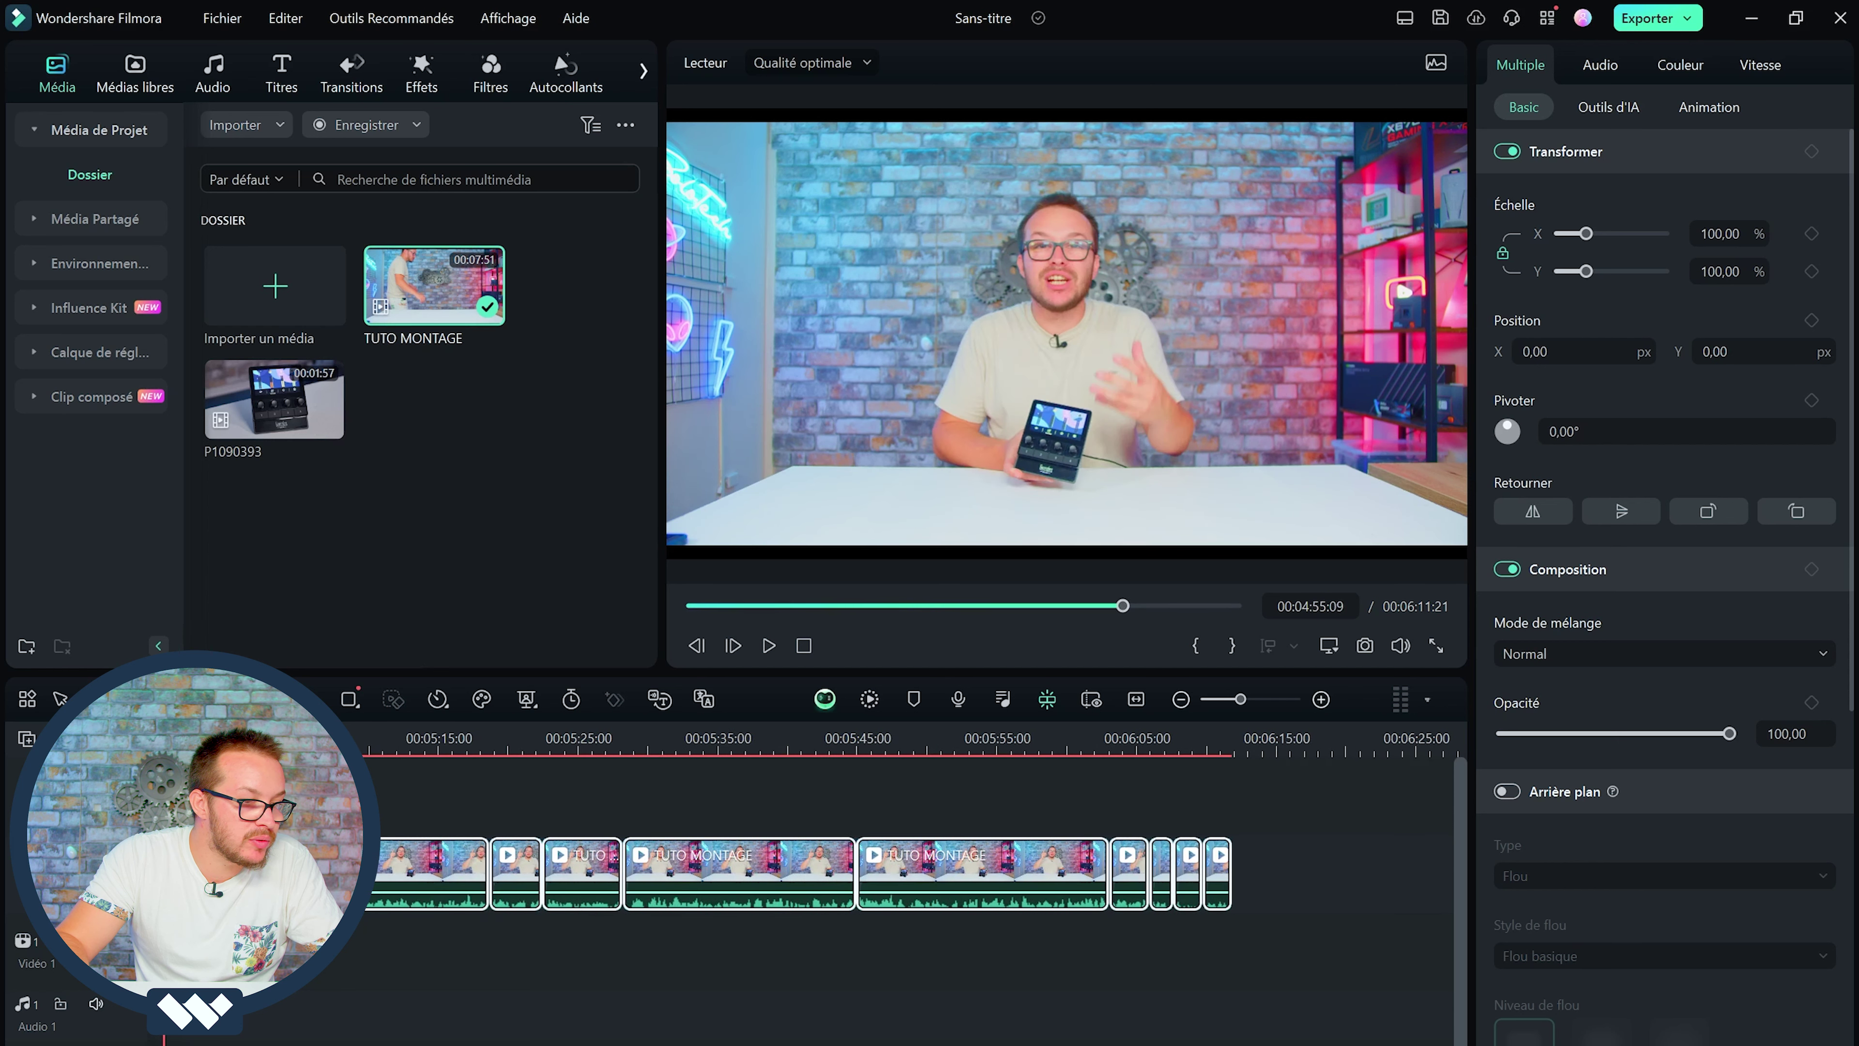
scroll(732, 871, left, 2)
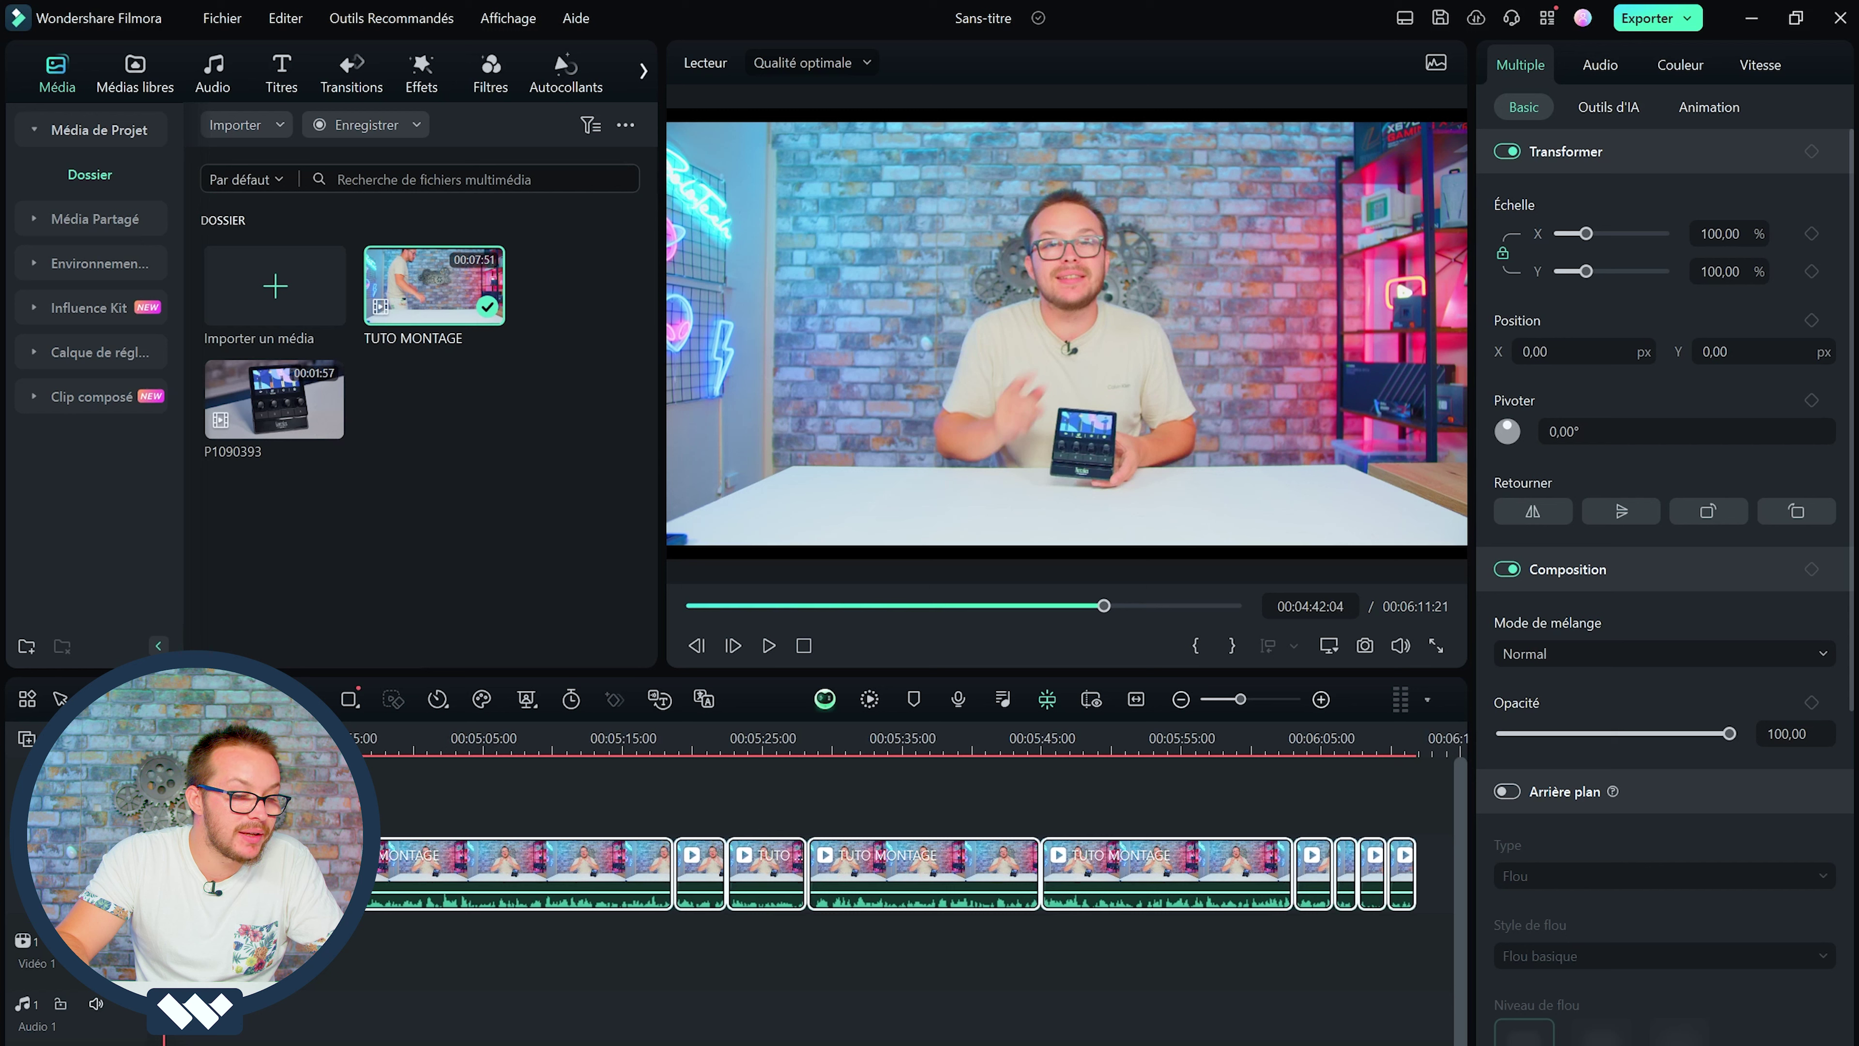
scroll(732, 872, left, 20)
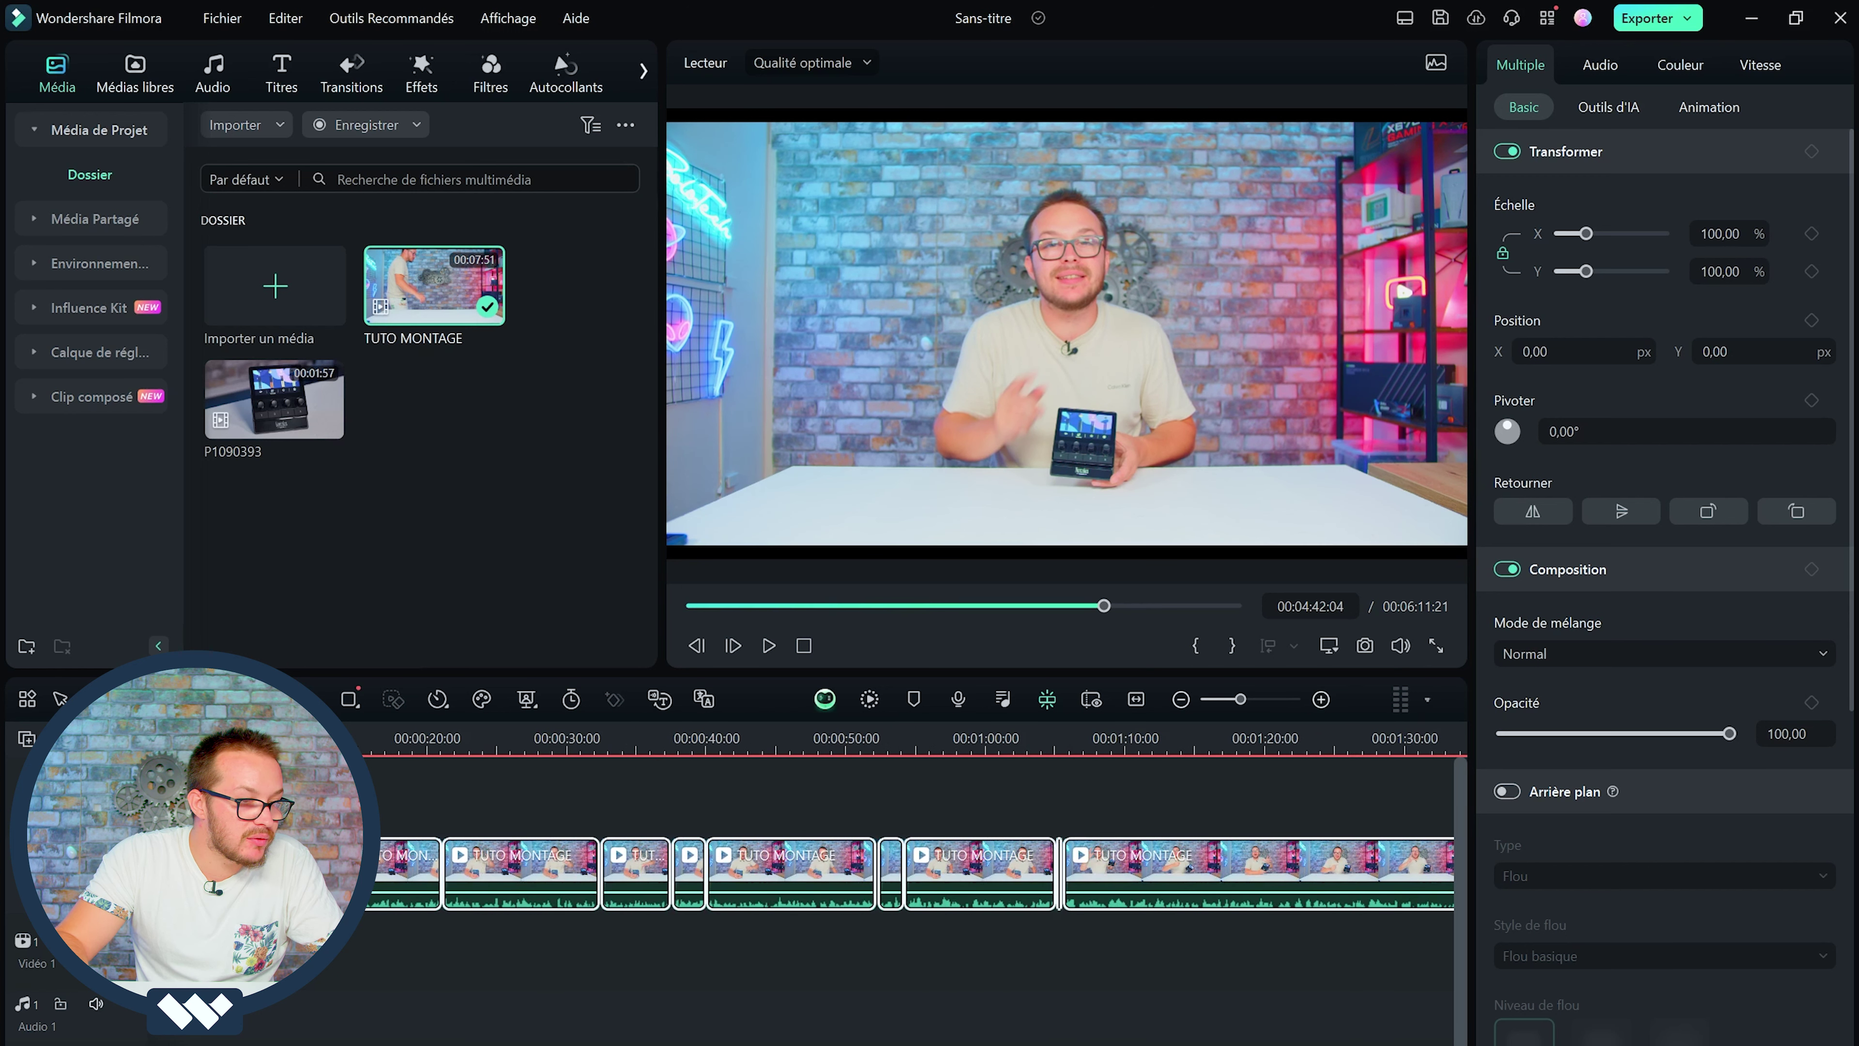
click(191, 740)
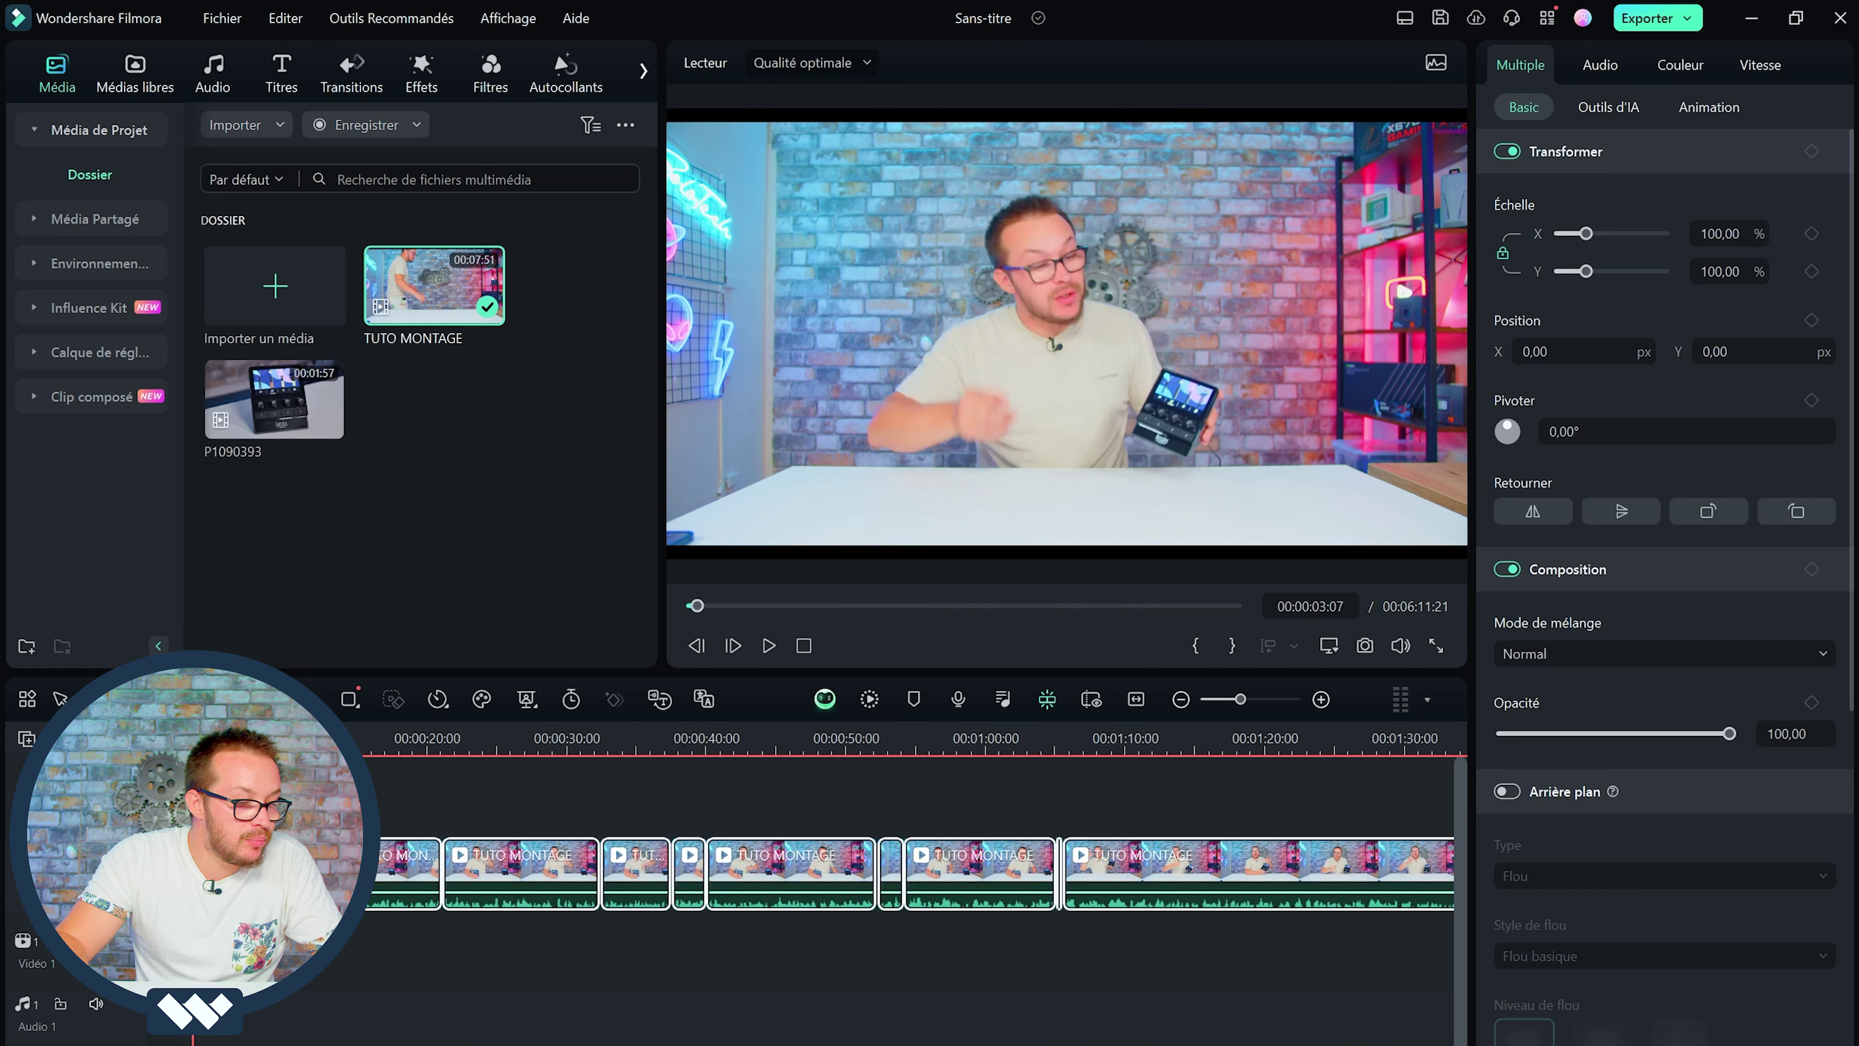
- Delete the short leftover clips between about 10 and 13 seconds on the timeline and play back the join
scroll(732, 871, up, 3)
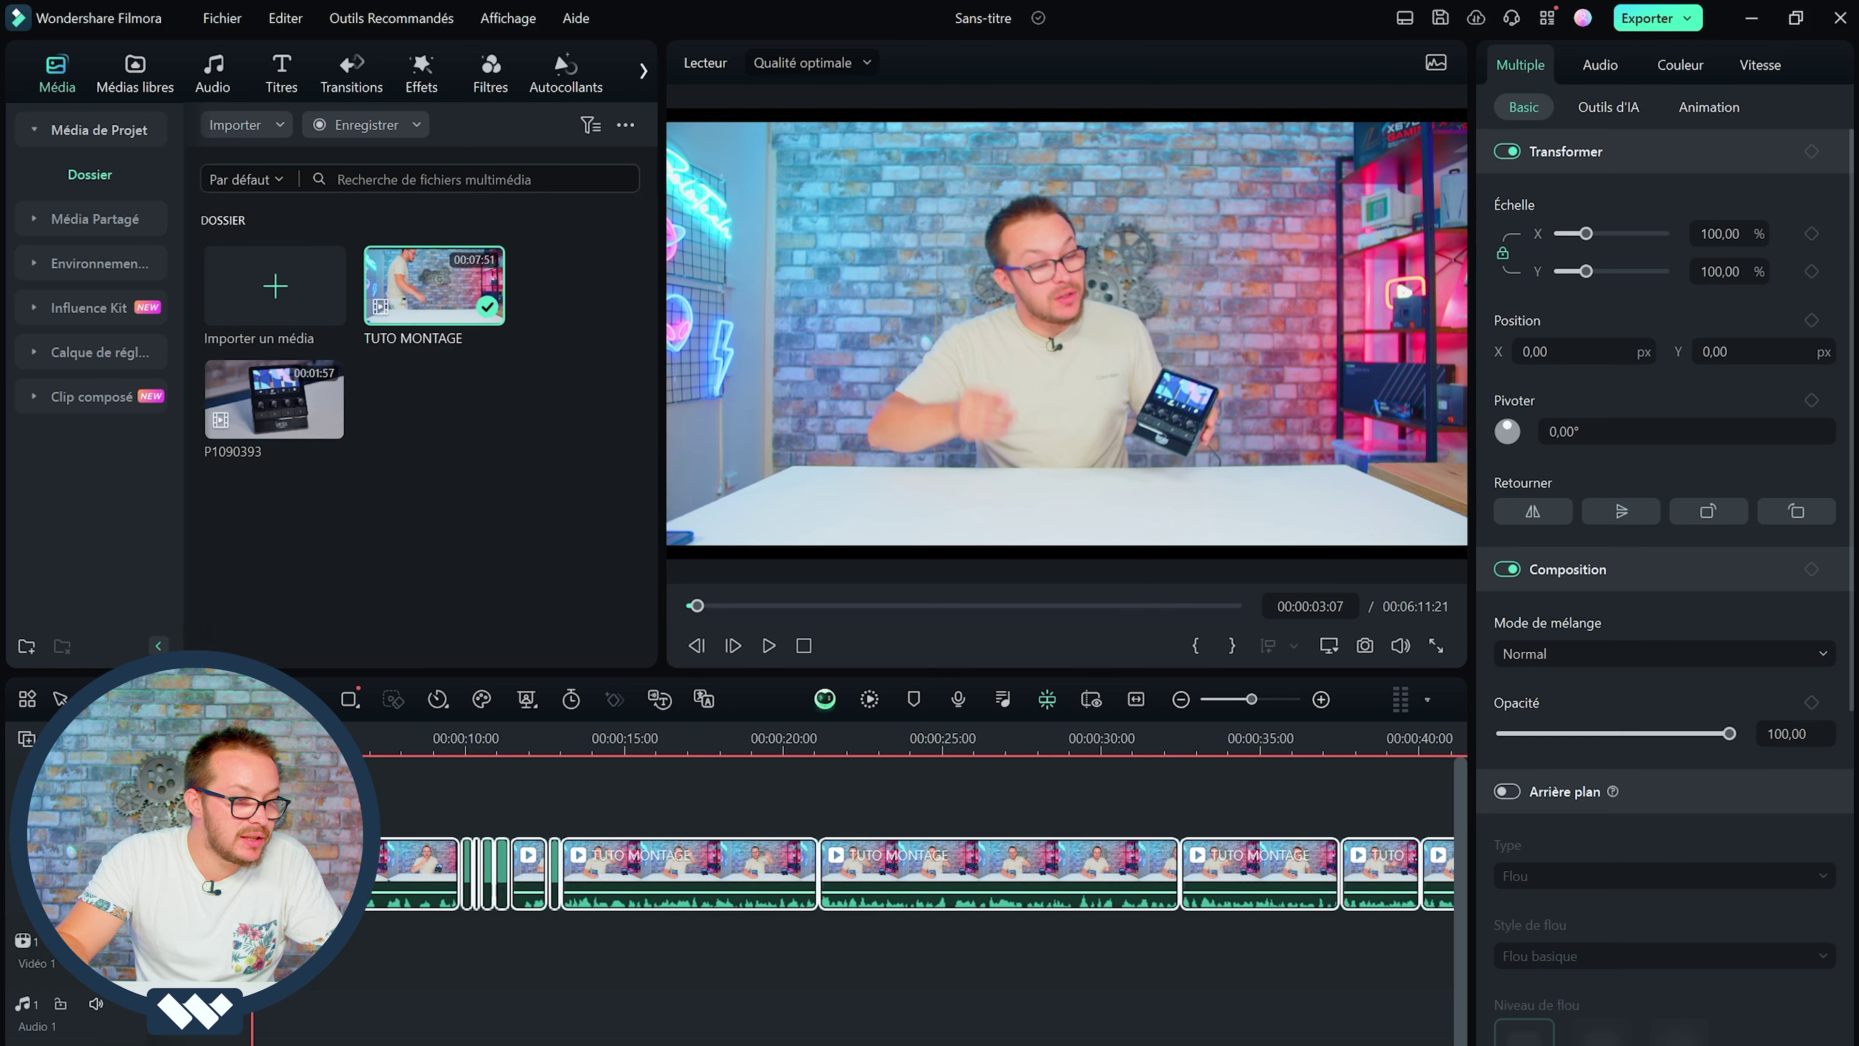
scroll(732, 872, up, 2)
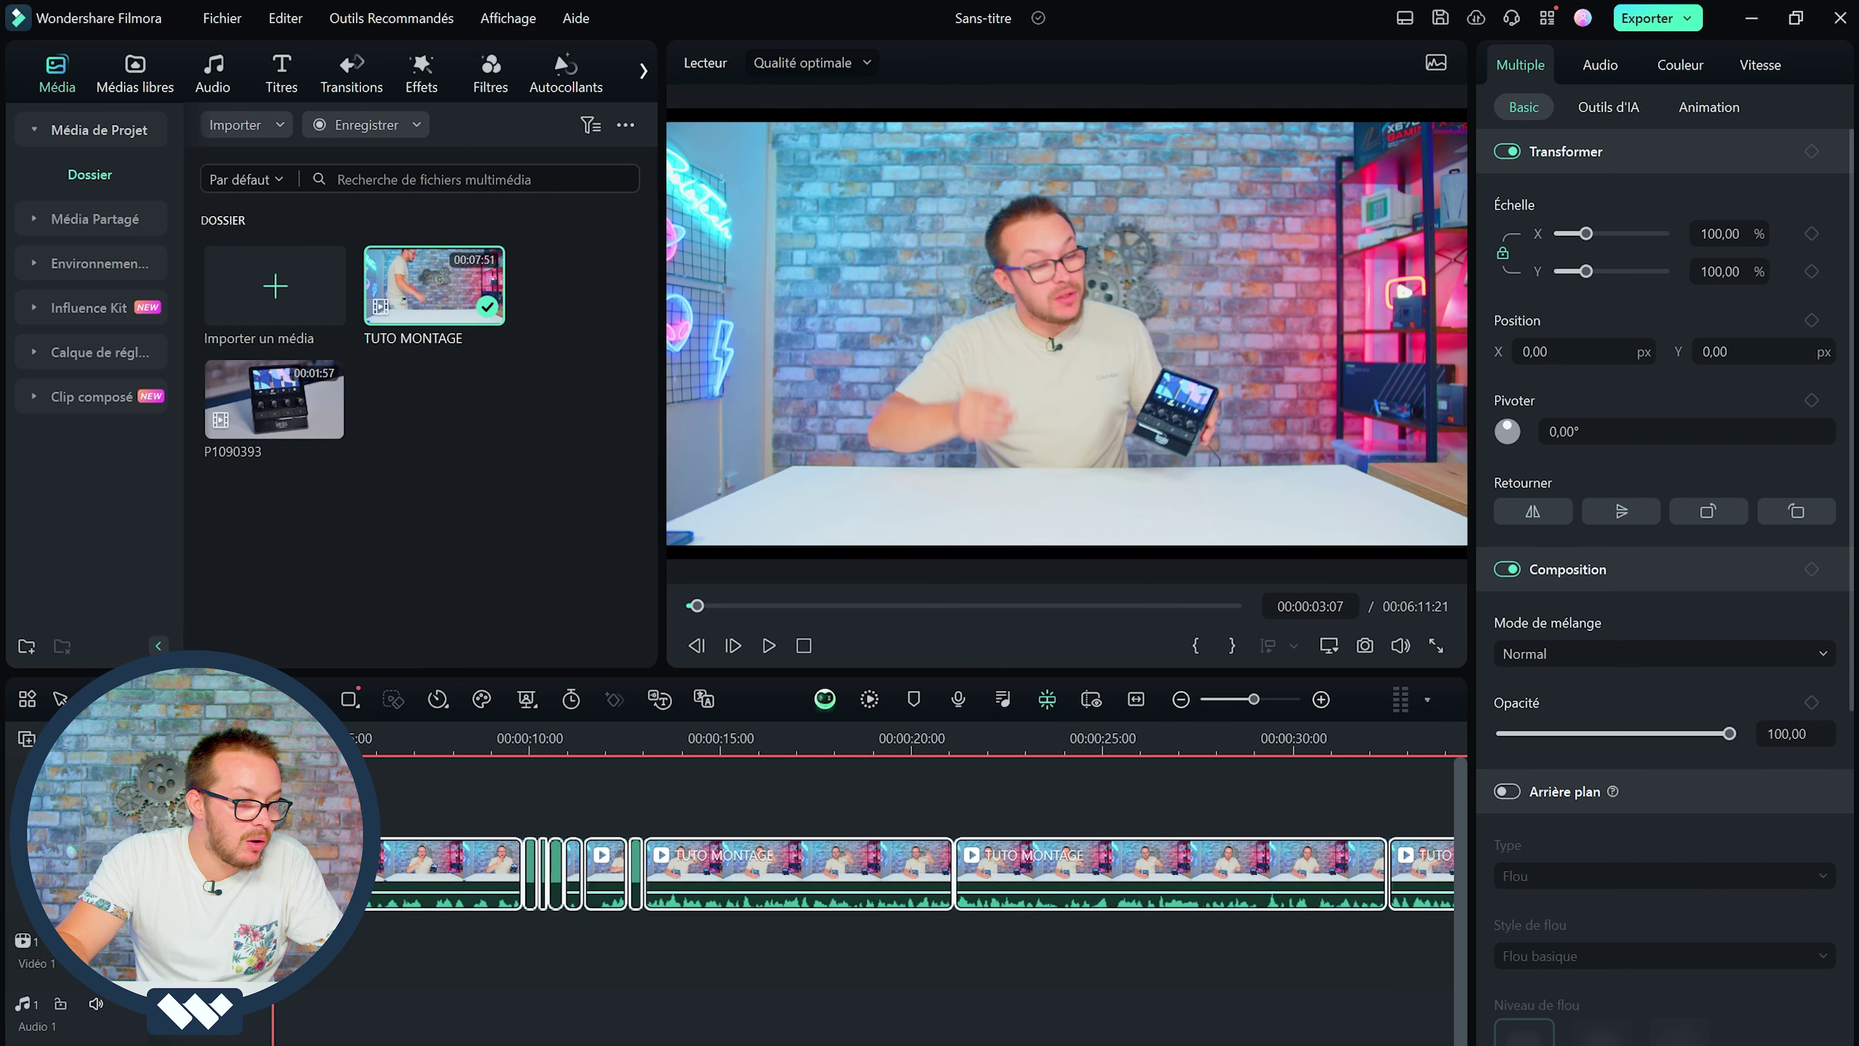
key(space)
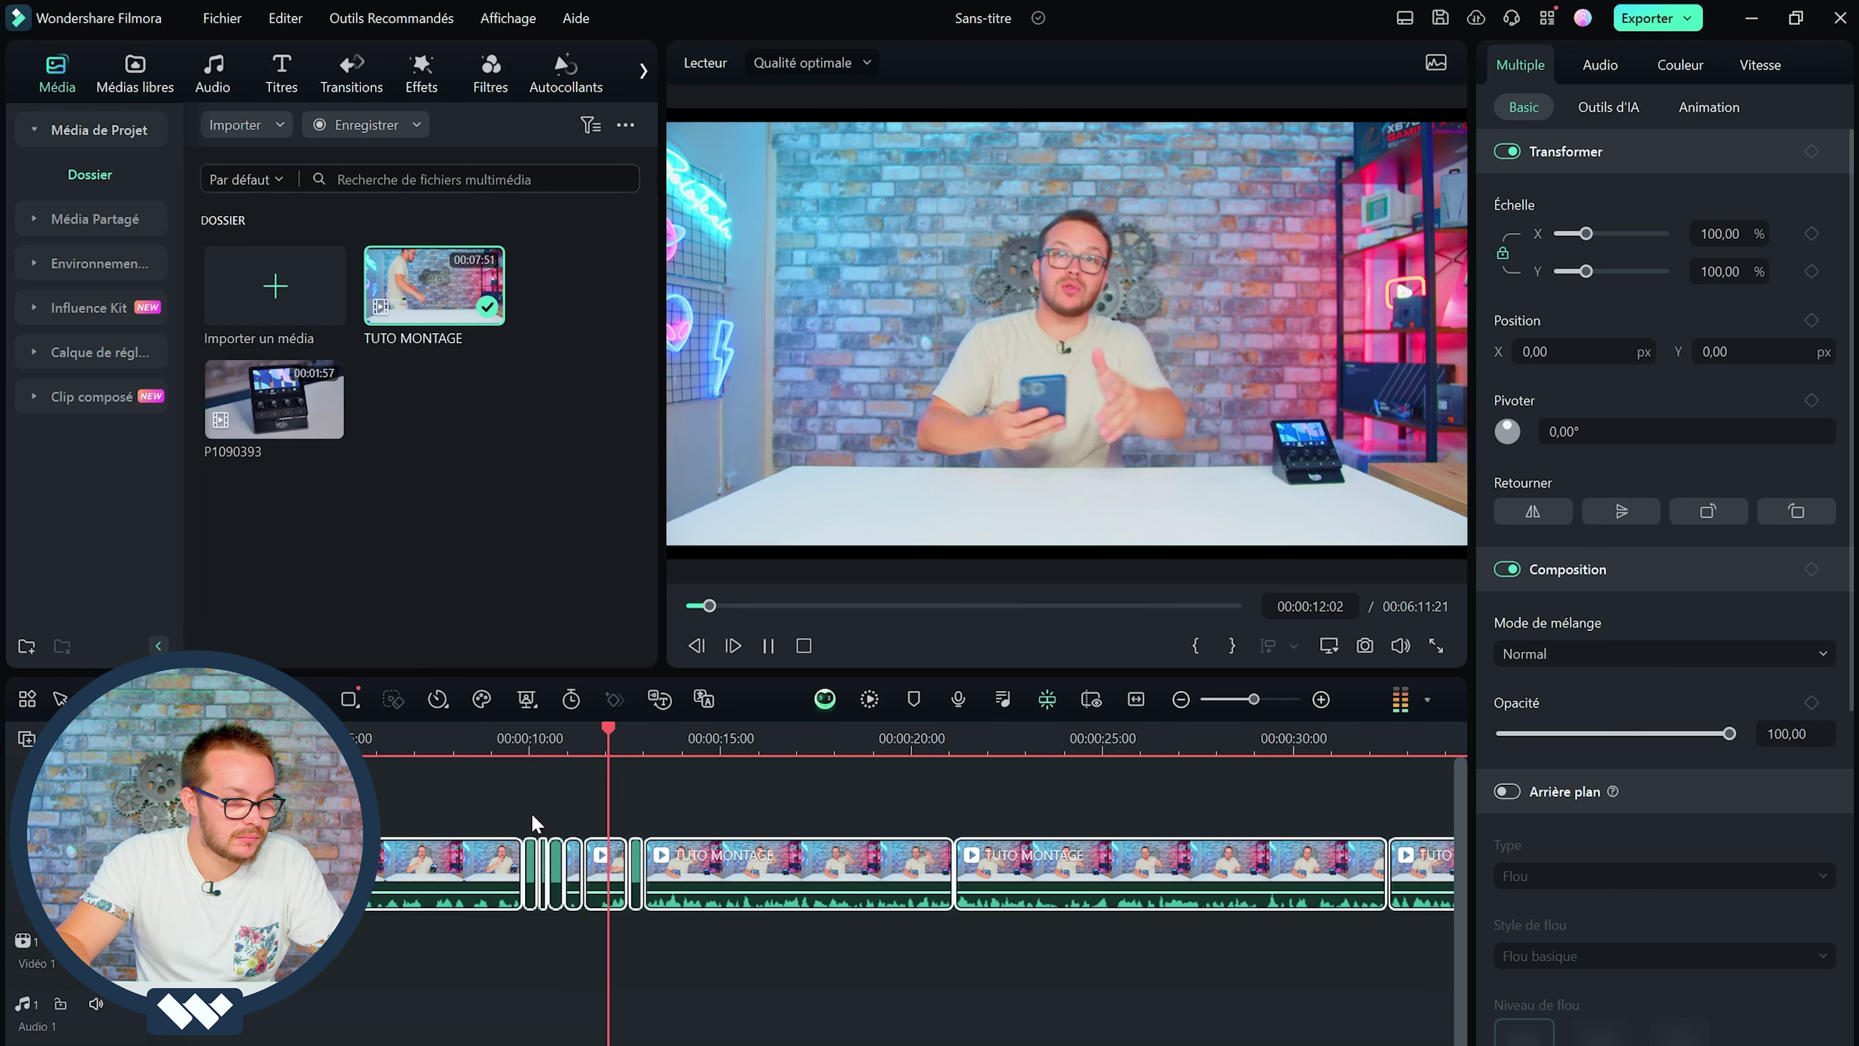
drag(533, 815, 634, 883)
key(Delete)
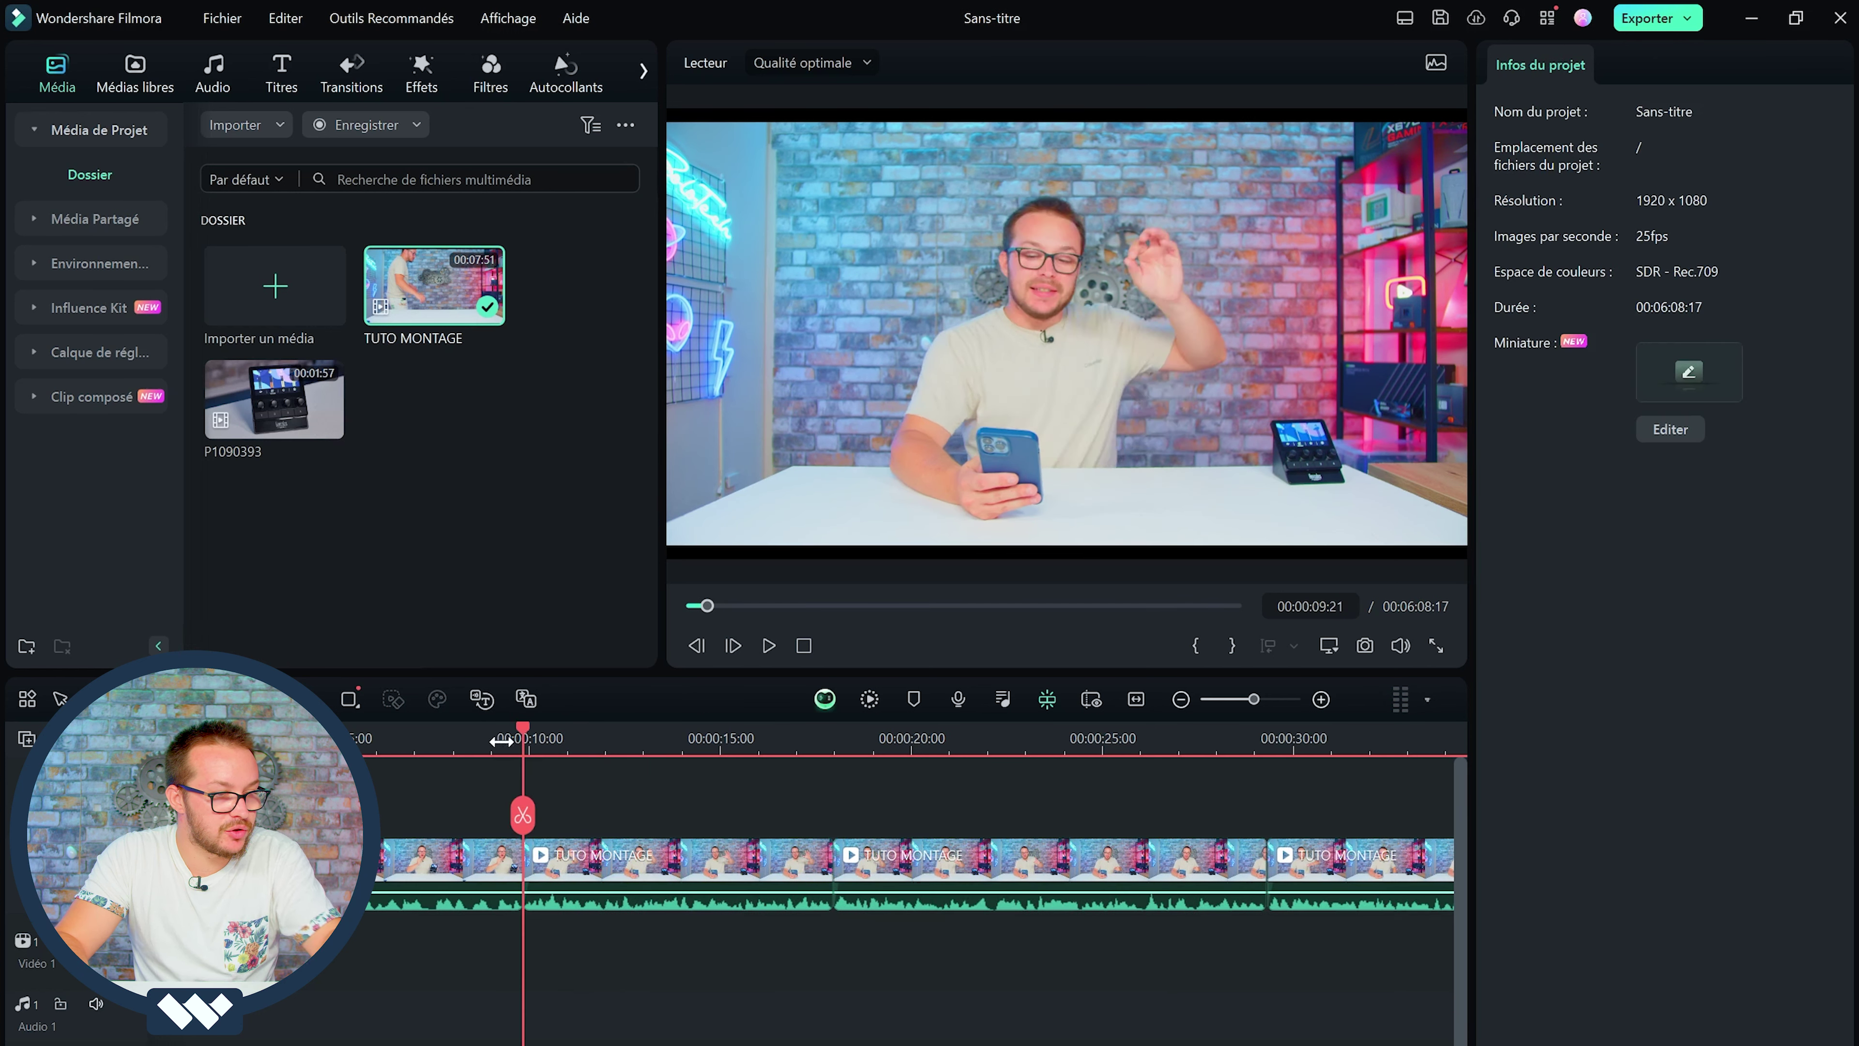
click(437, 734)
key(space)
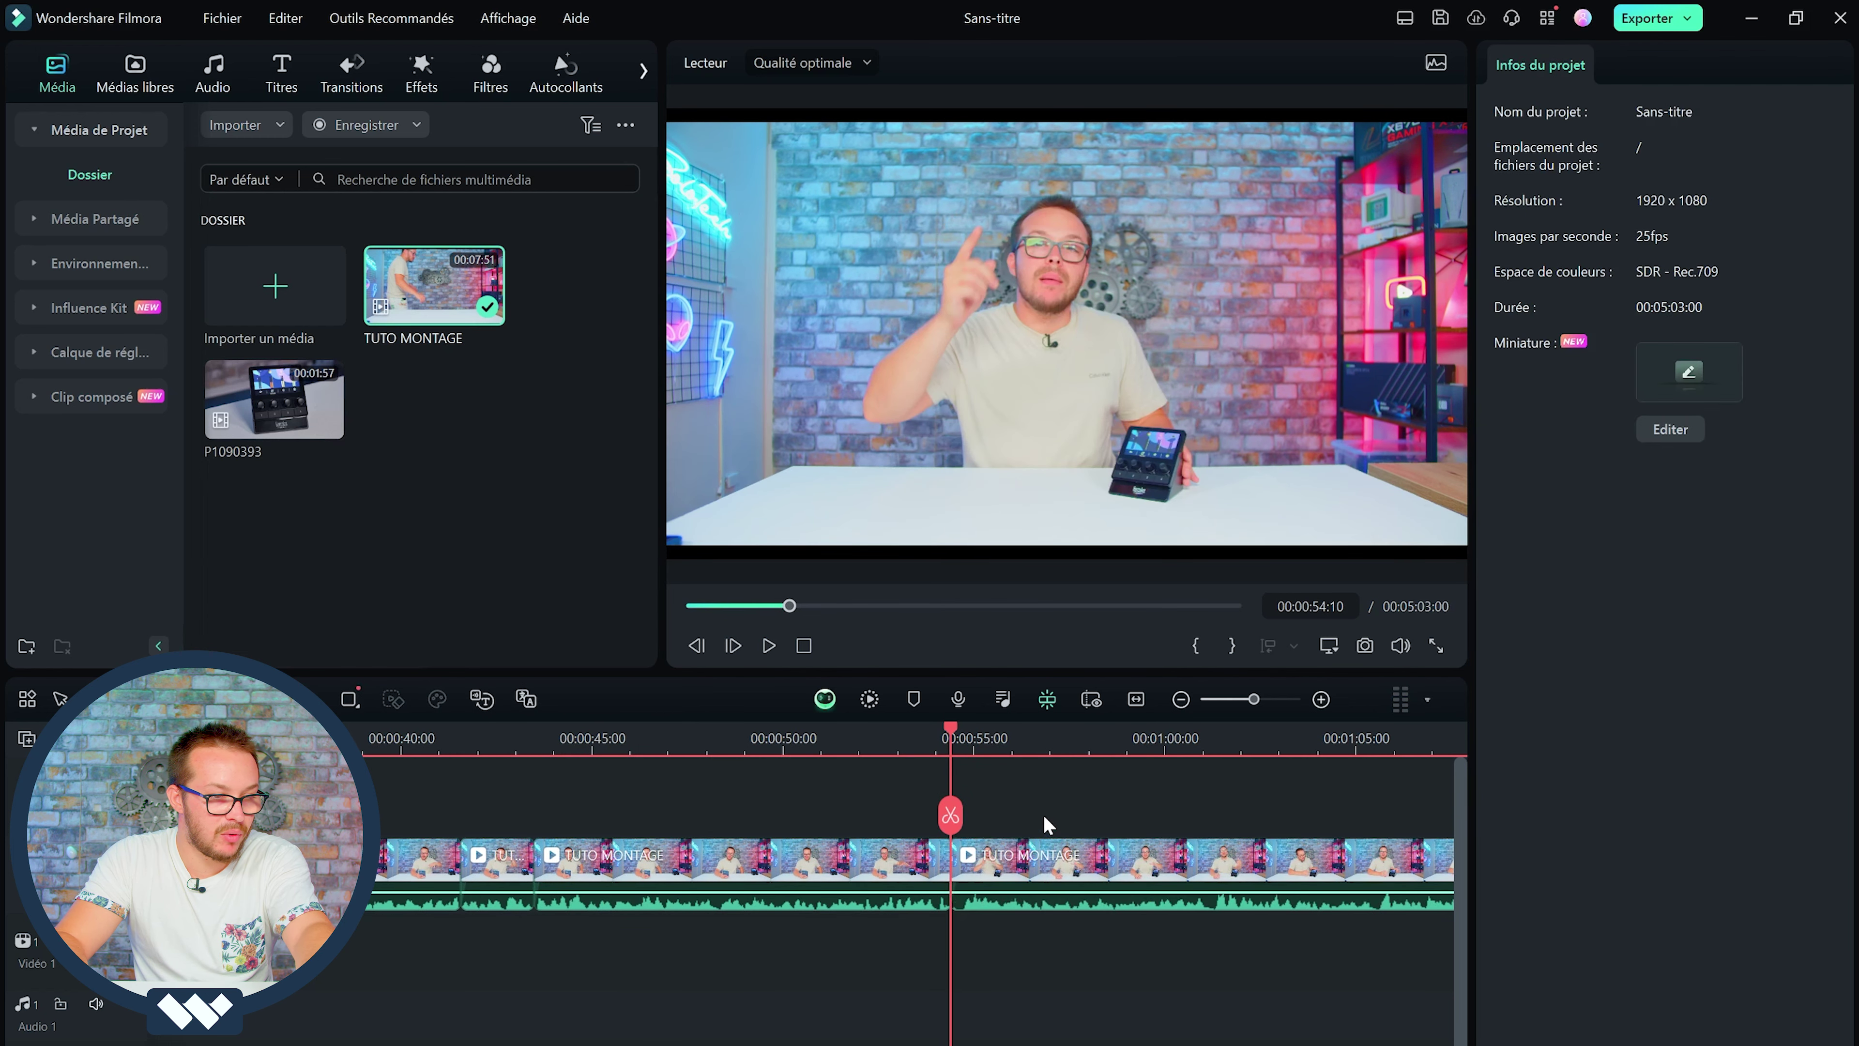
- Remove the TUTO MONTAGE footage after about 55 seconds and return the playhead to the start of the timeline
click(1051, 865)
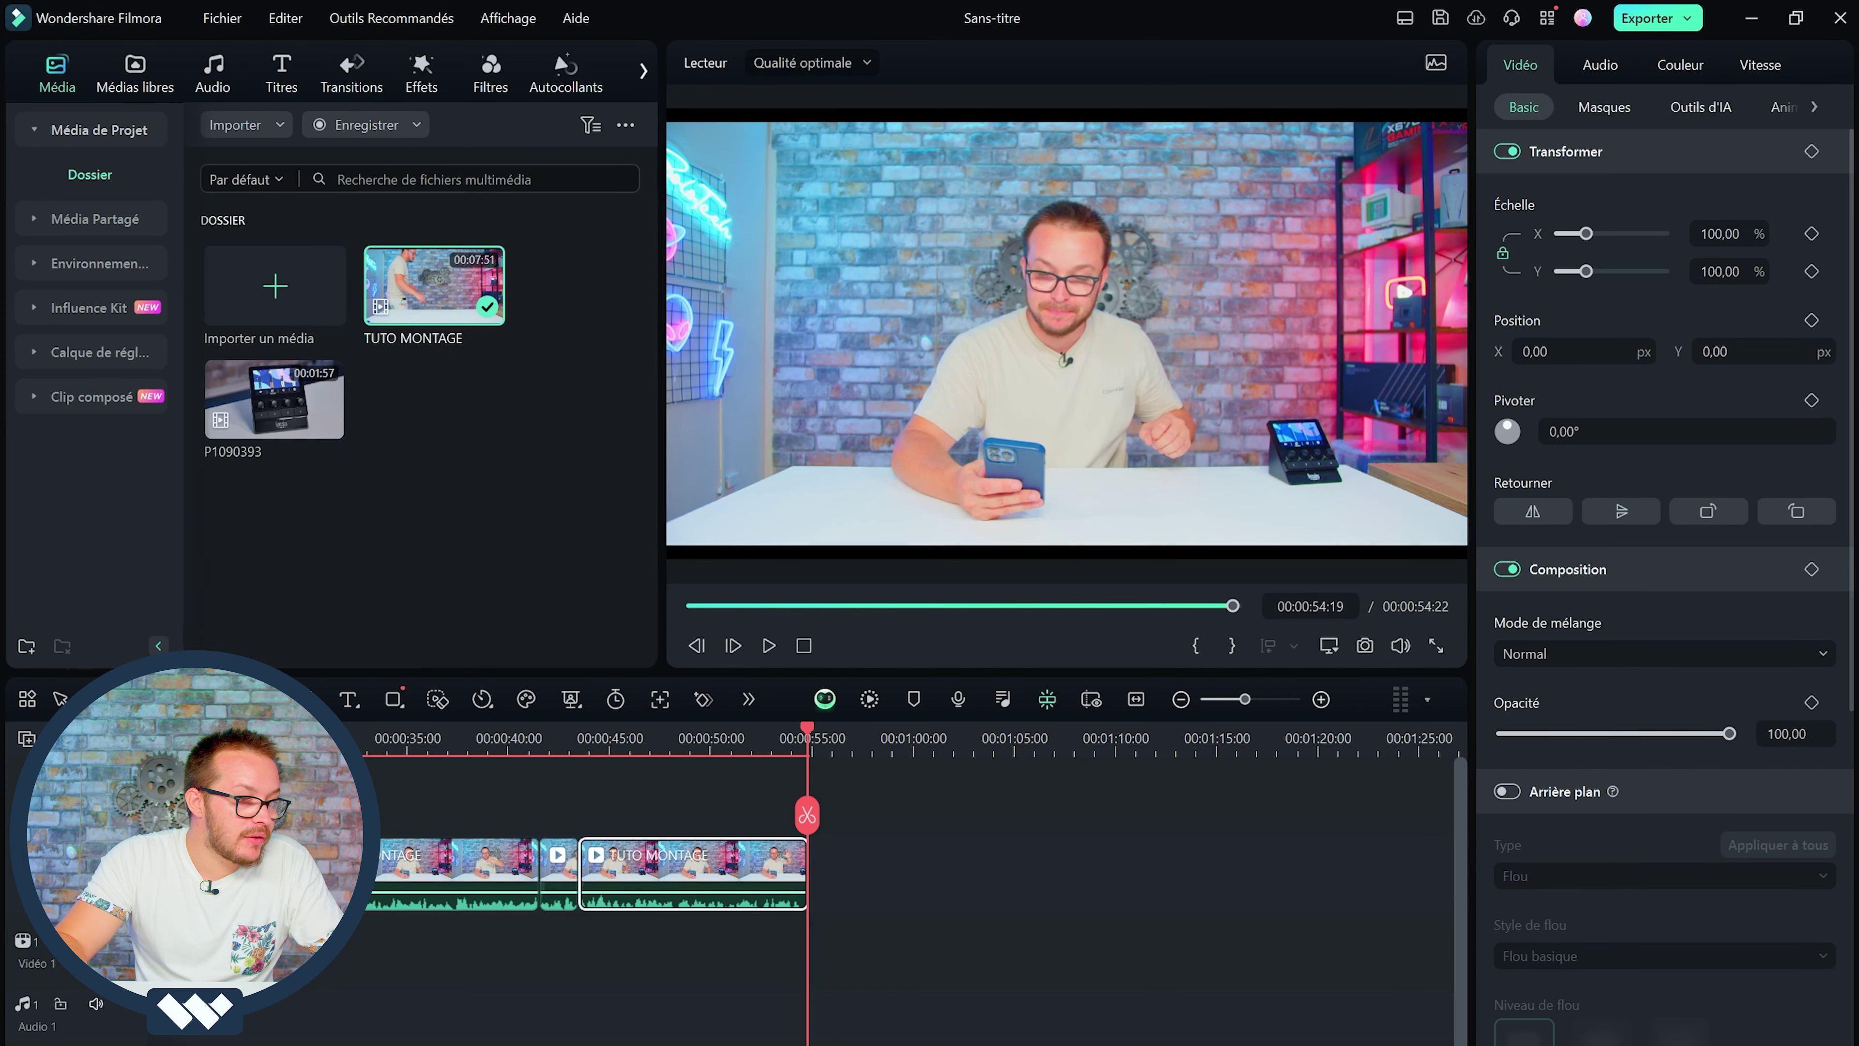
click(745, 871)
key(Home)
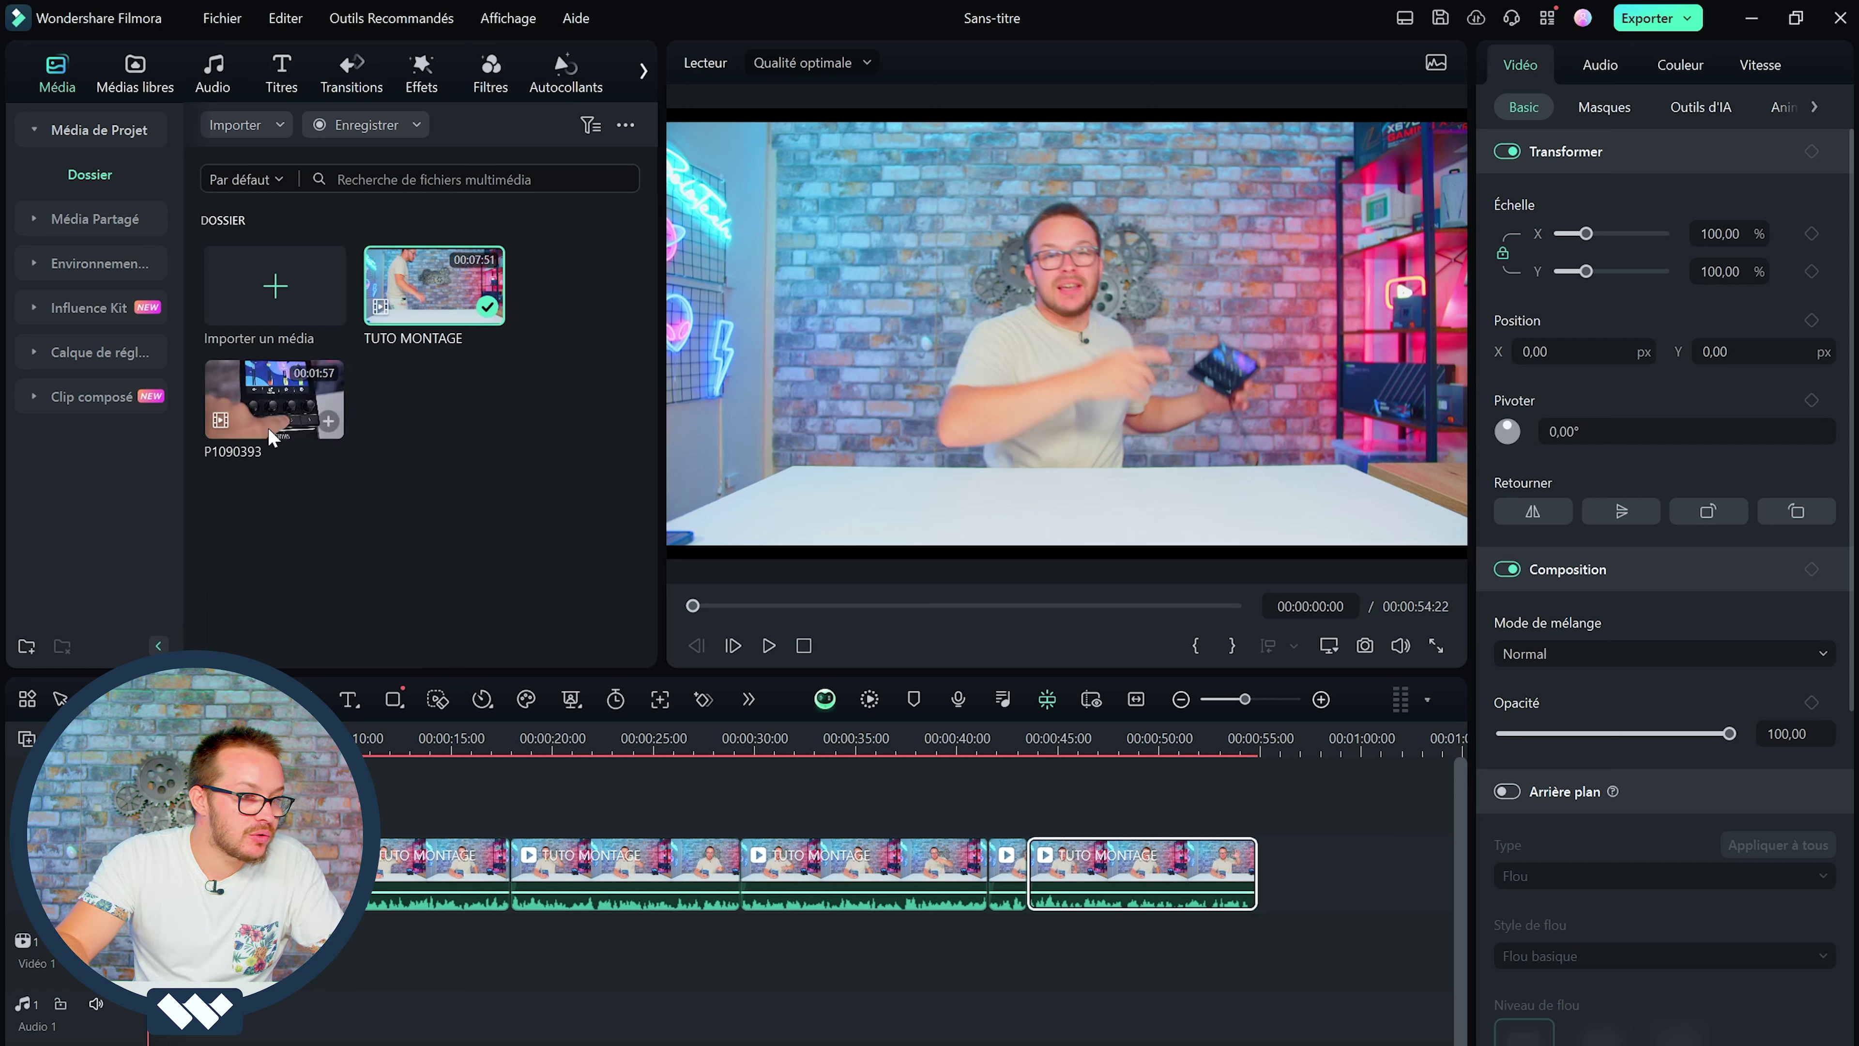
- Preview the P1090393 clip and mark its in point at 00:00:00:00 and its out point at 00:00:09:26
click(251, 401)
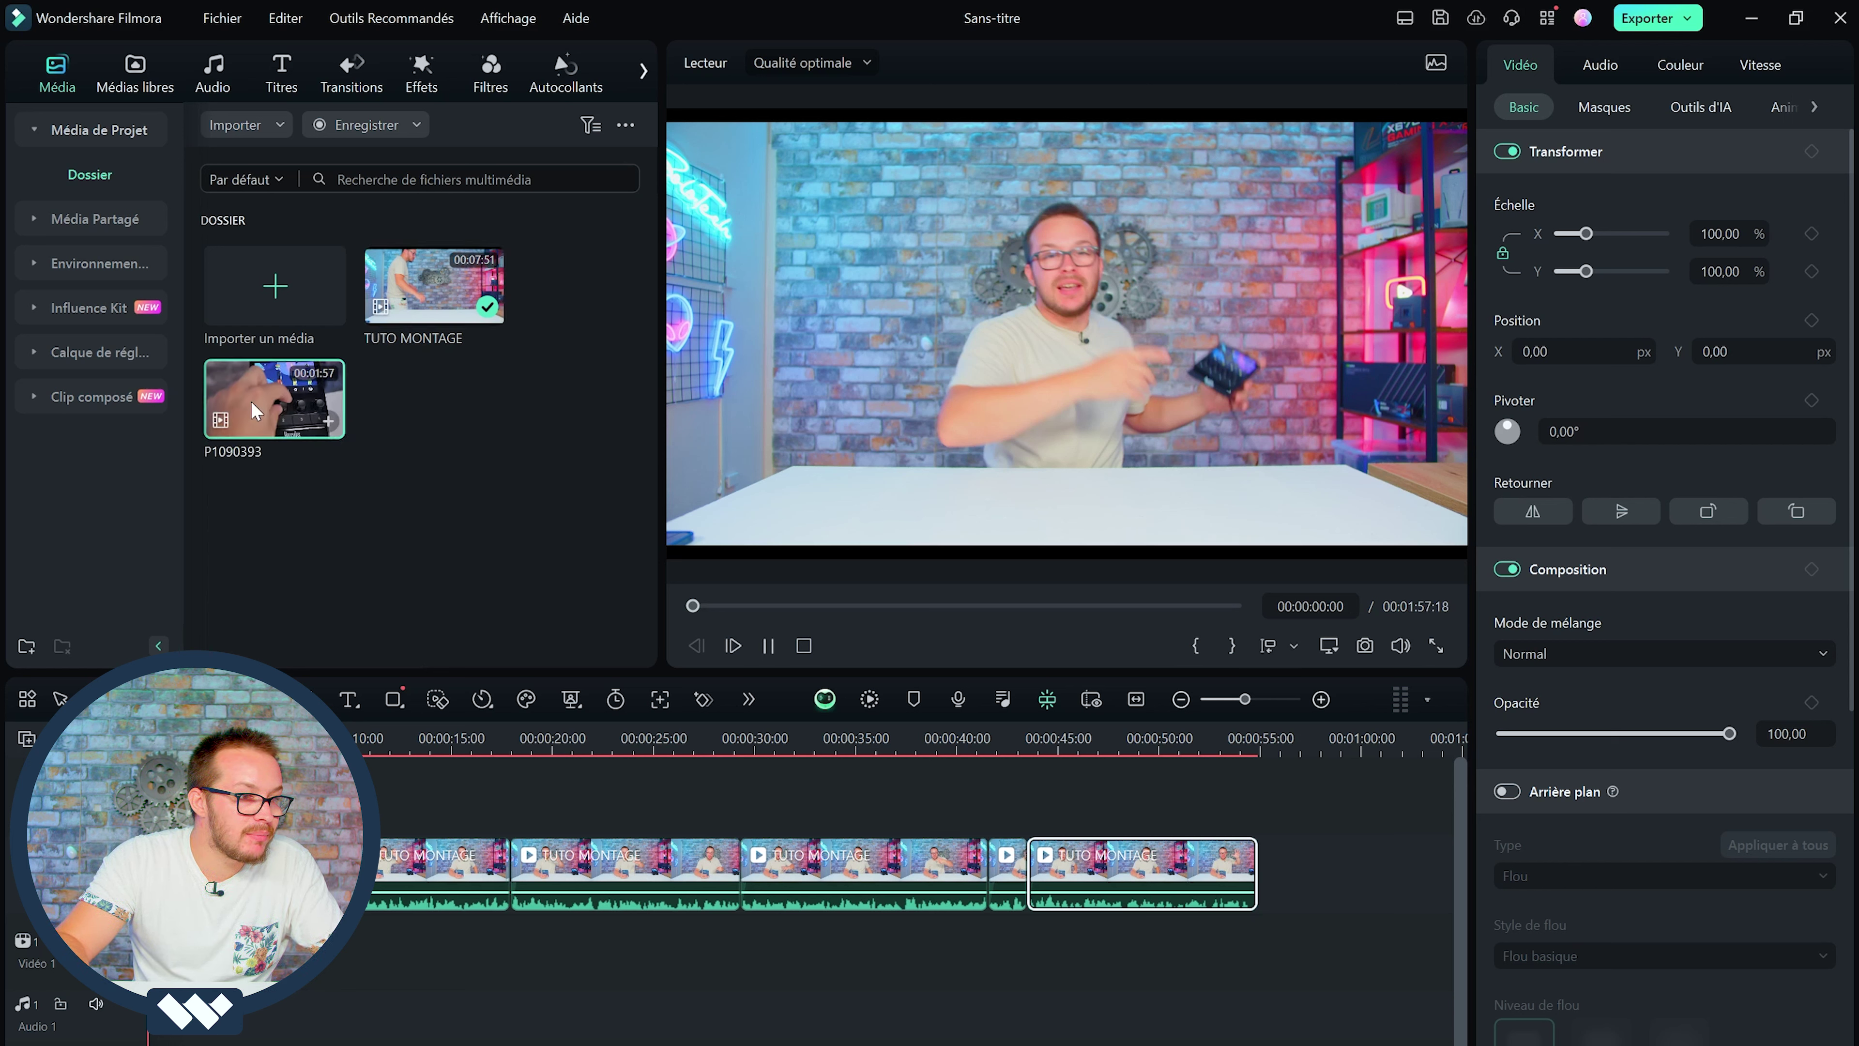
mouse_move(692, 611)
mouse_down()
mouse_move(808, 621)
mouse_move(691, 606)
mouse_up()
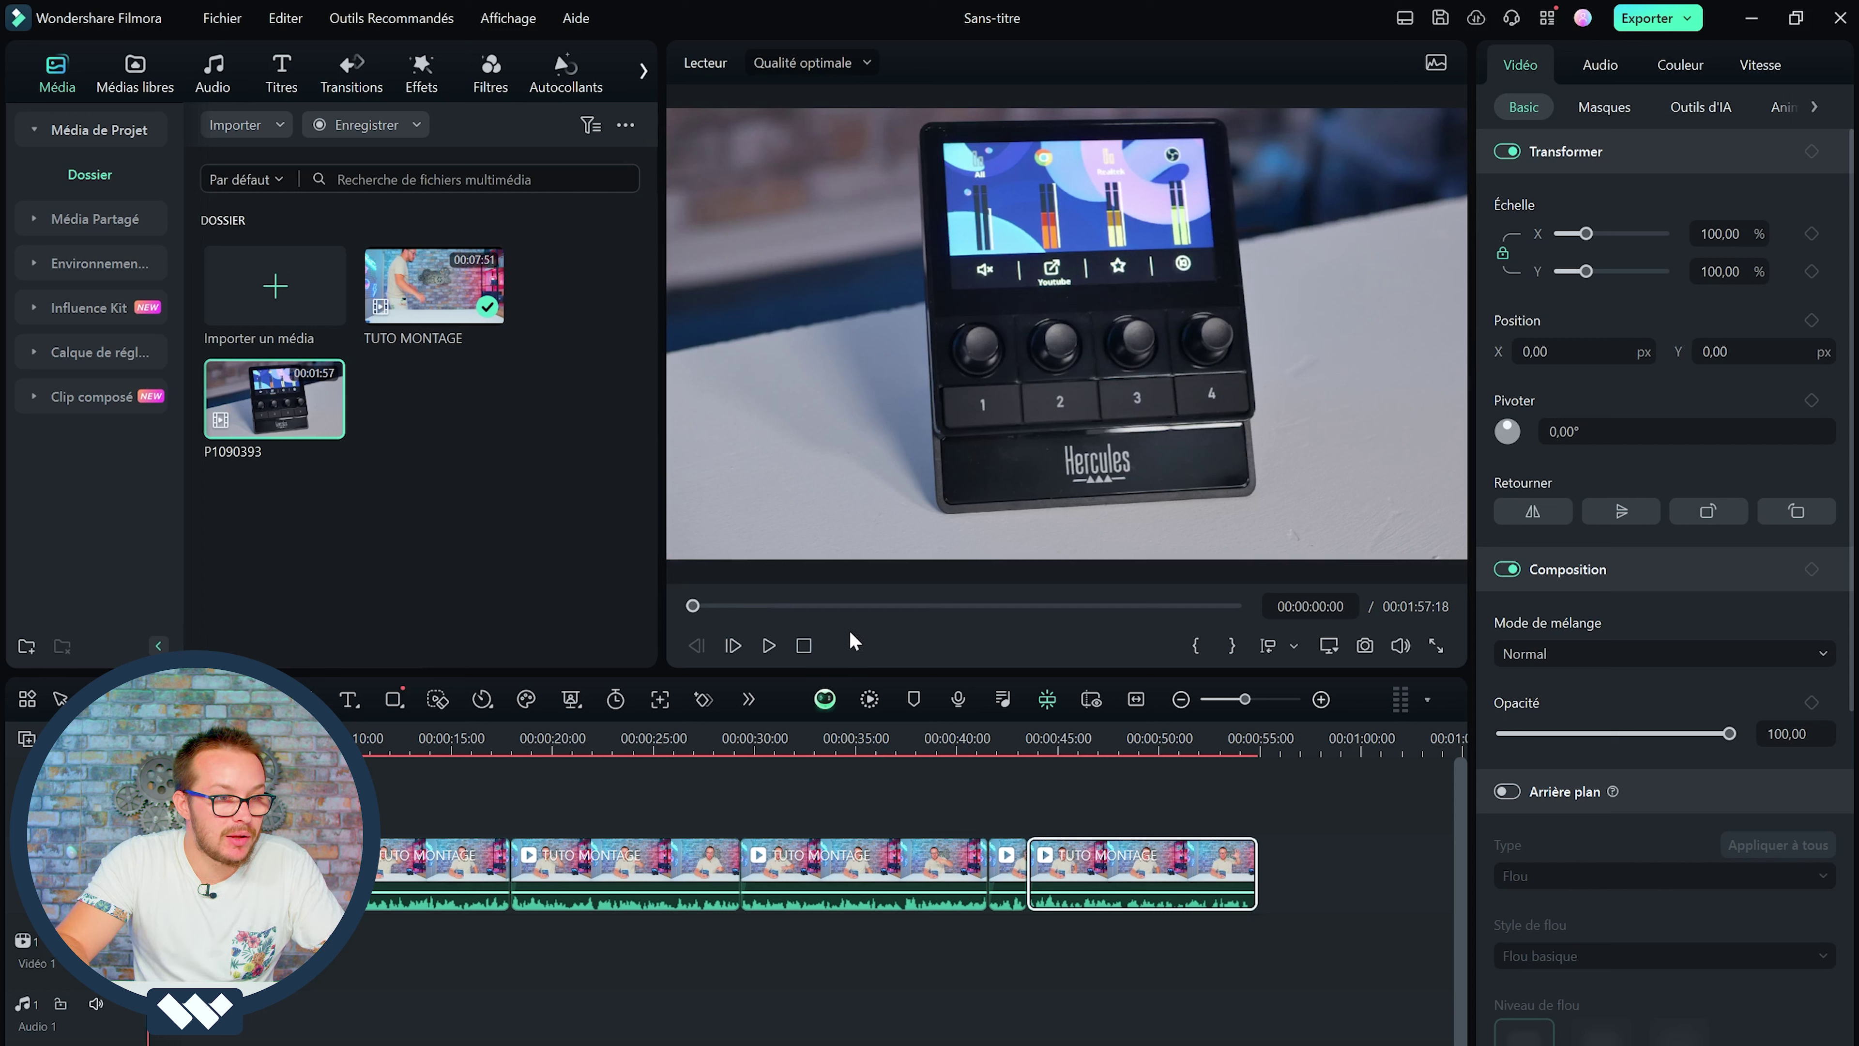
click(1197, 645)
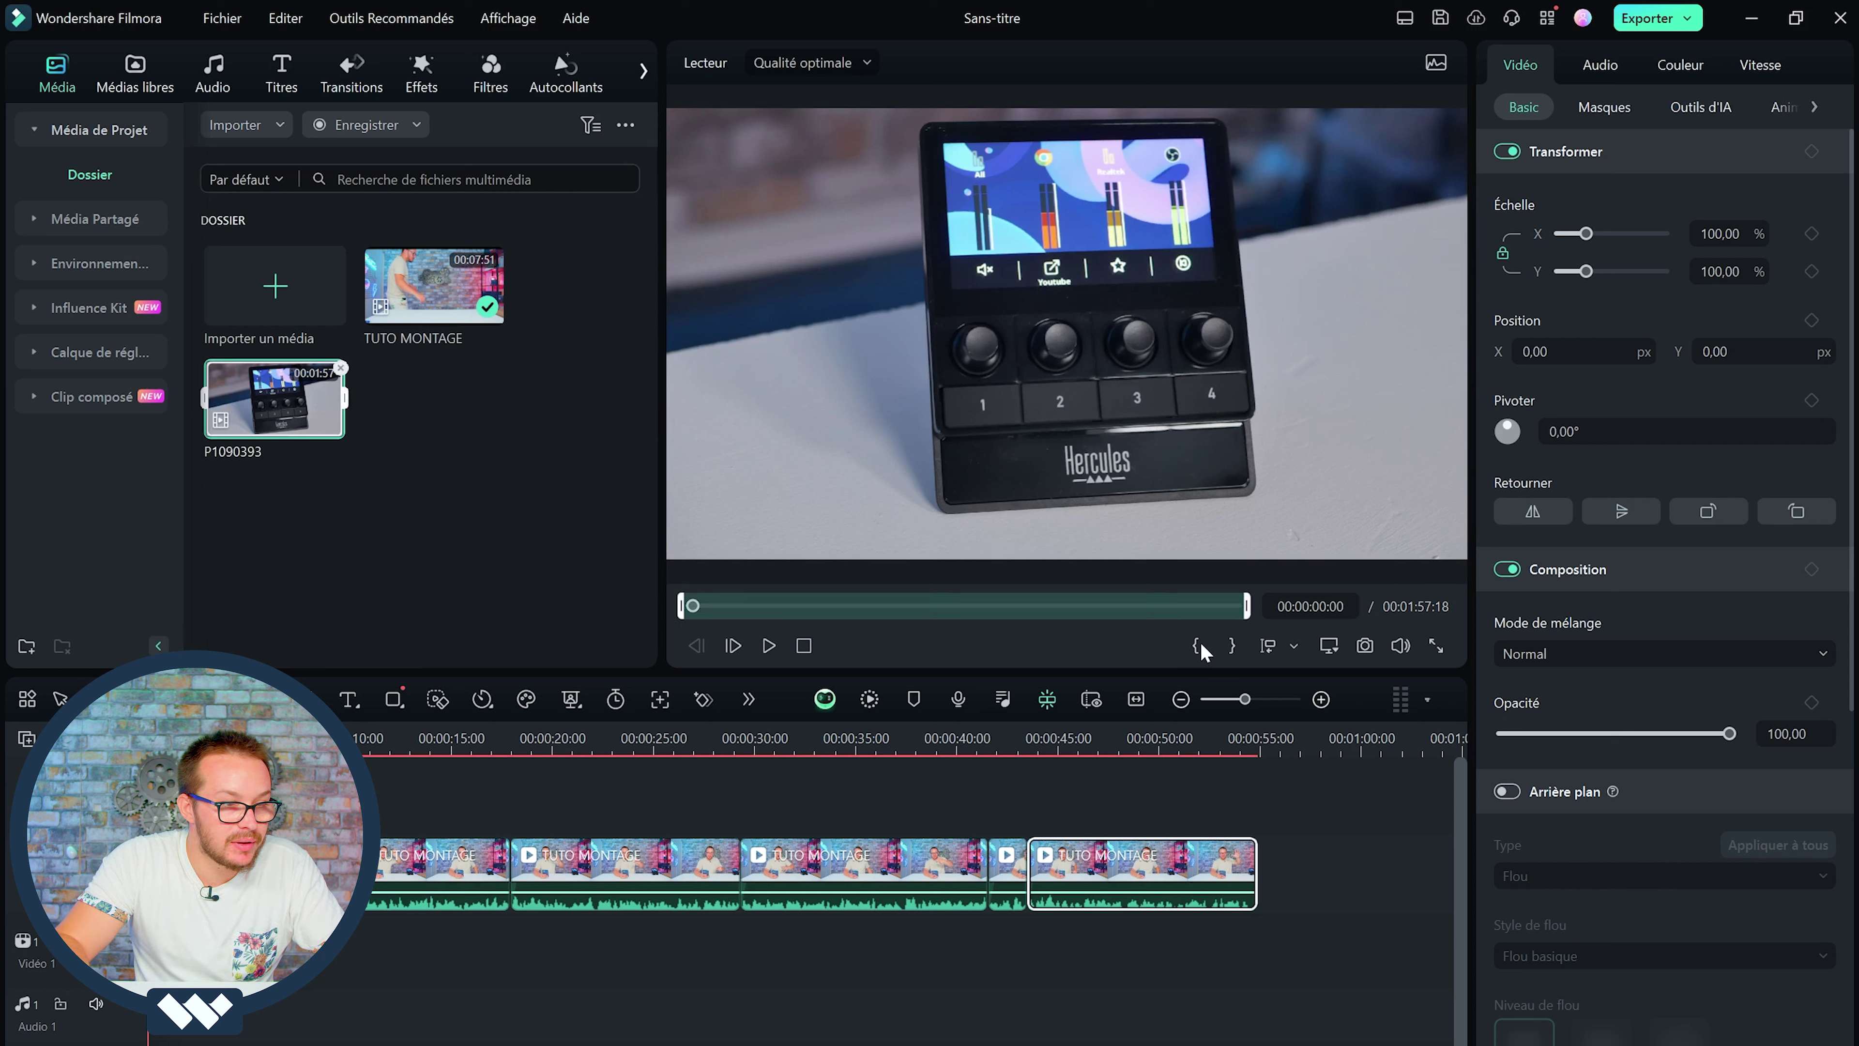
key(space)
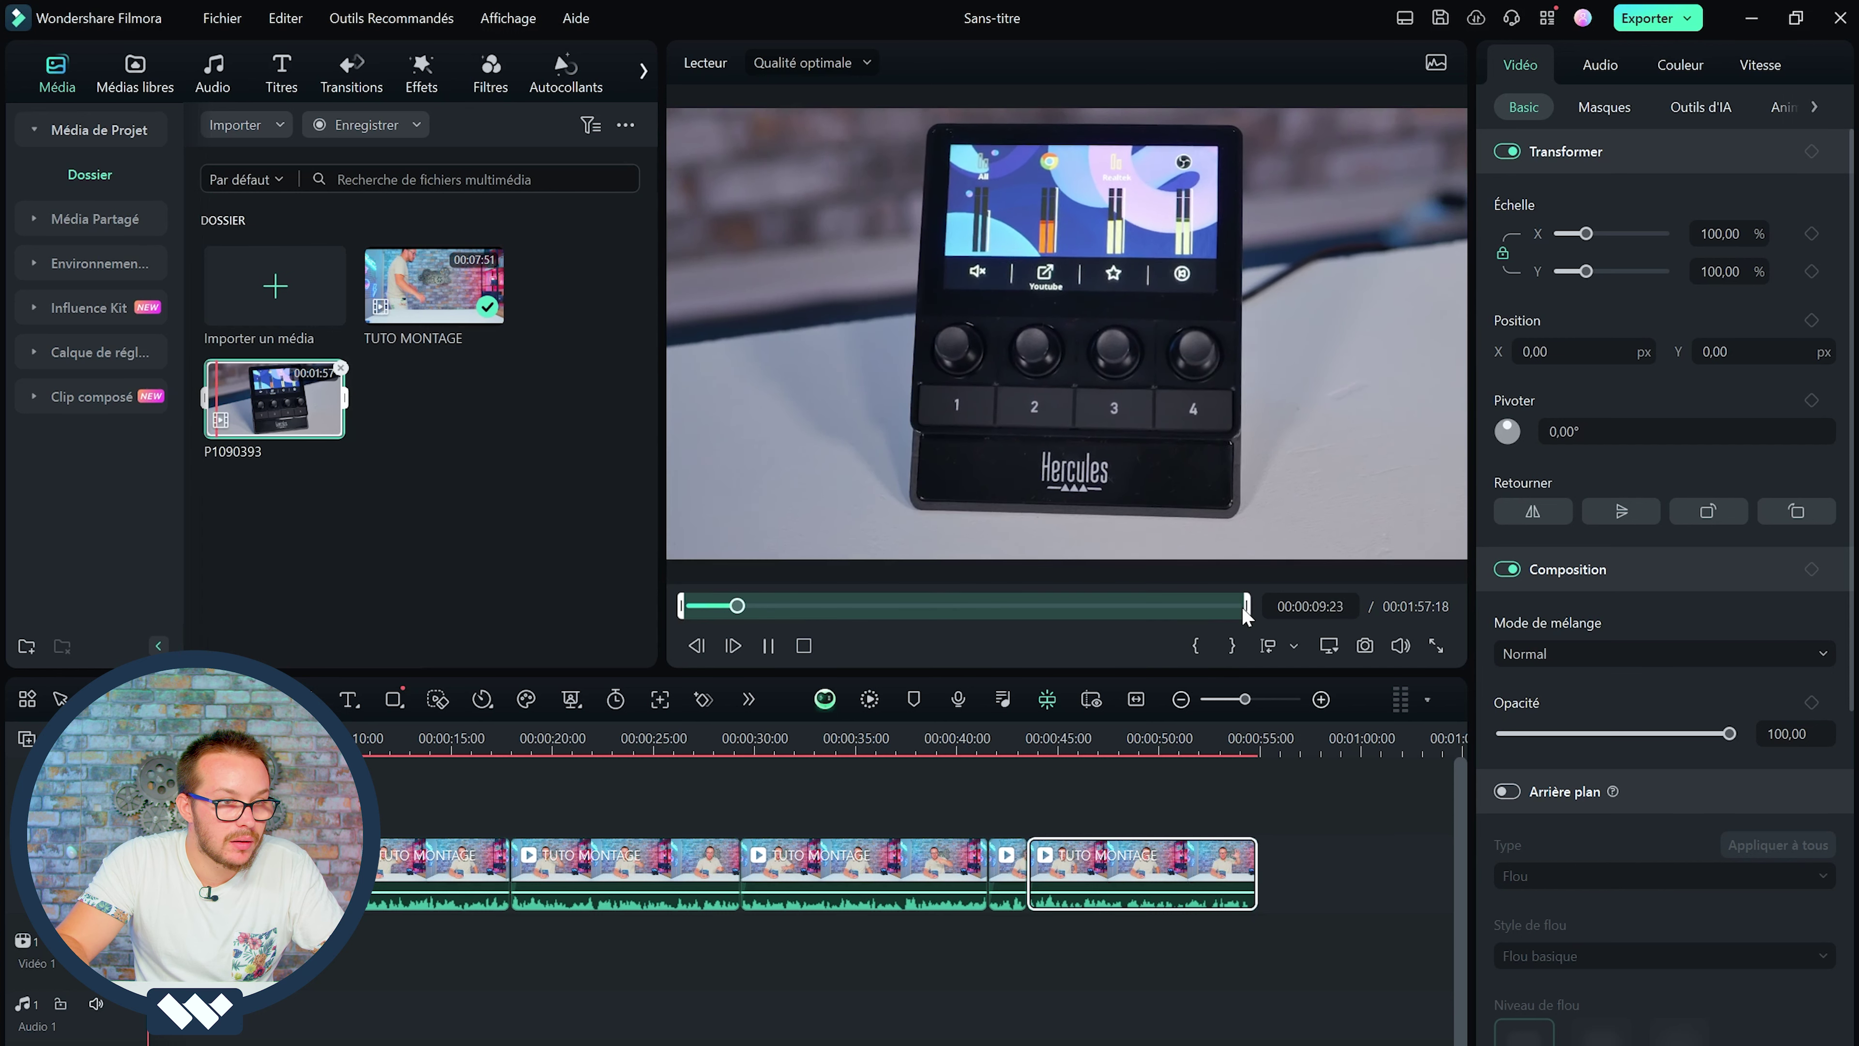
key(space)
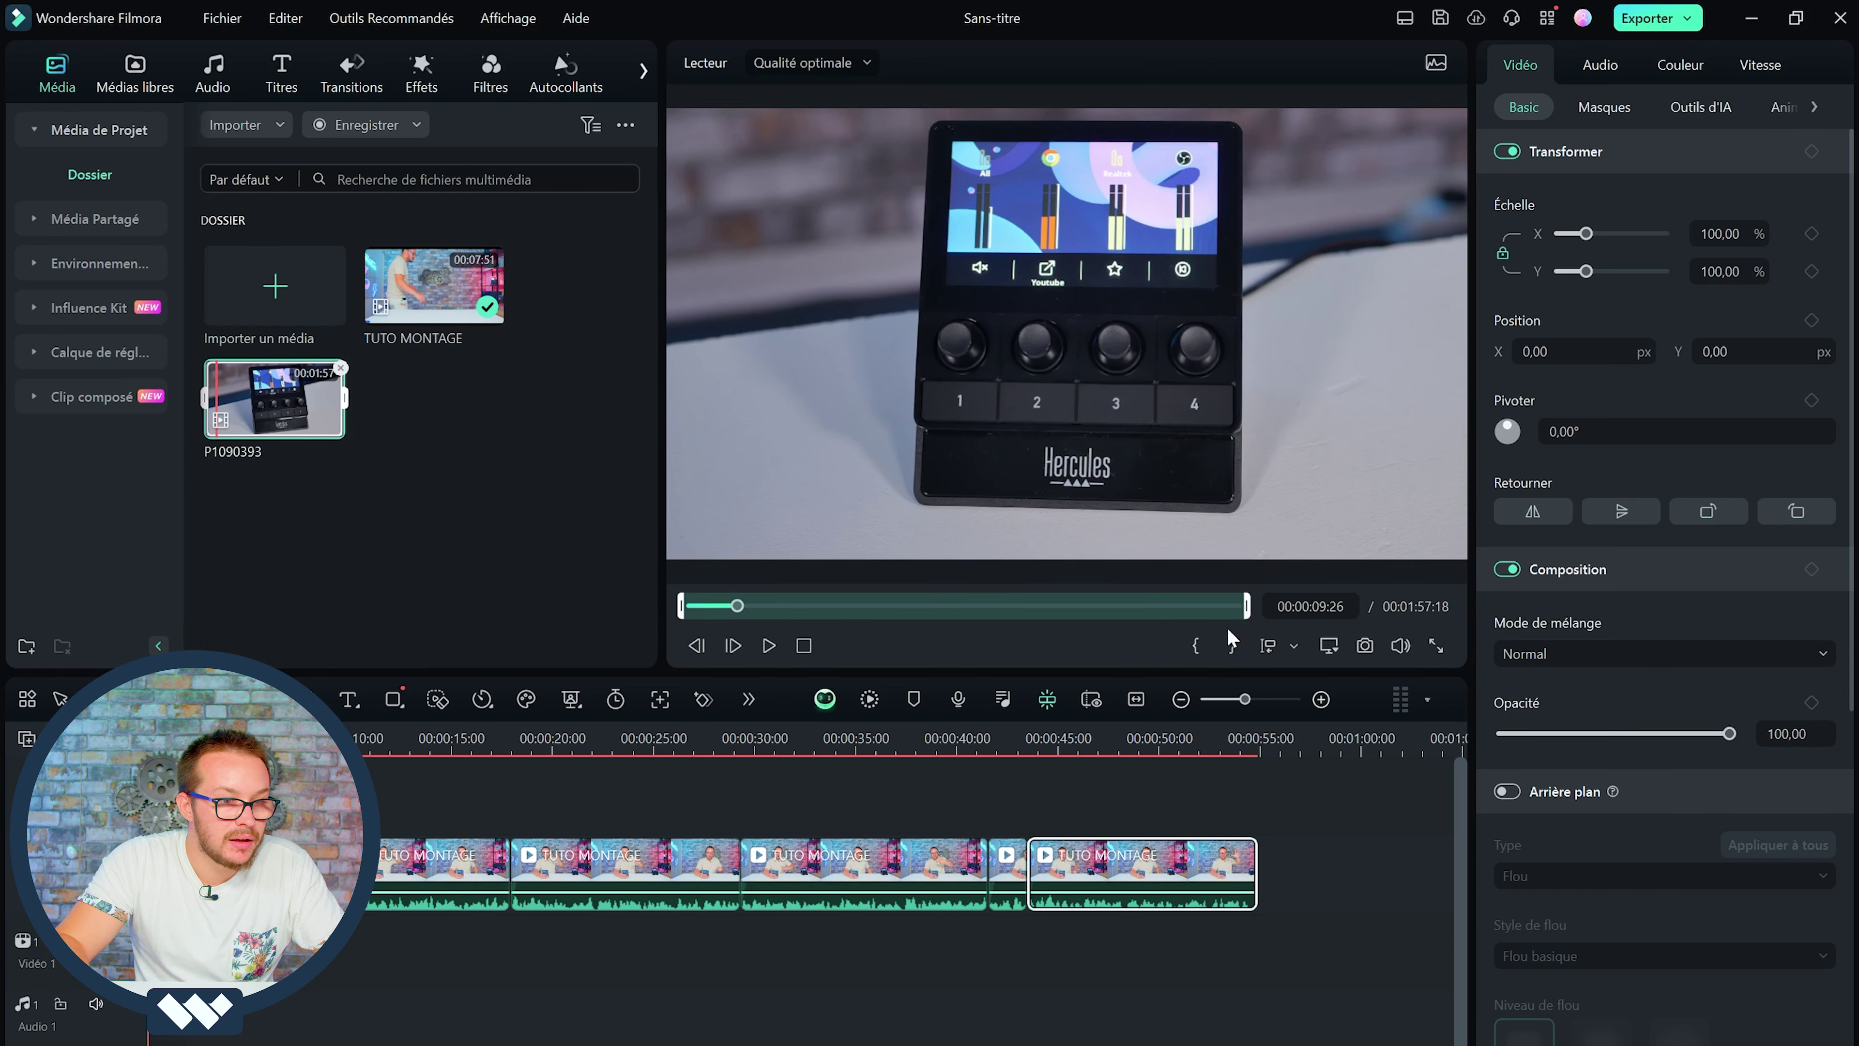
click(1232, 646)
- Place the marked P1090393 range on a track above the second TUTO MONTAGE clip, trim its end to match, and play back the transition
drag(1047, 400, 248, 791)
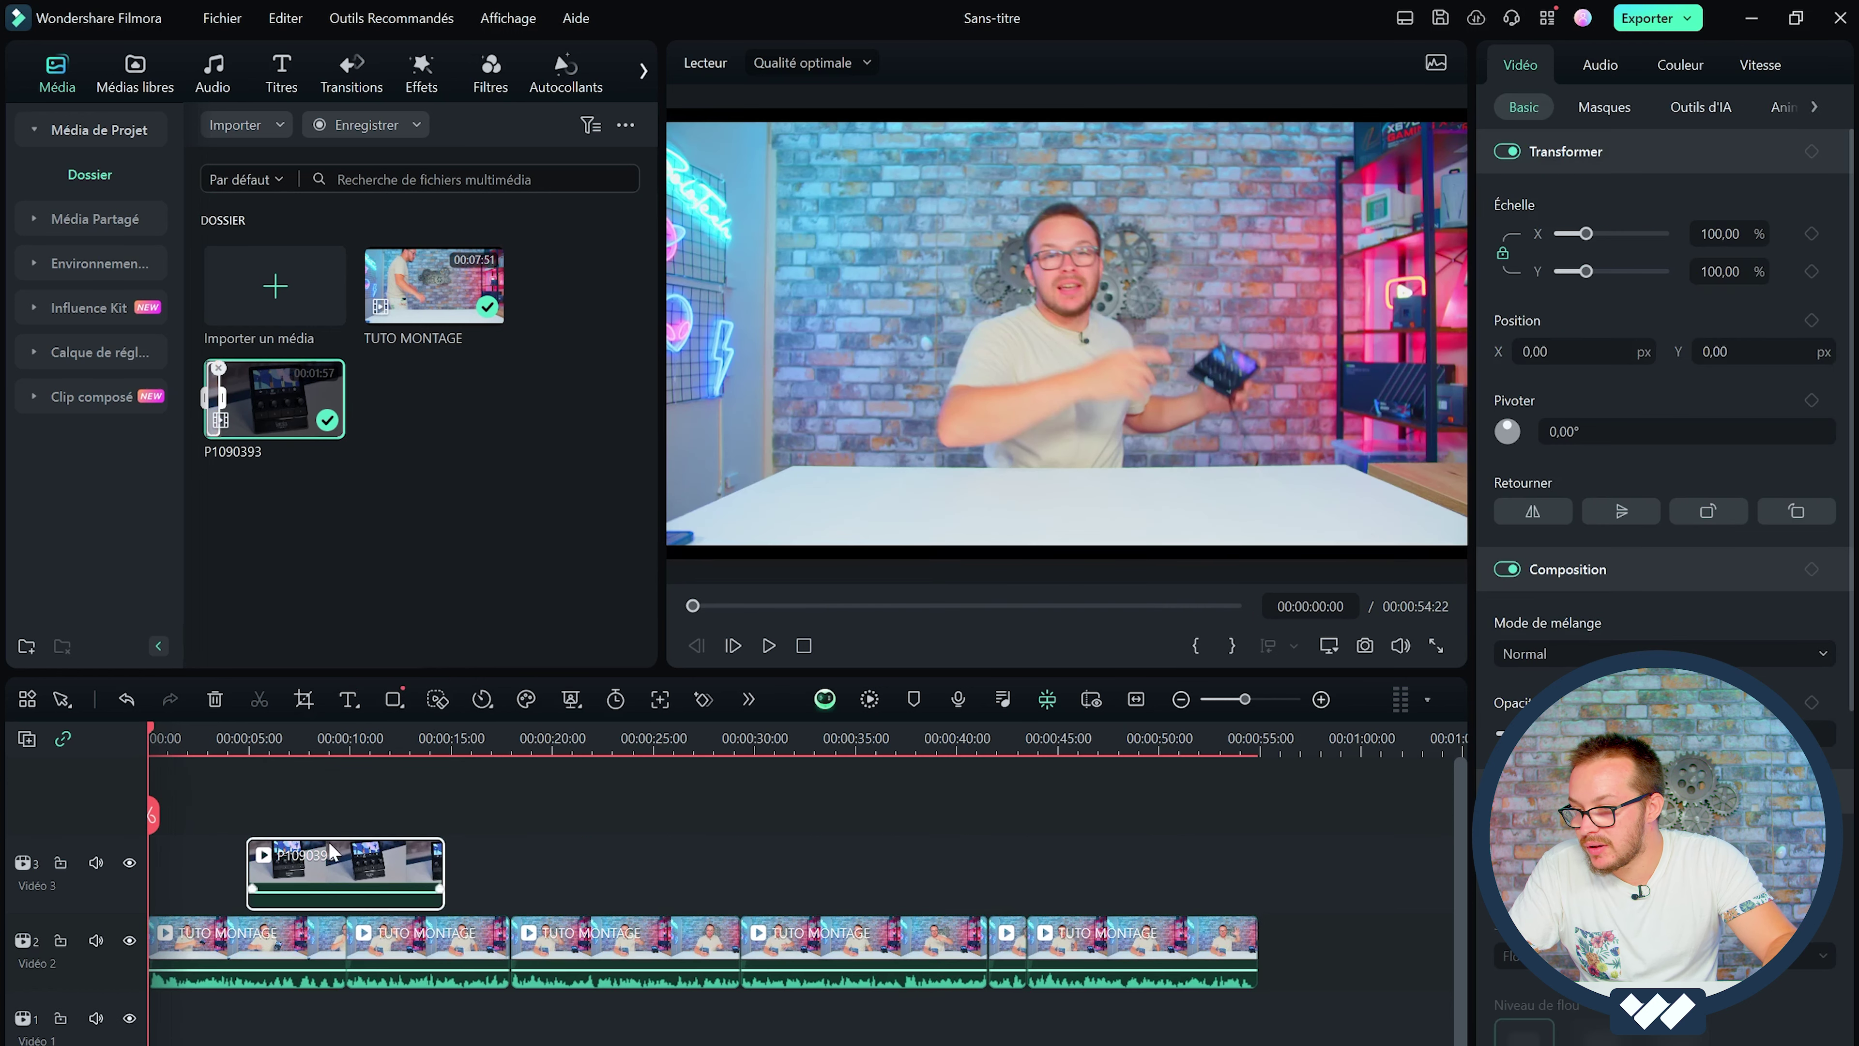
drag(329, 844, 431, 844)
drag(545, 854, 509, 854)
key(space)
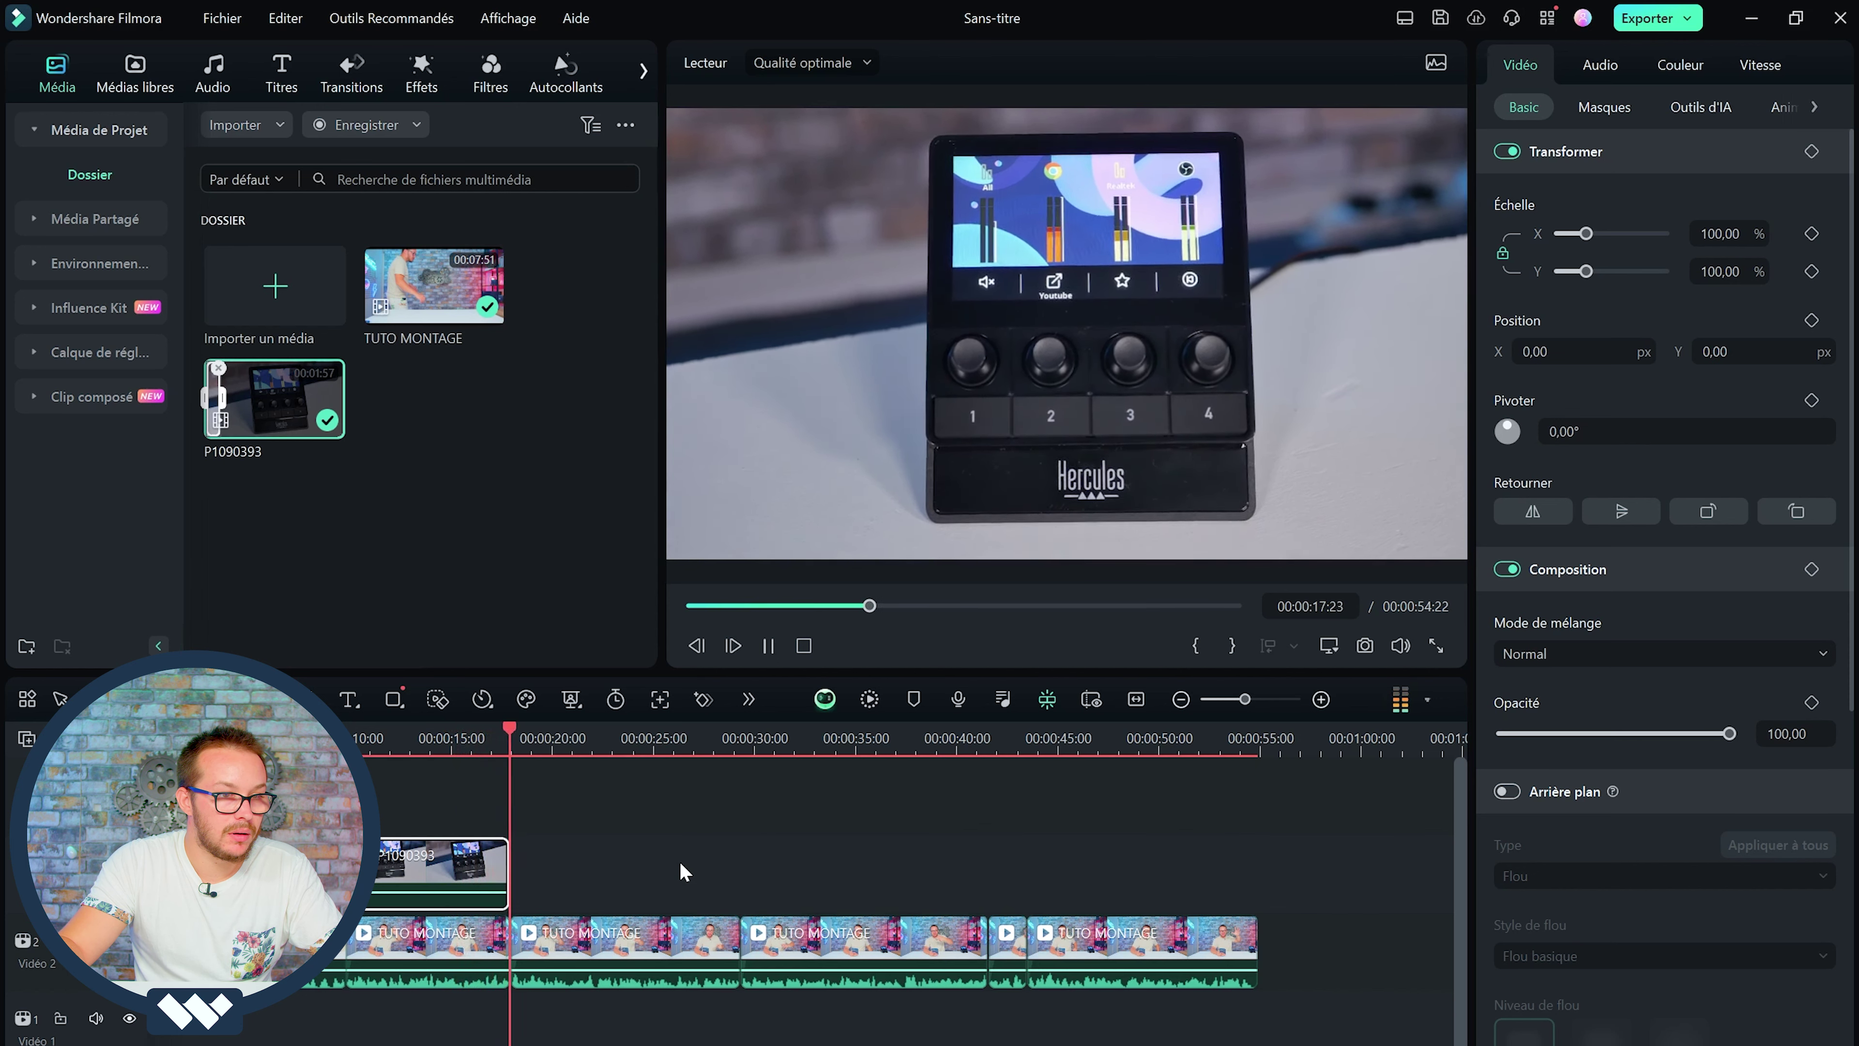
key(space)
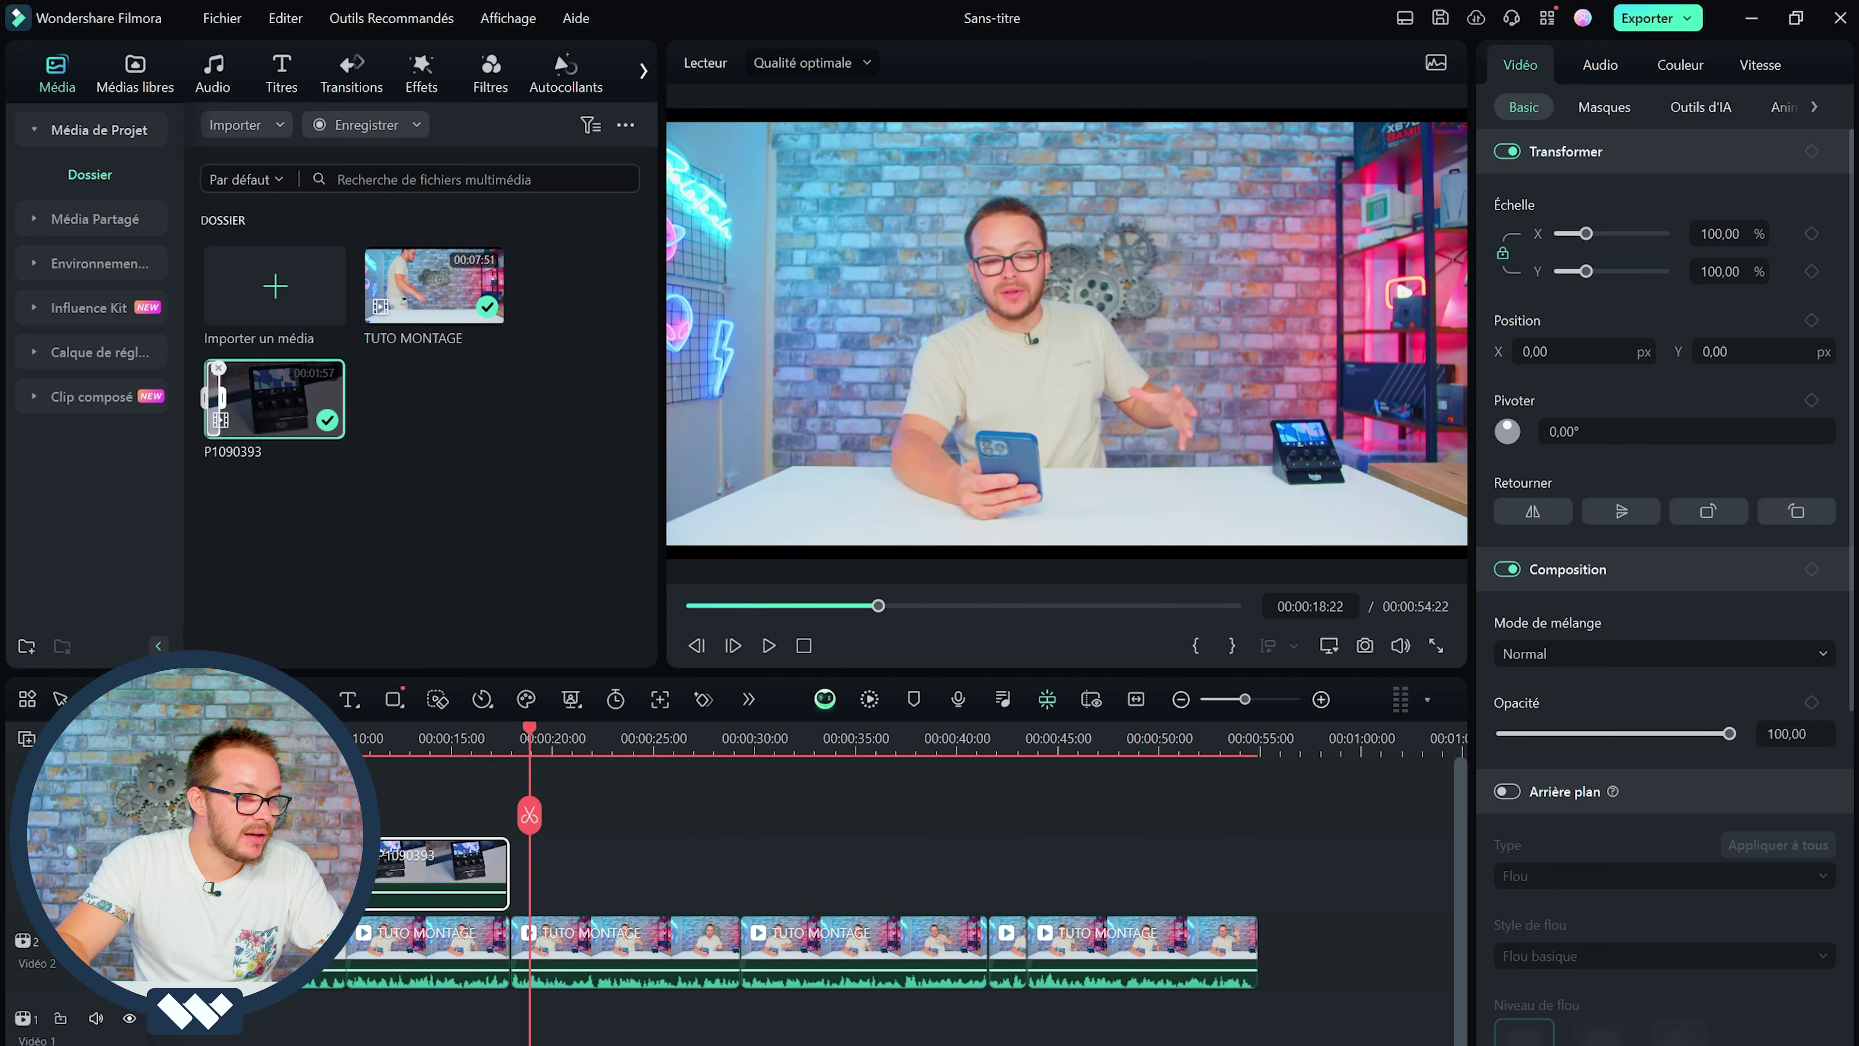
- Adjust the P1090393 timeline clip's colour with saturation 20, vibrance 18 and exposure 11
click(404, 739)
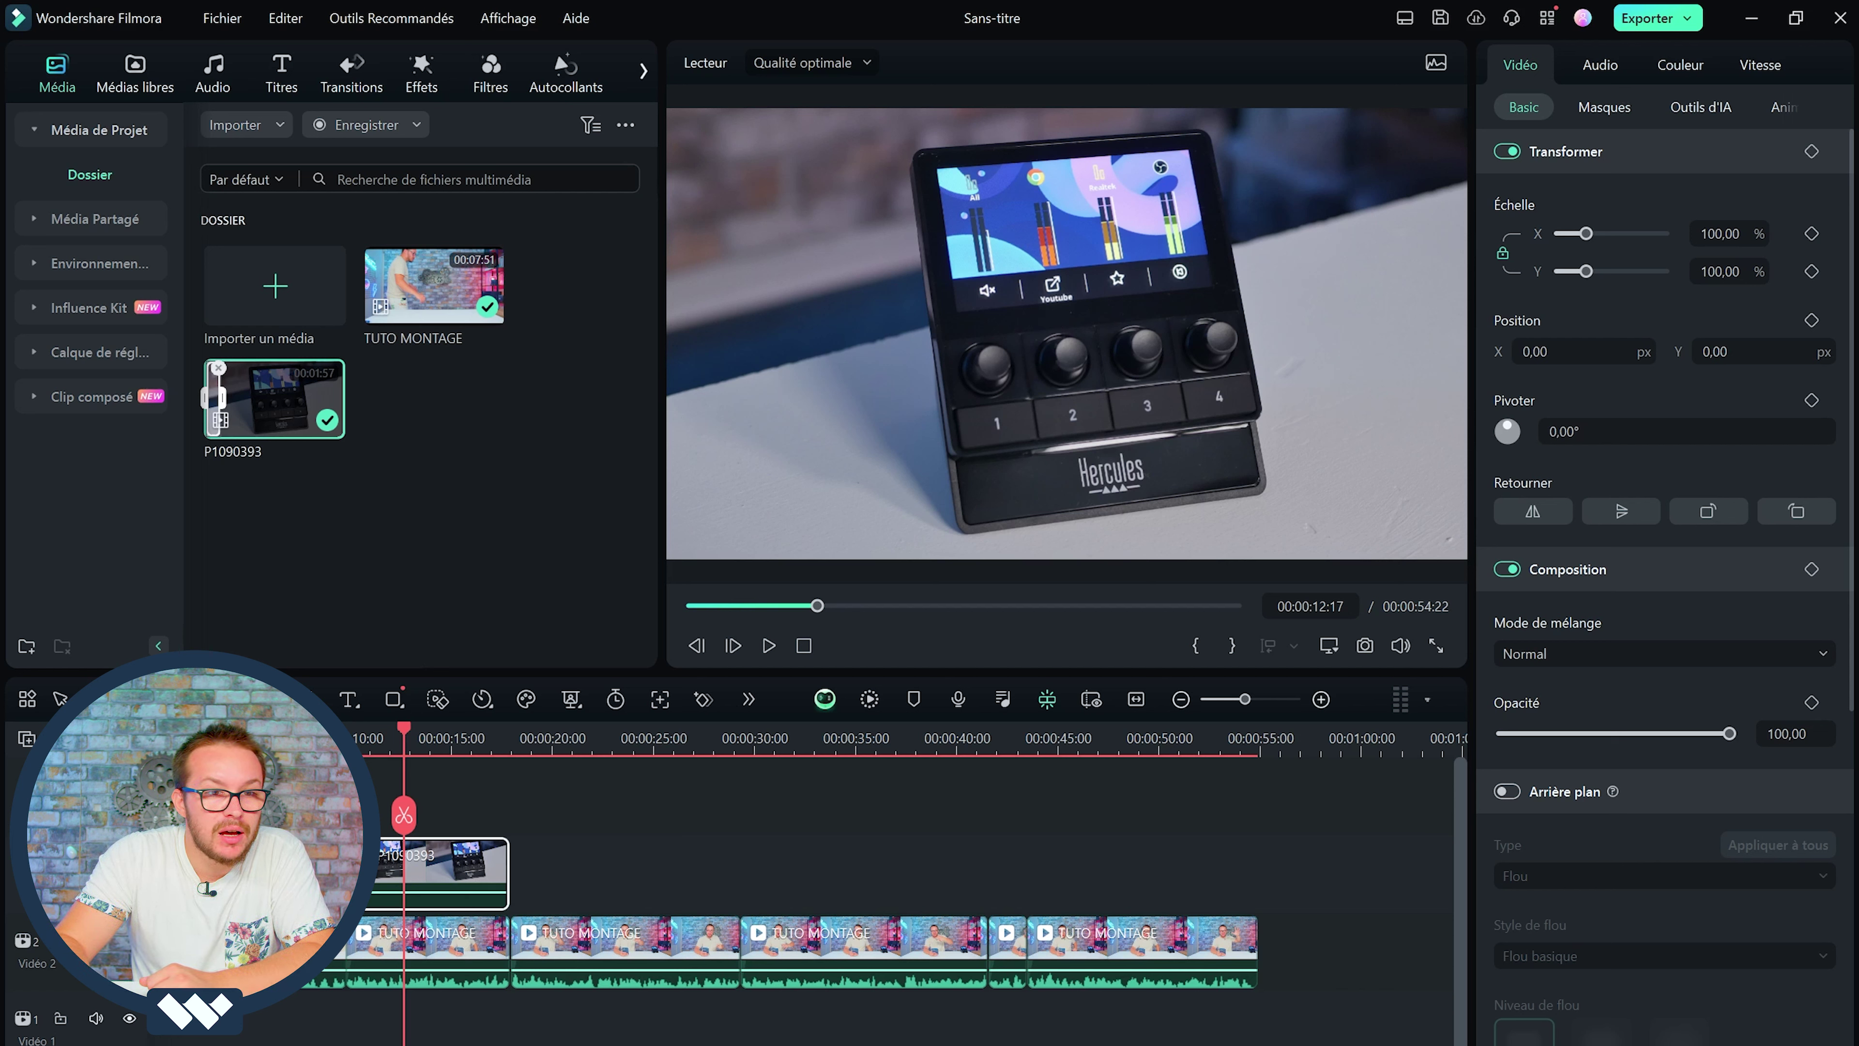
click(1684, 65)
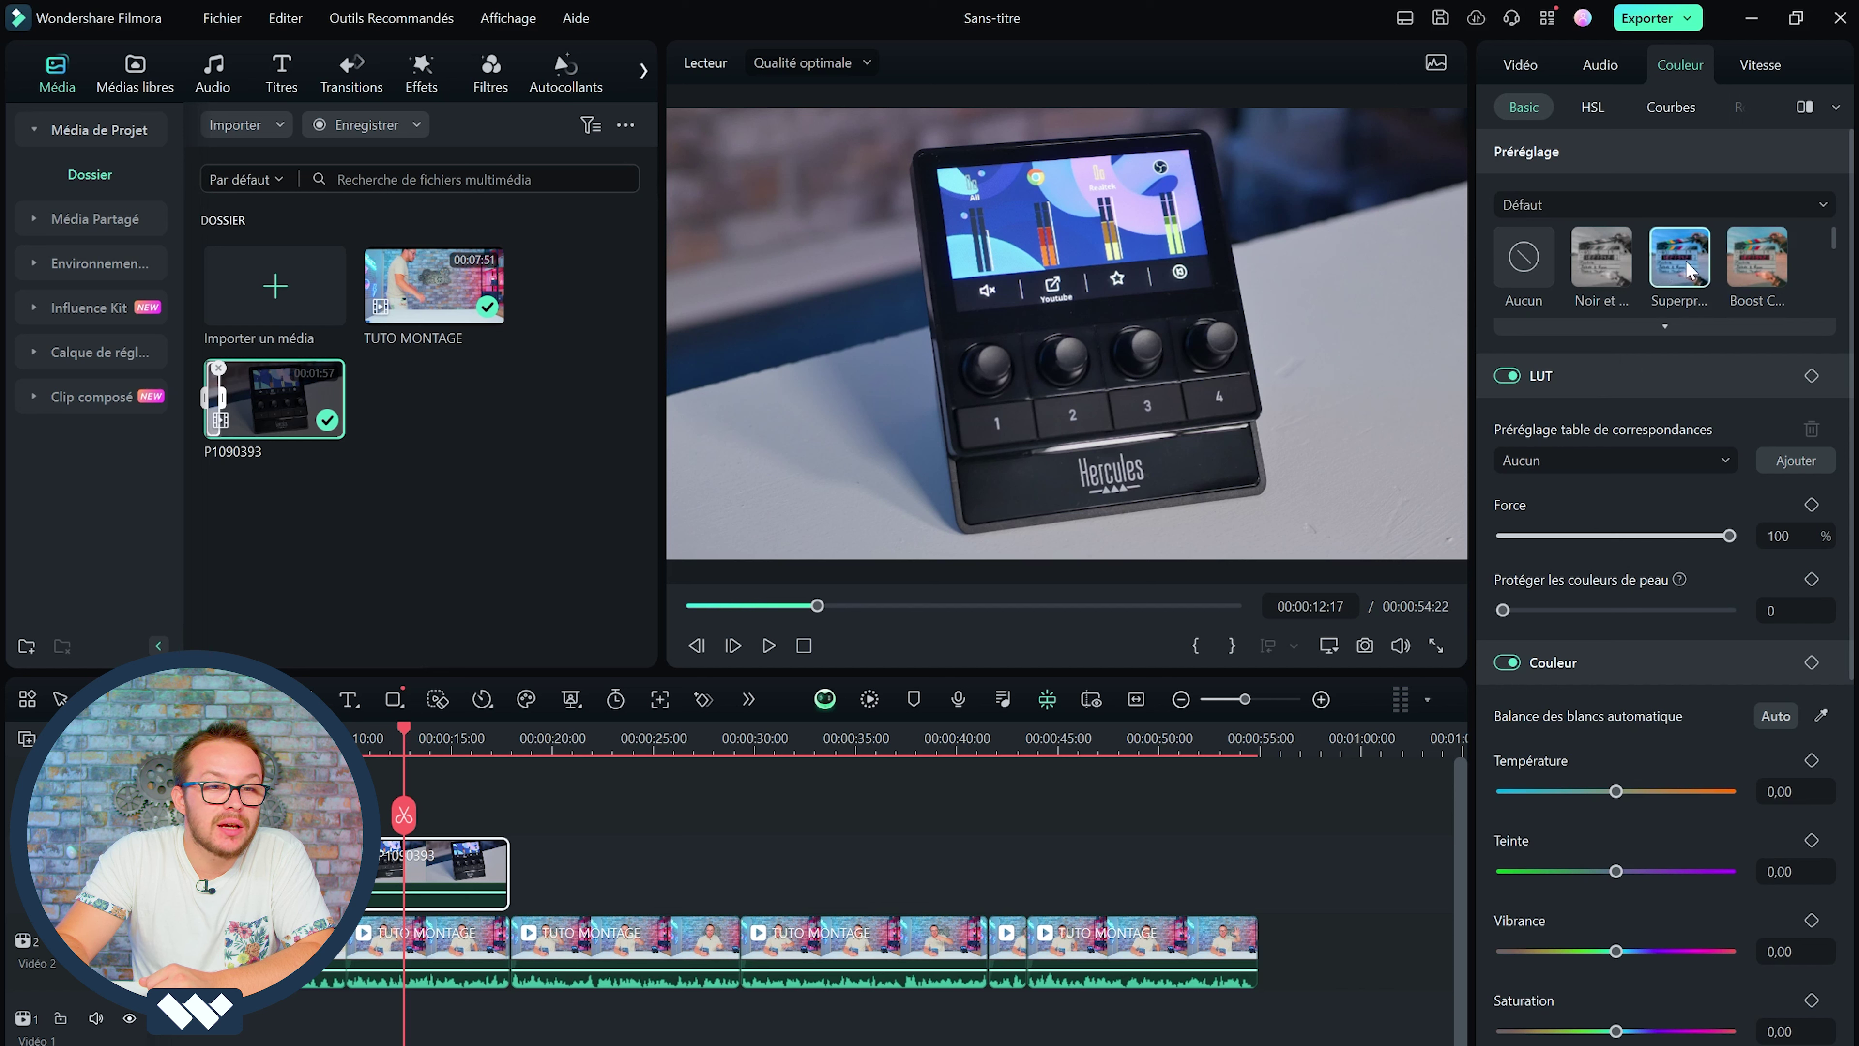
scroll(1583, 785, down, 2)
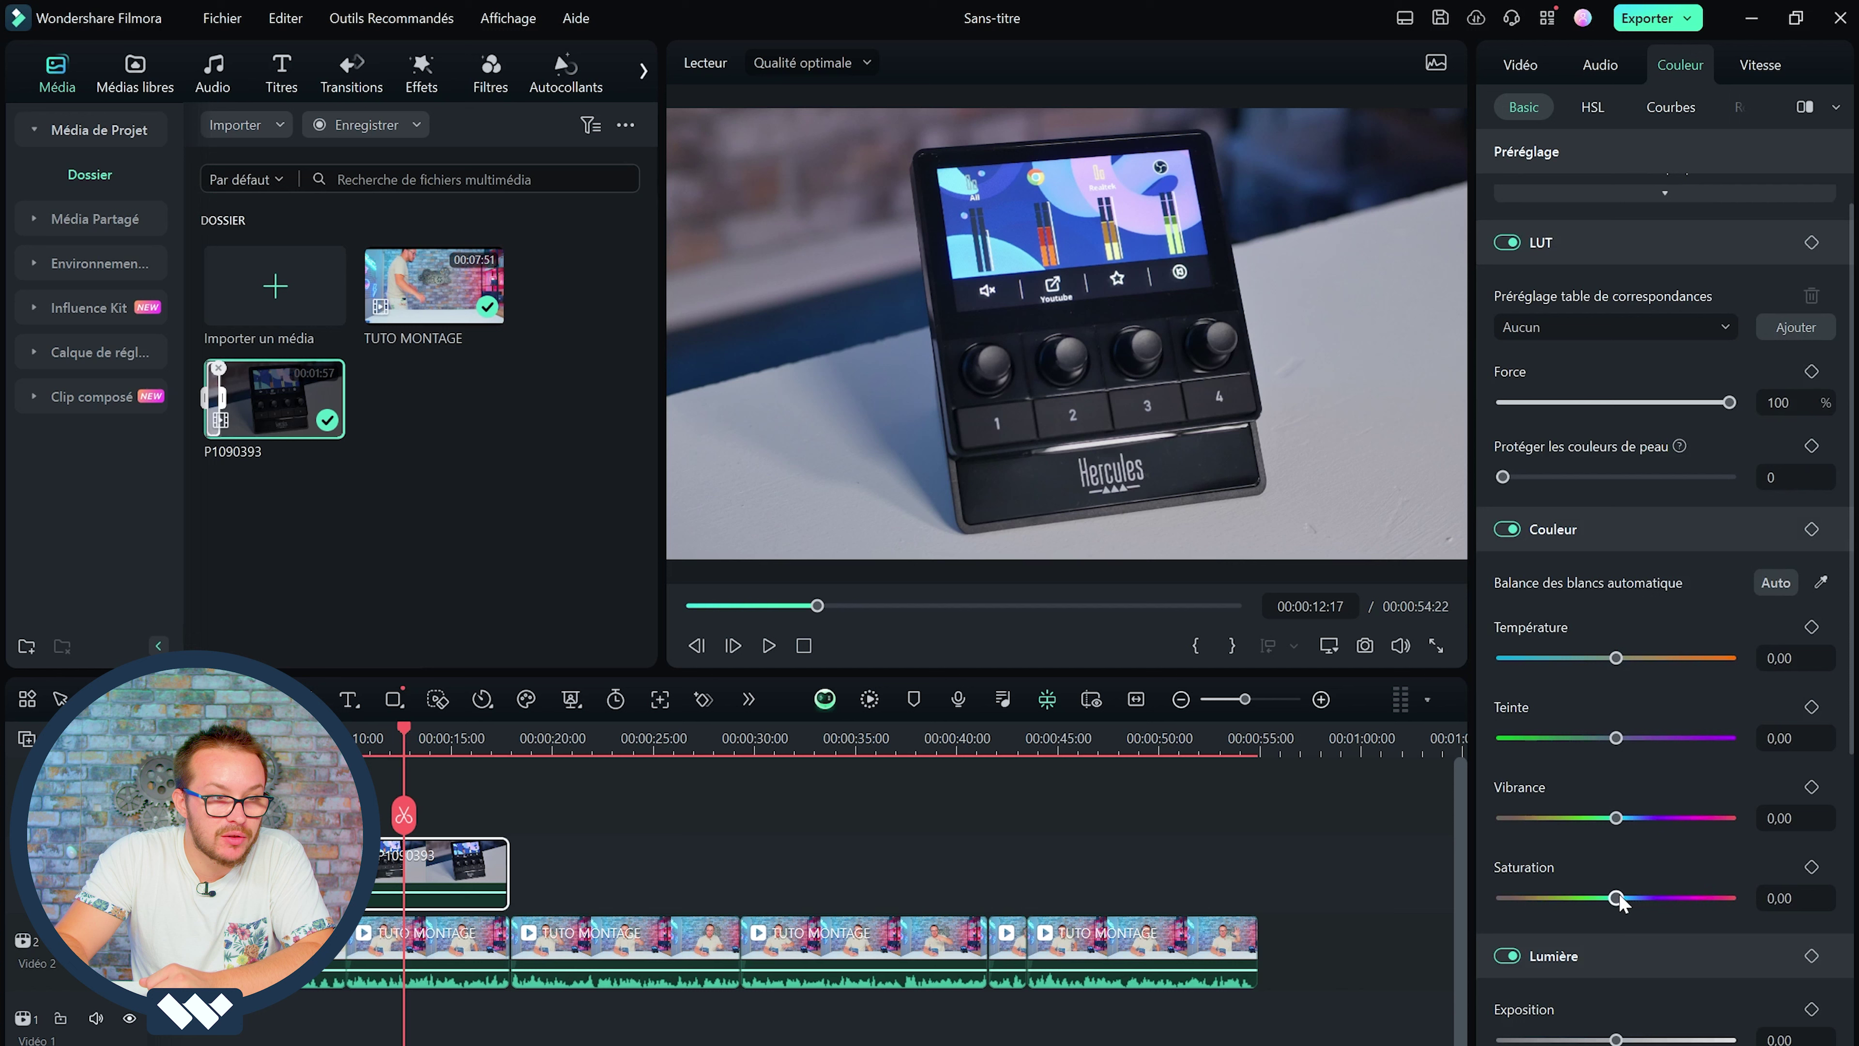
drag(1618, 898, 1638, 897)
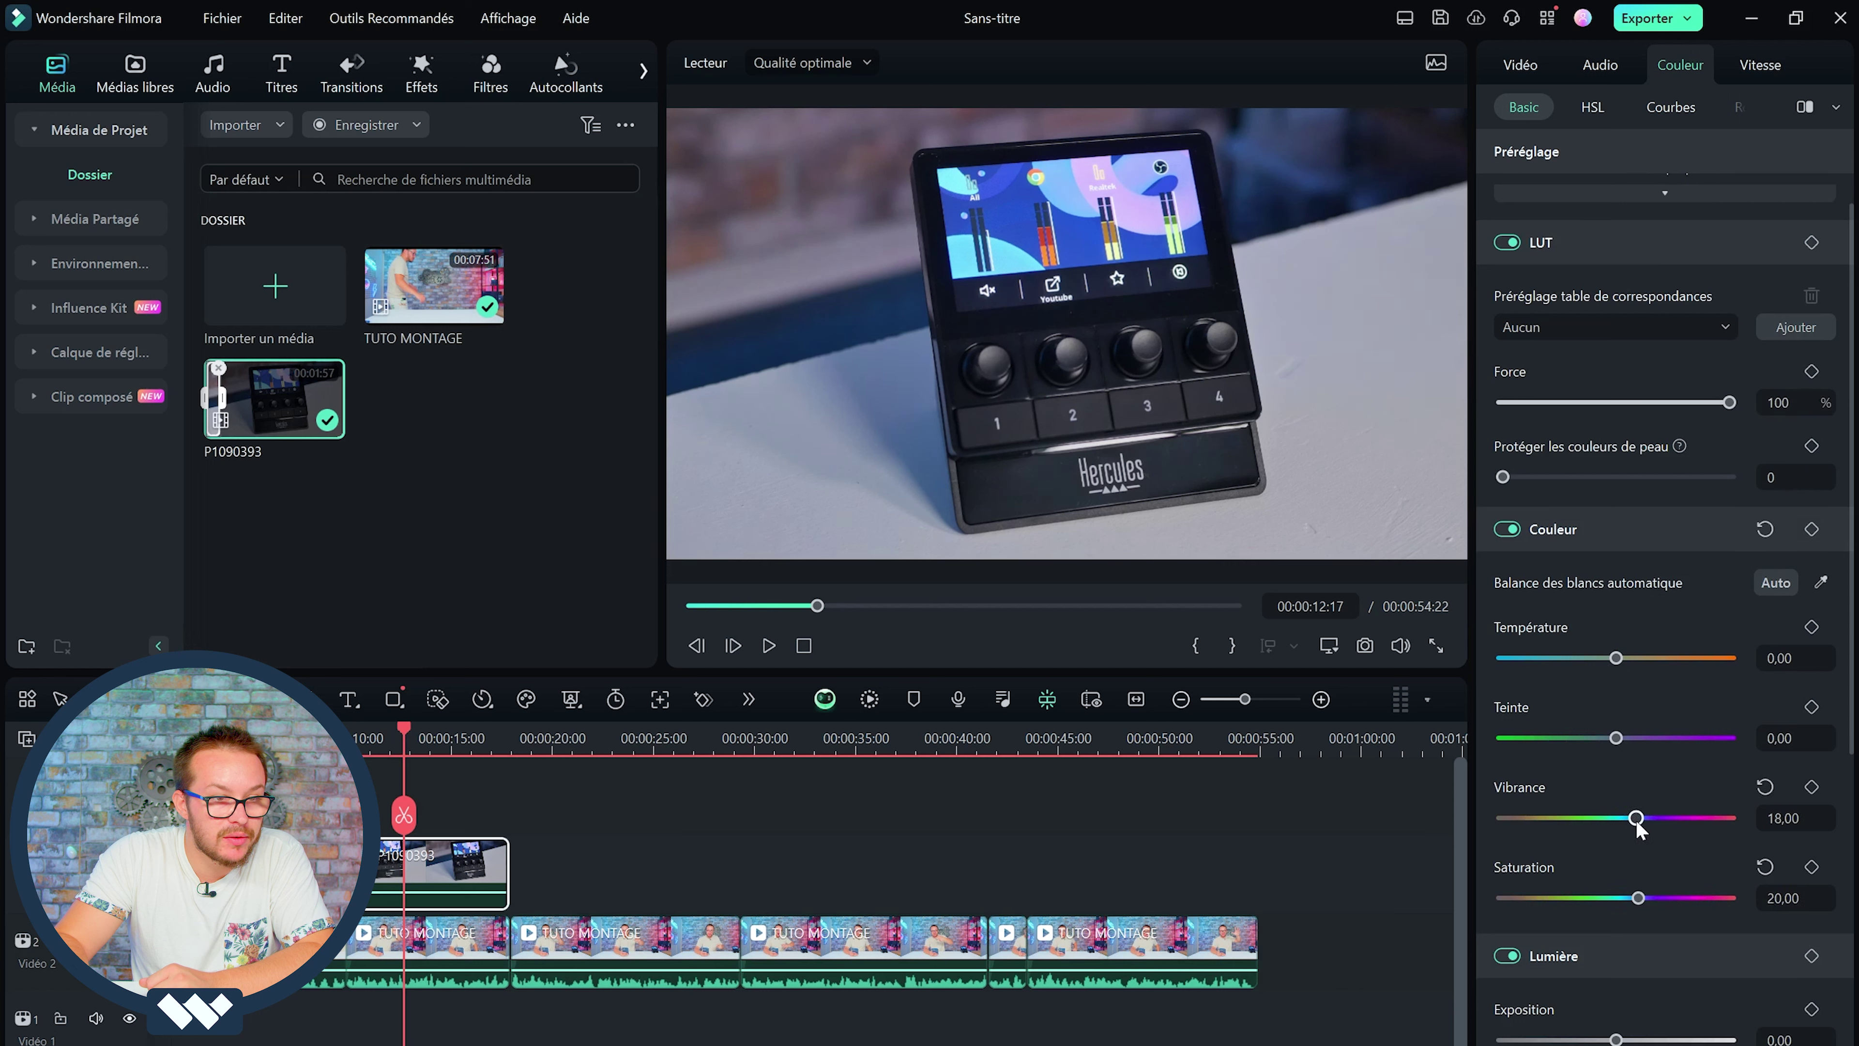
scroll(1502, 814, down, 4)
drag(1616, 773, 1622, 774)
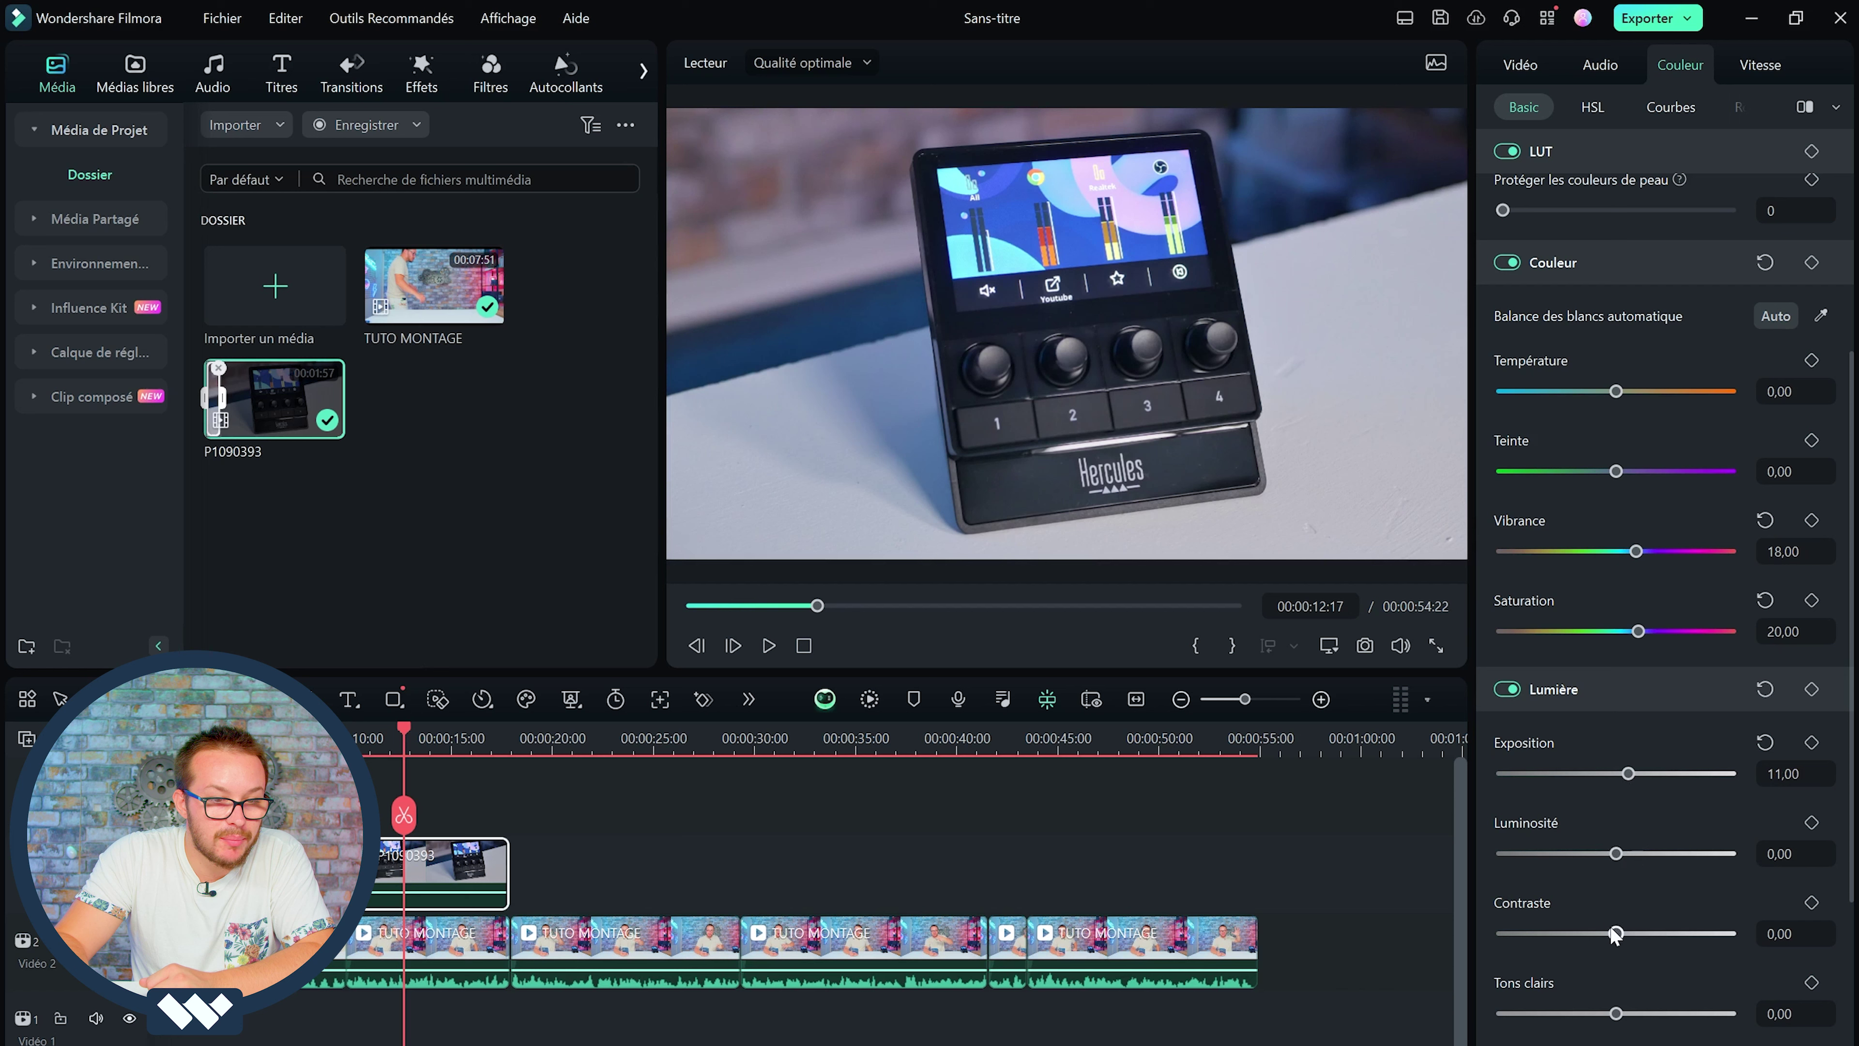
scroll(1523, 946, down, 5)
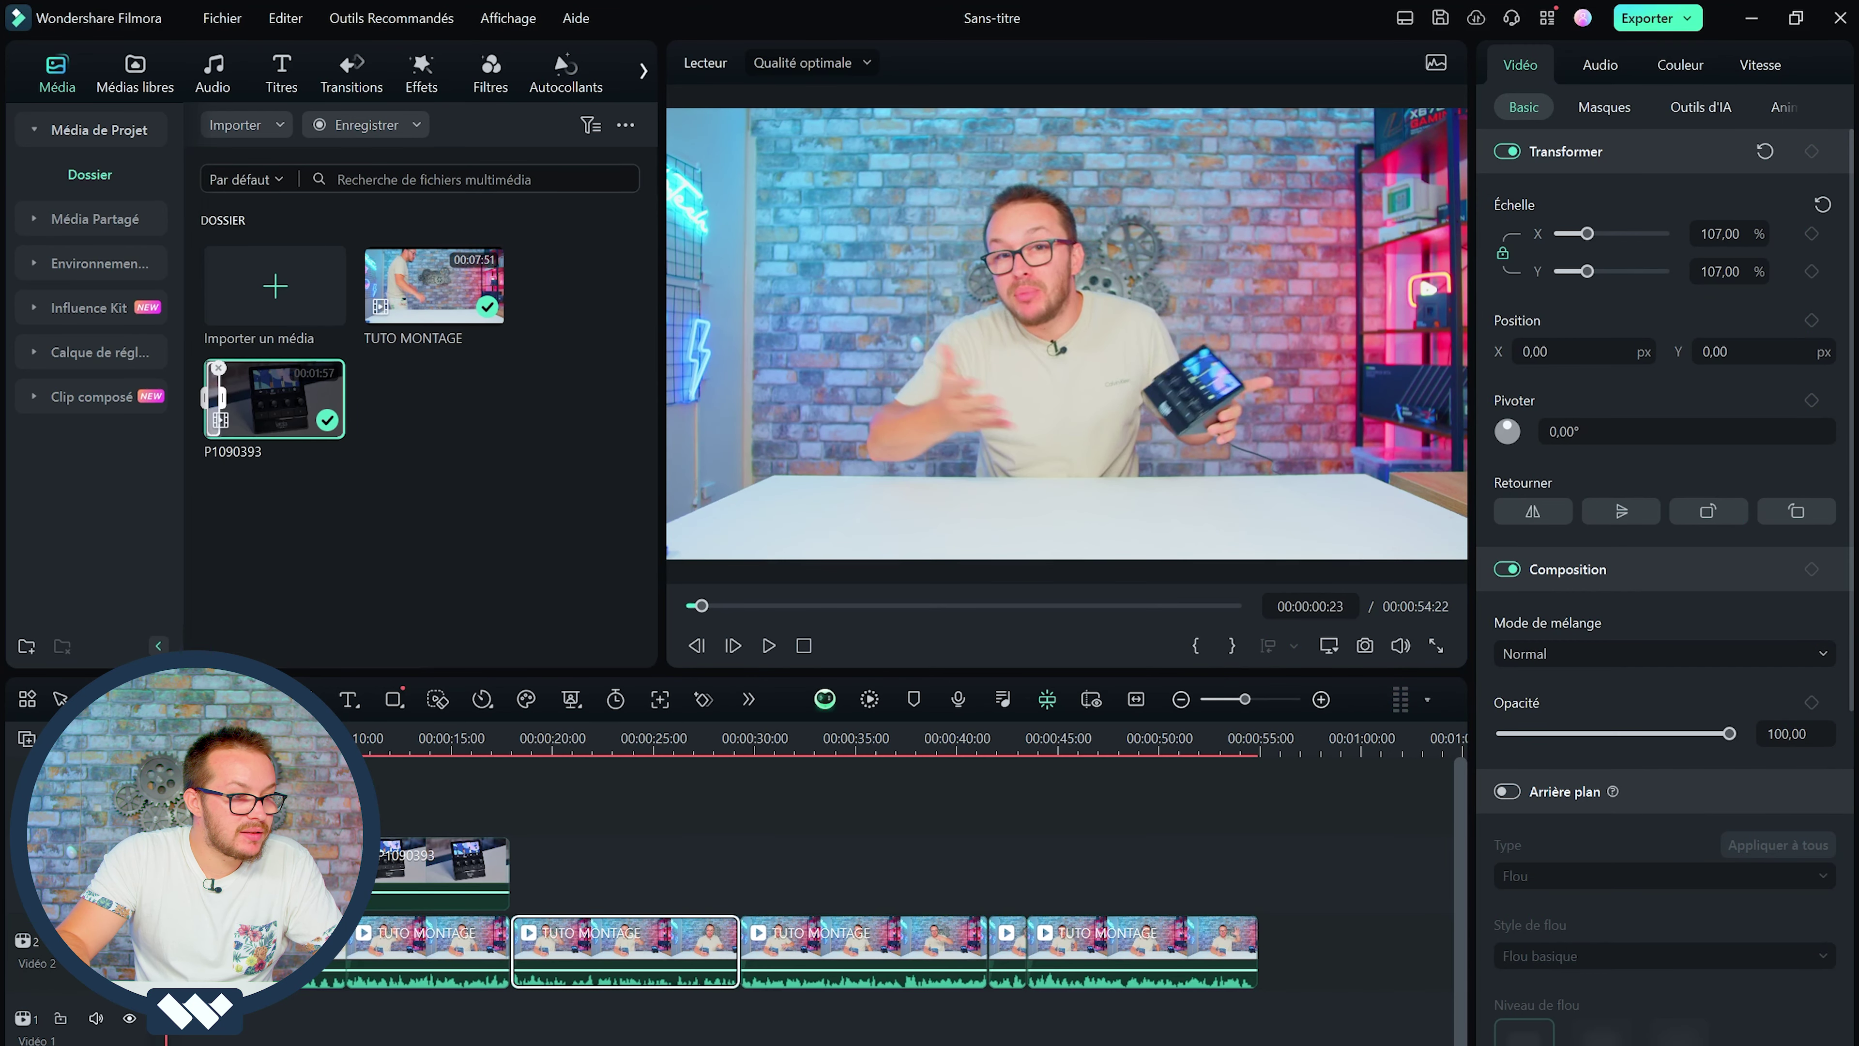
- Add the Tour de boîte 1 transition to the start of the P1090393 clip and play back the cut
click(337, 743)
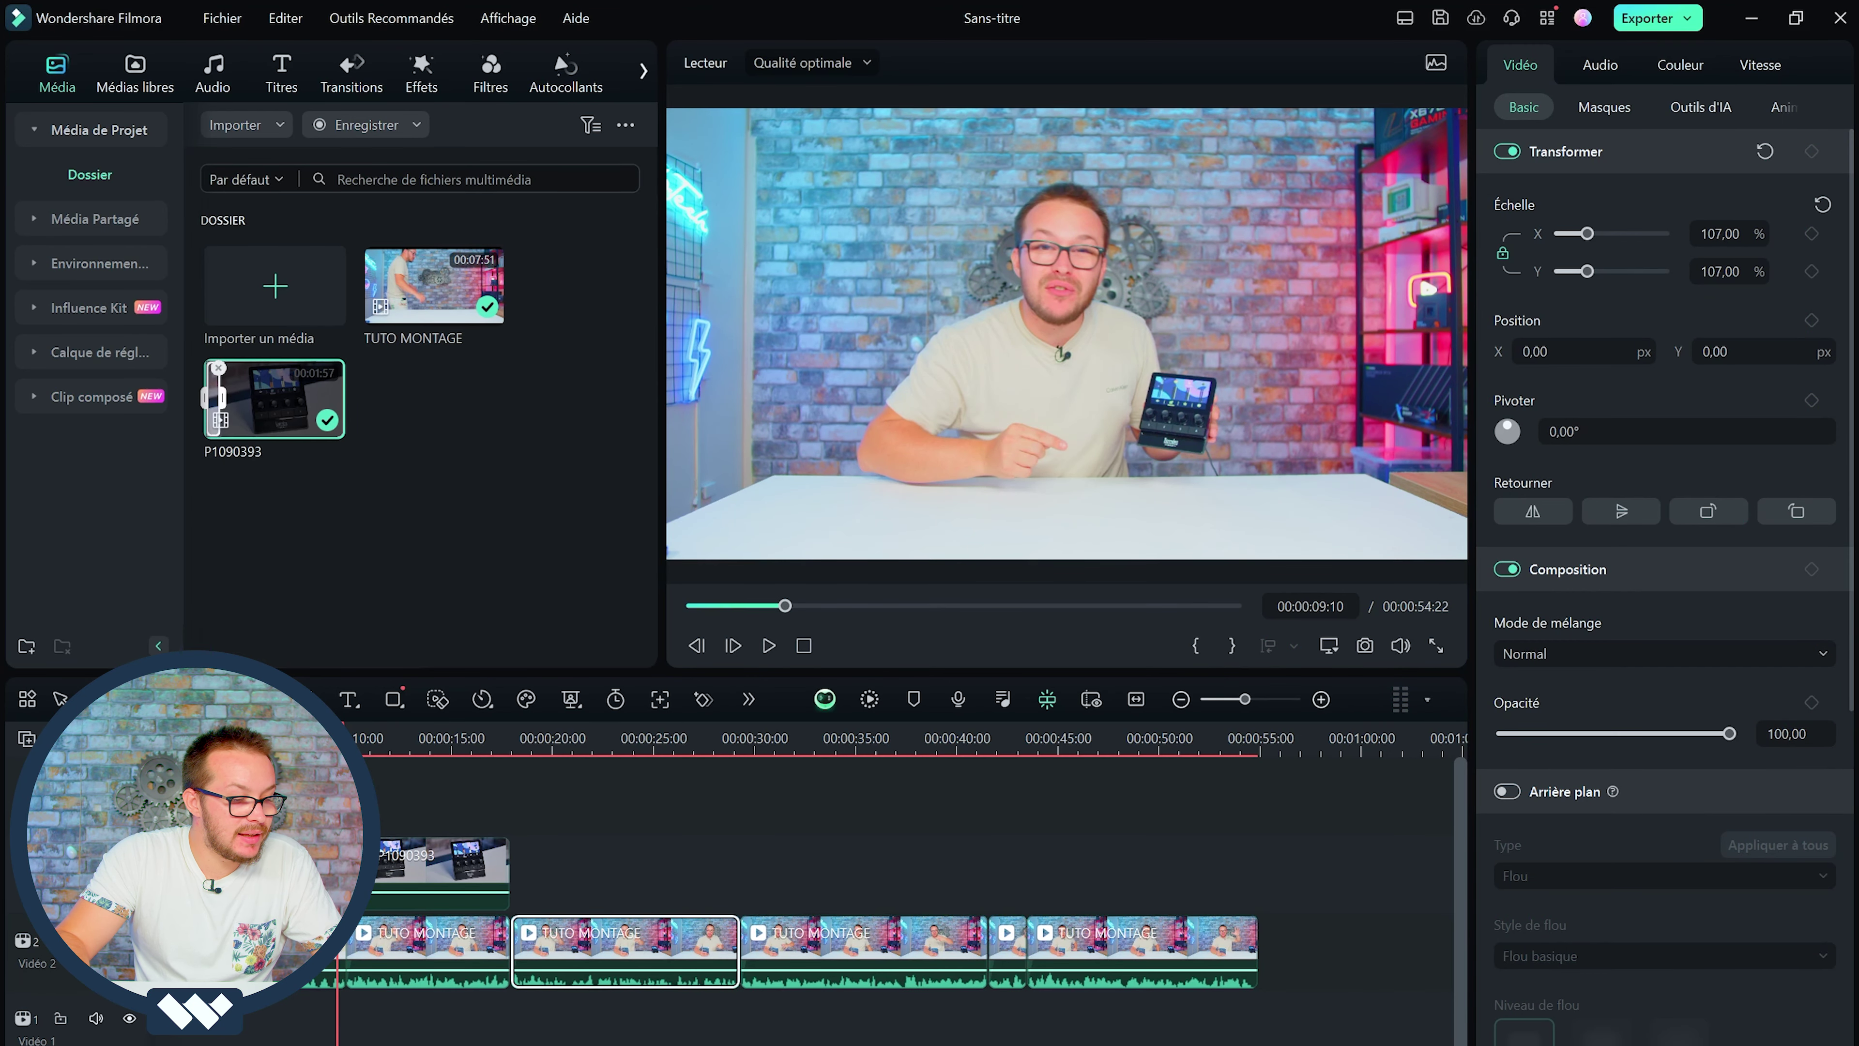
scroll(380, 853, up, 3)
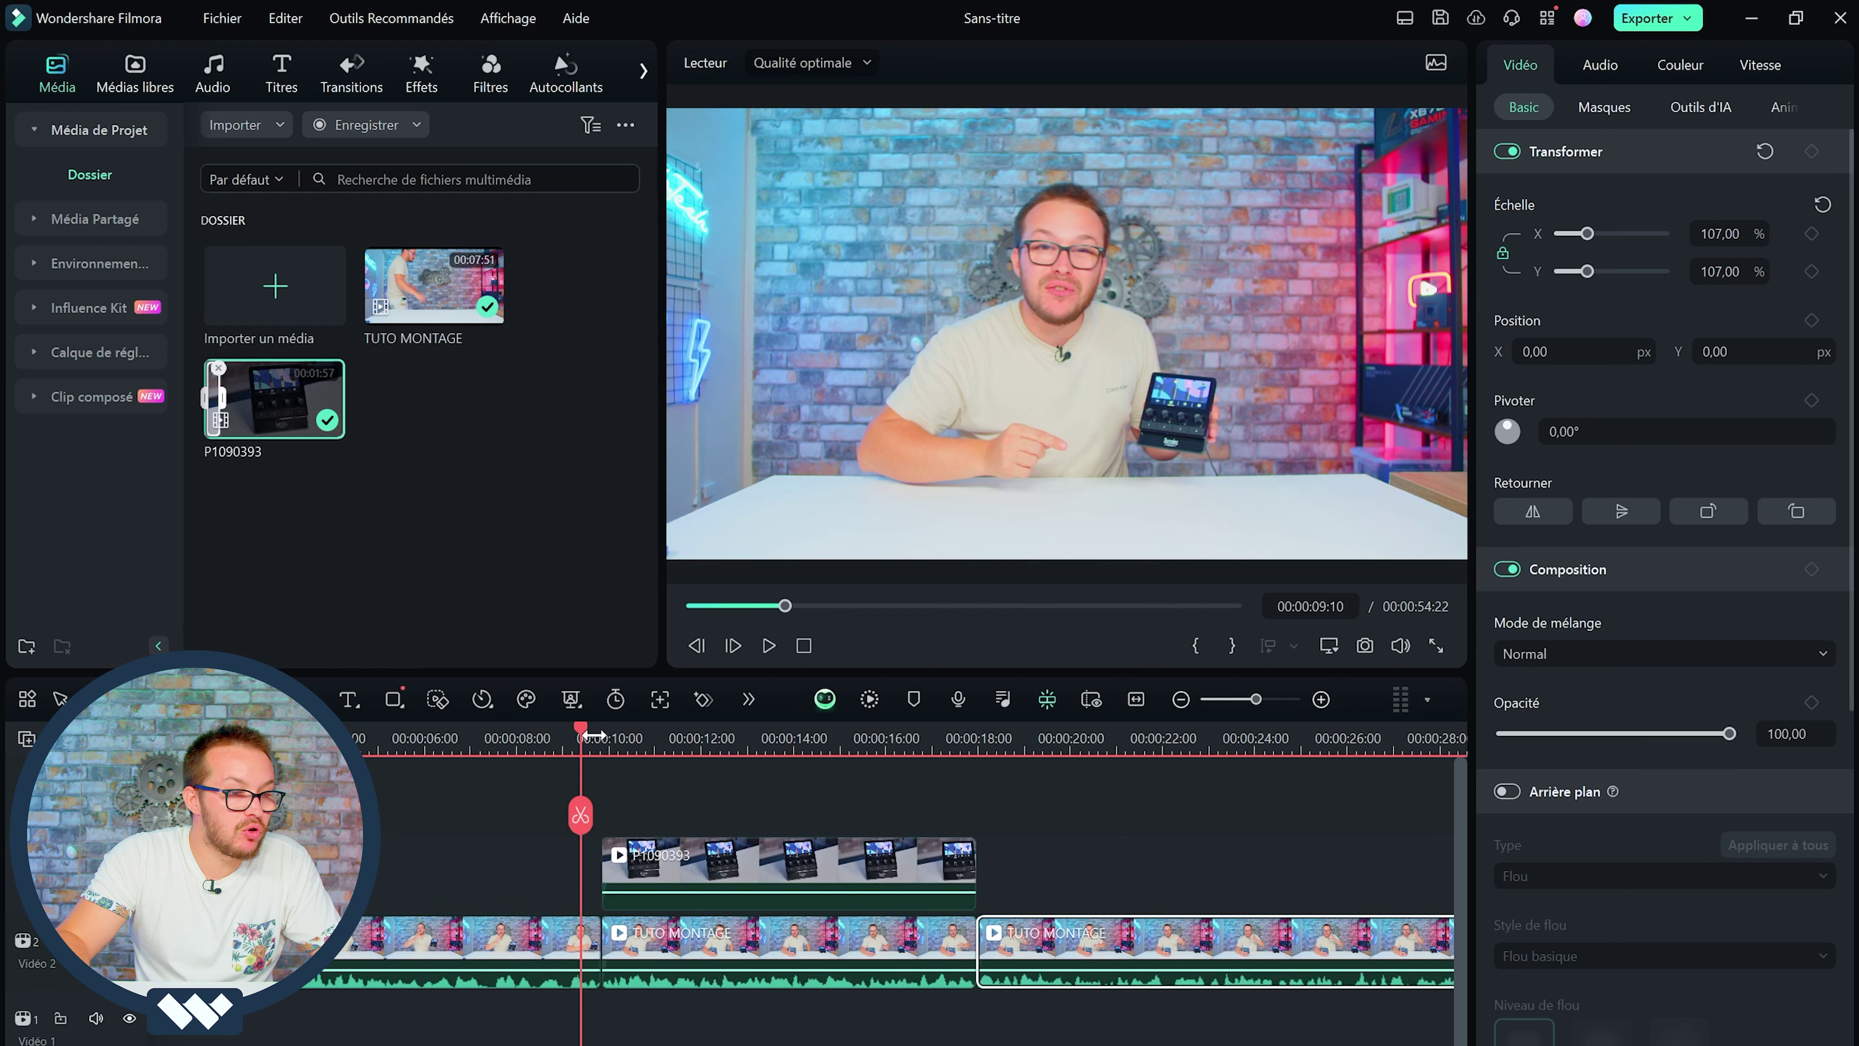
mouse_move(587, 730)
mouse_down()
mouse_move(611, 737)
mouse_move(566, 742)
mouse_up()
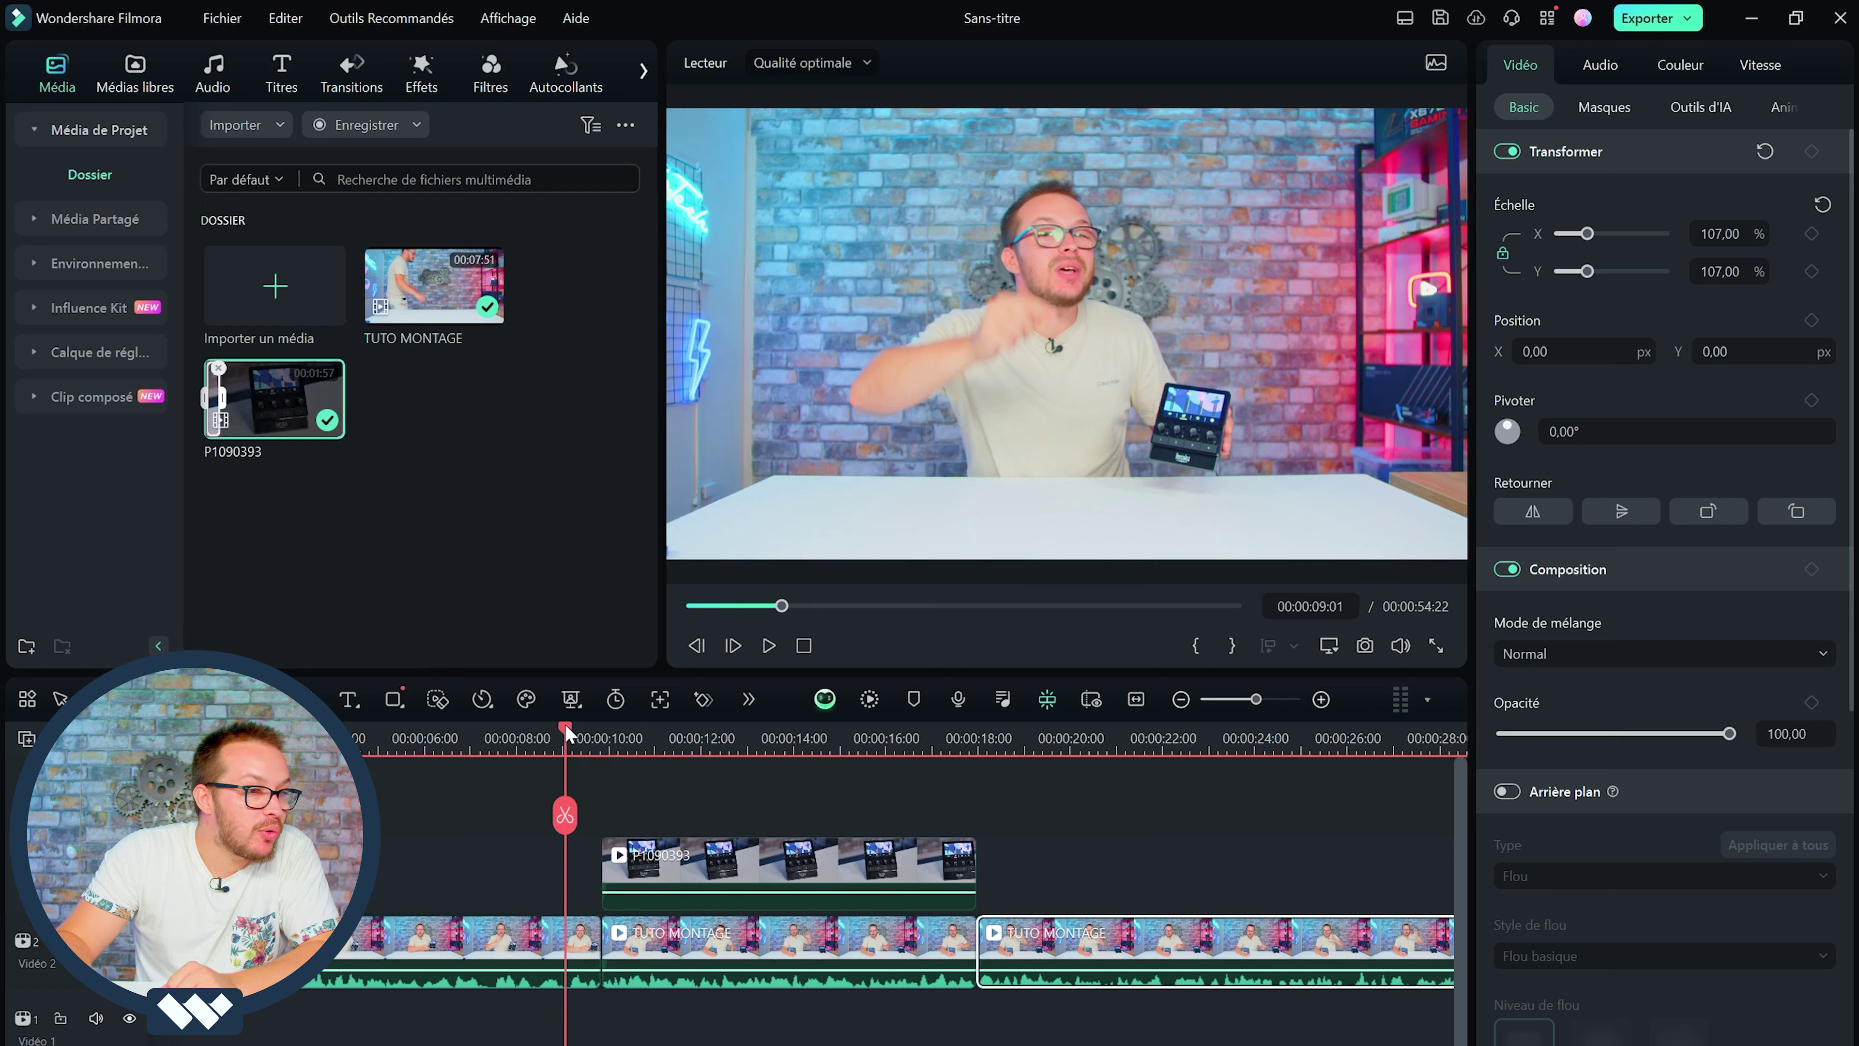
click(353, 86)
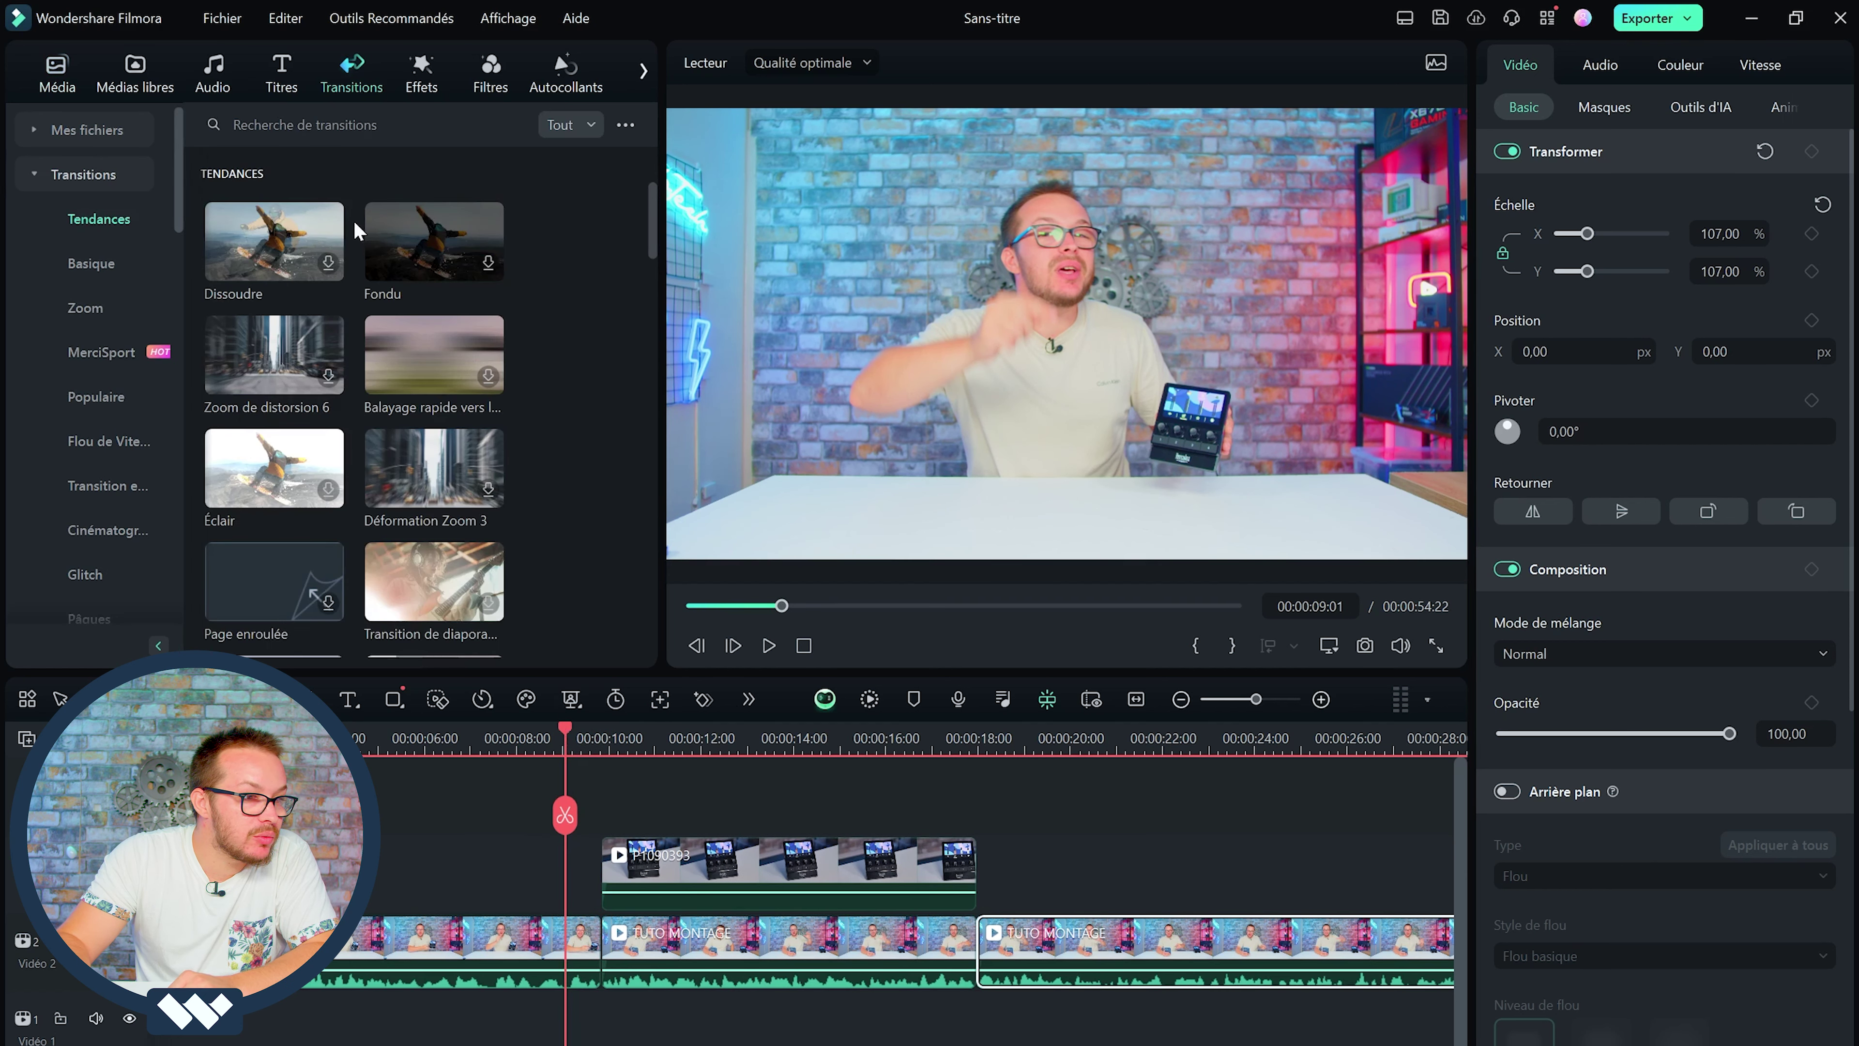
scroll(258, 381, down, 4)
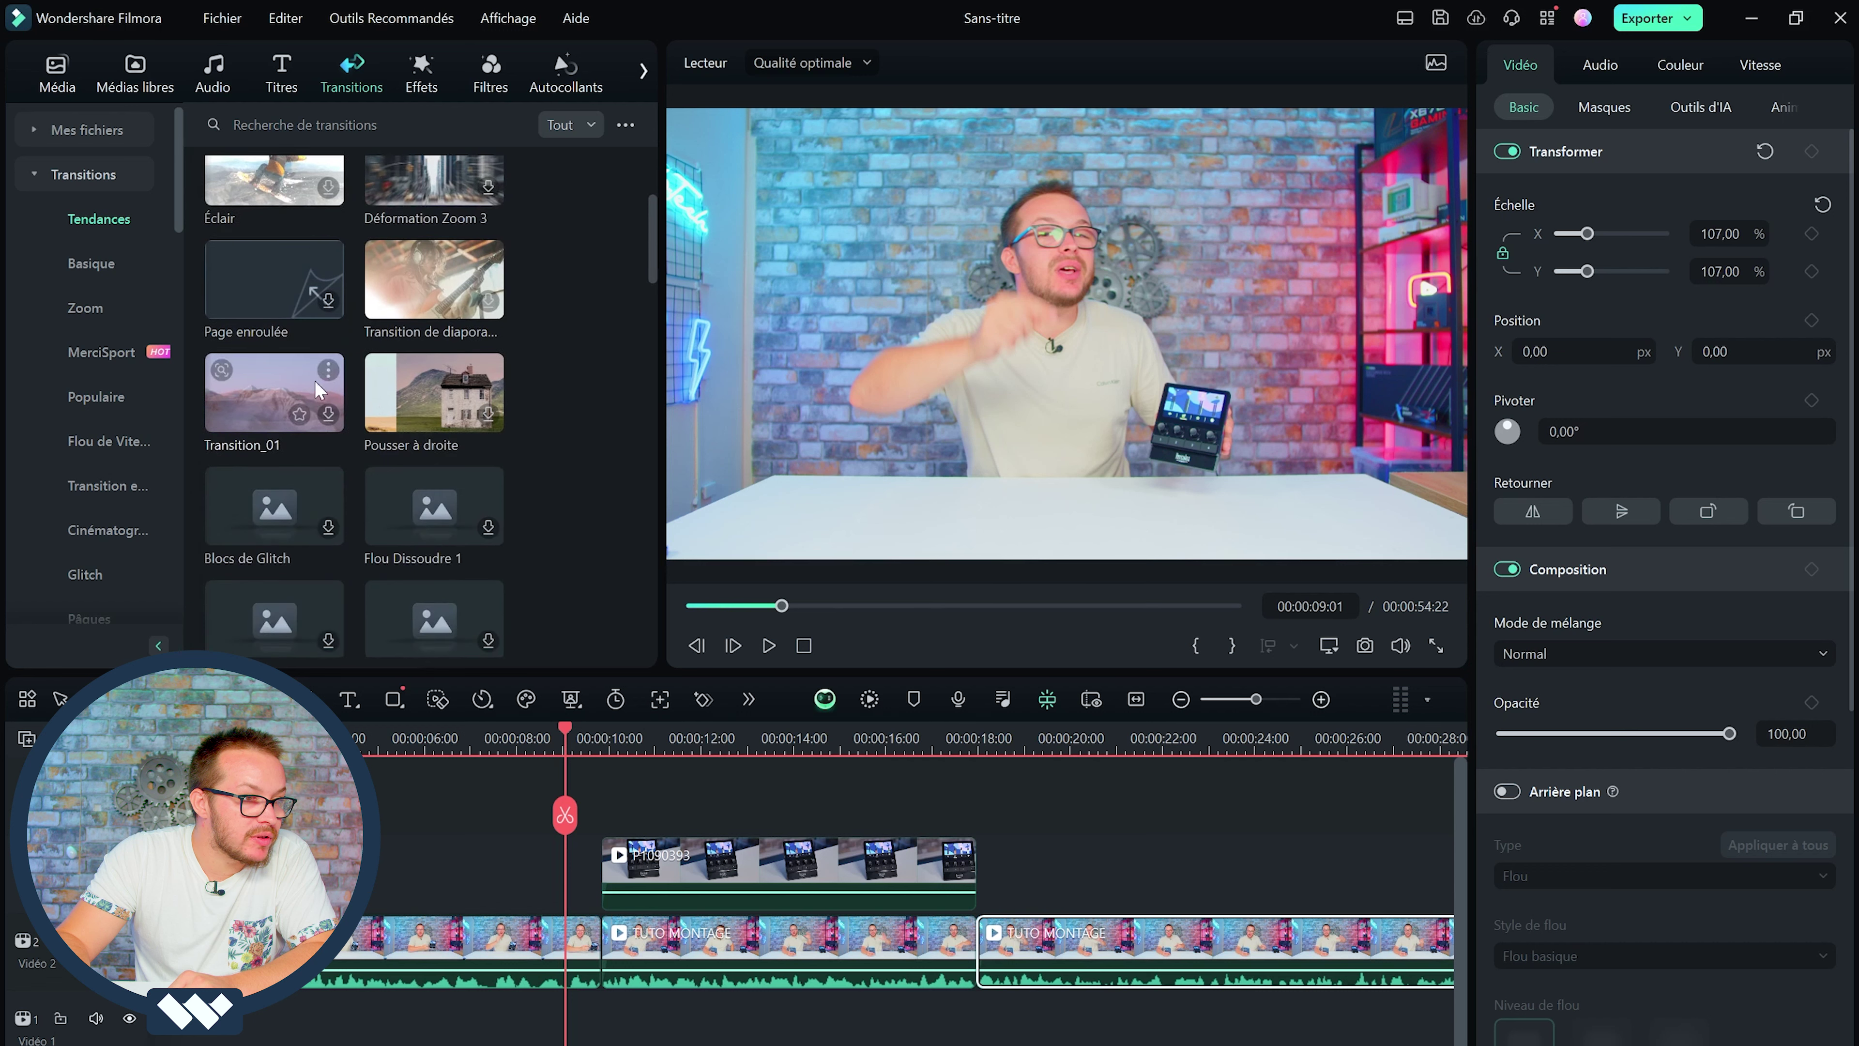
scroll(264, 315, down, 4)
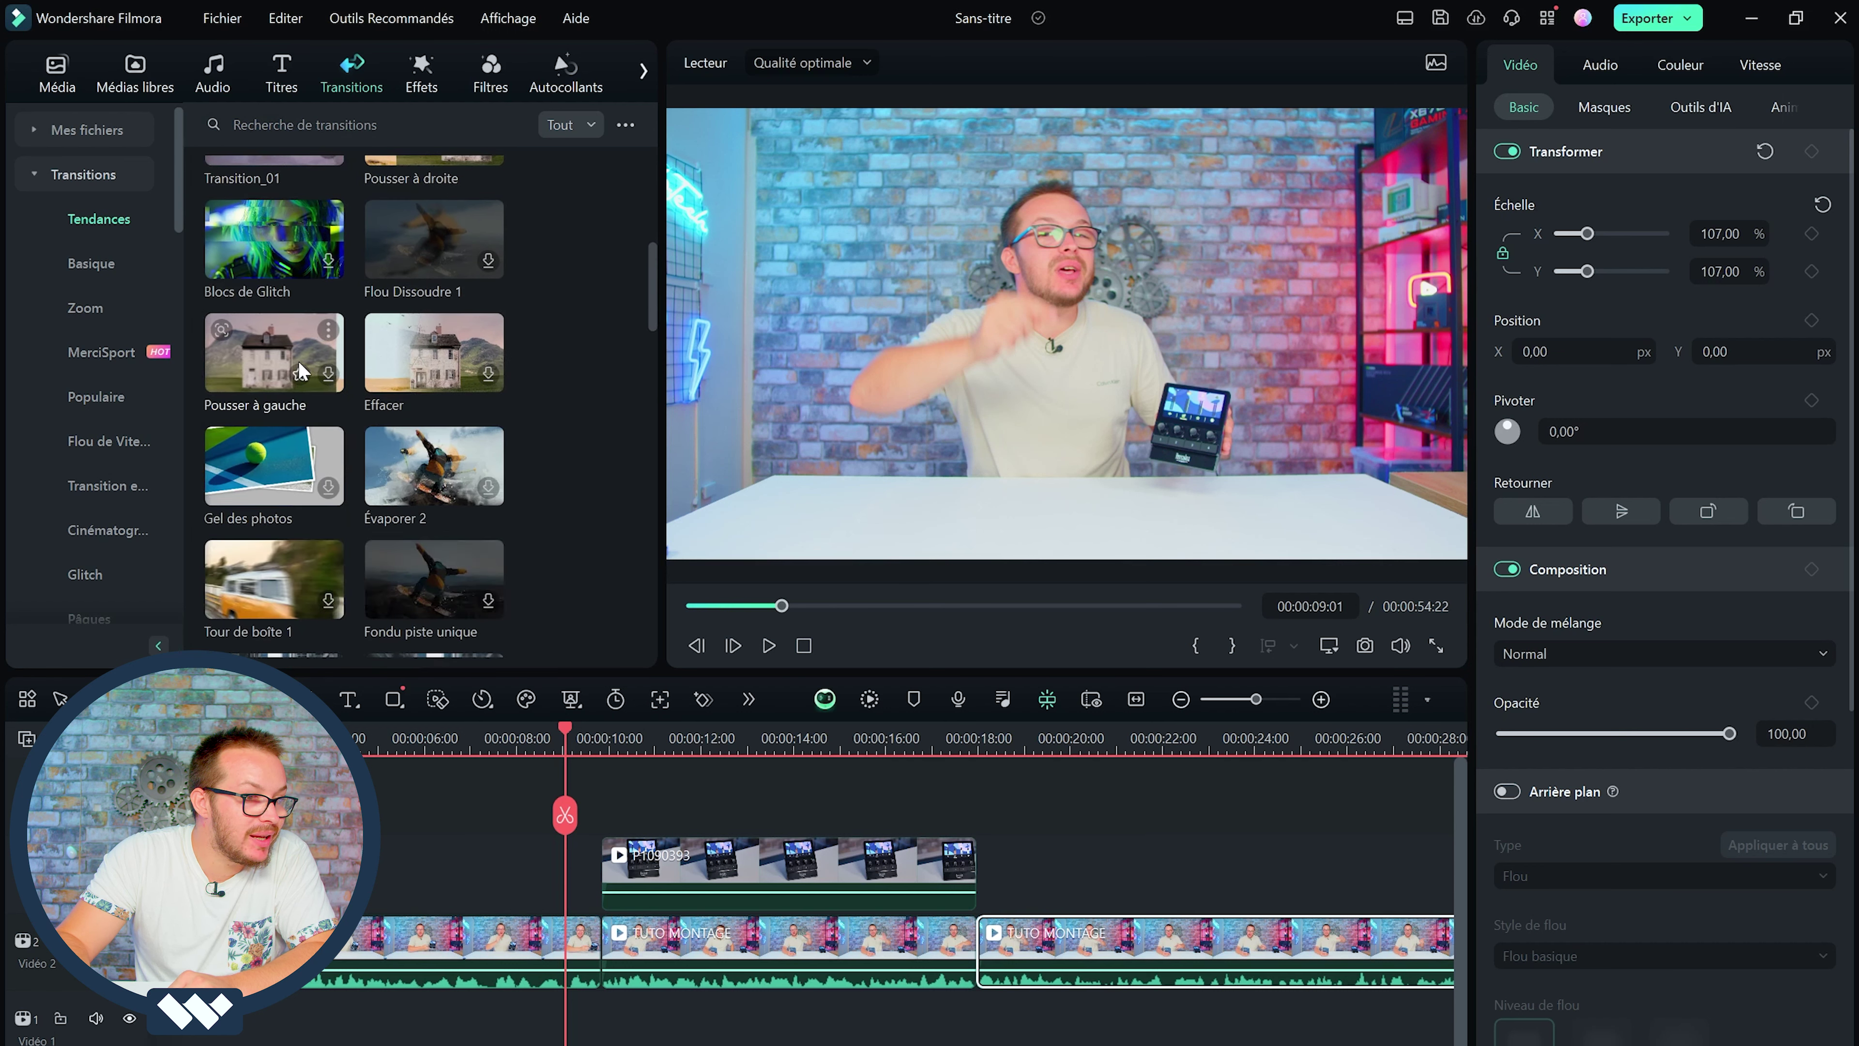
scroll(260, 293, down, 4)
drag(260, 293, 512, 806)
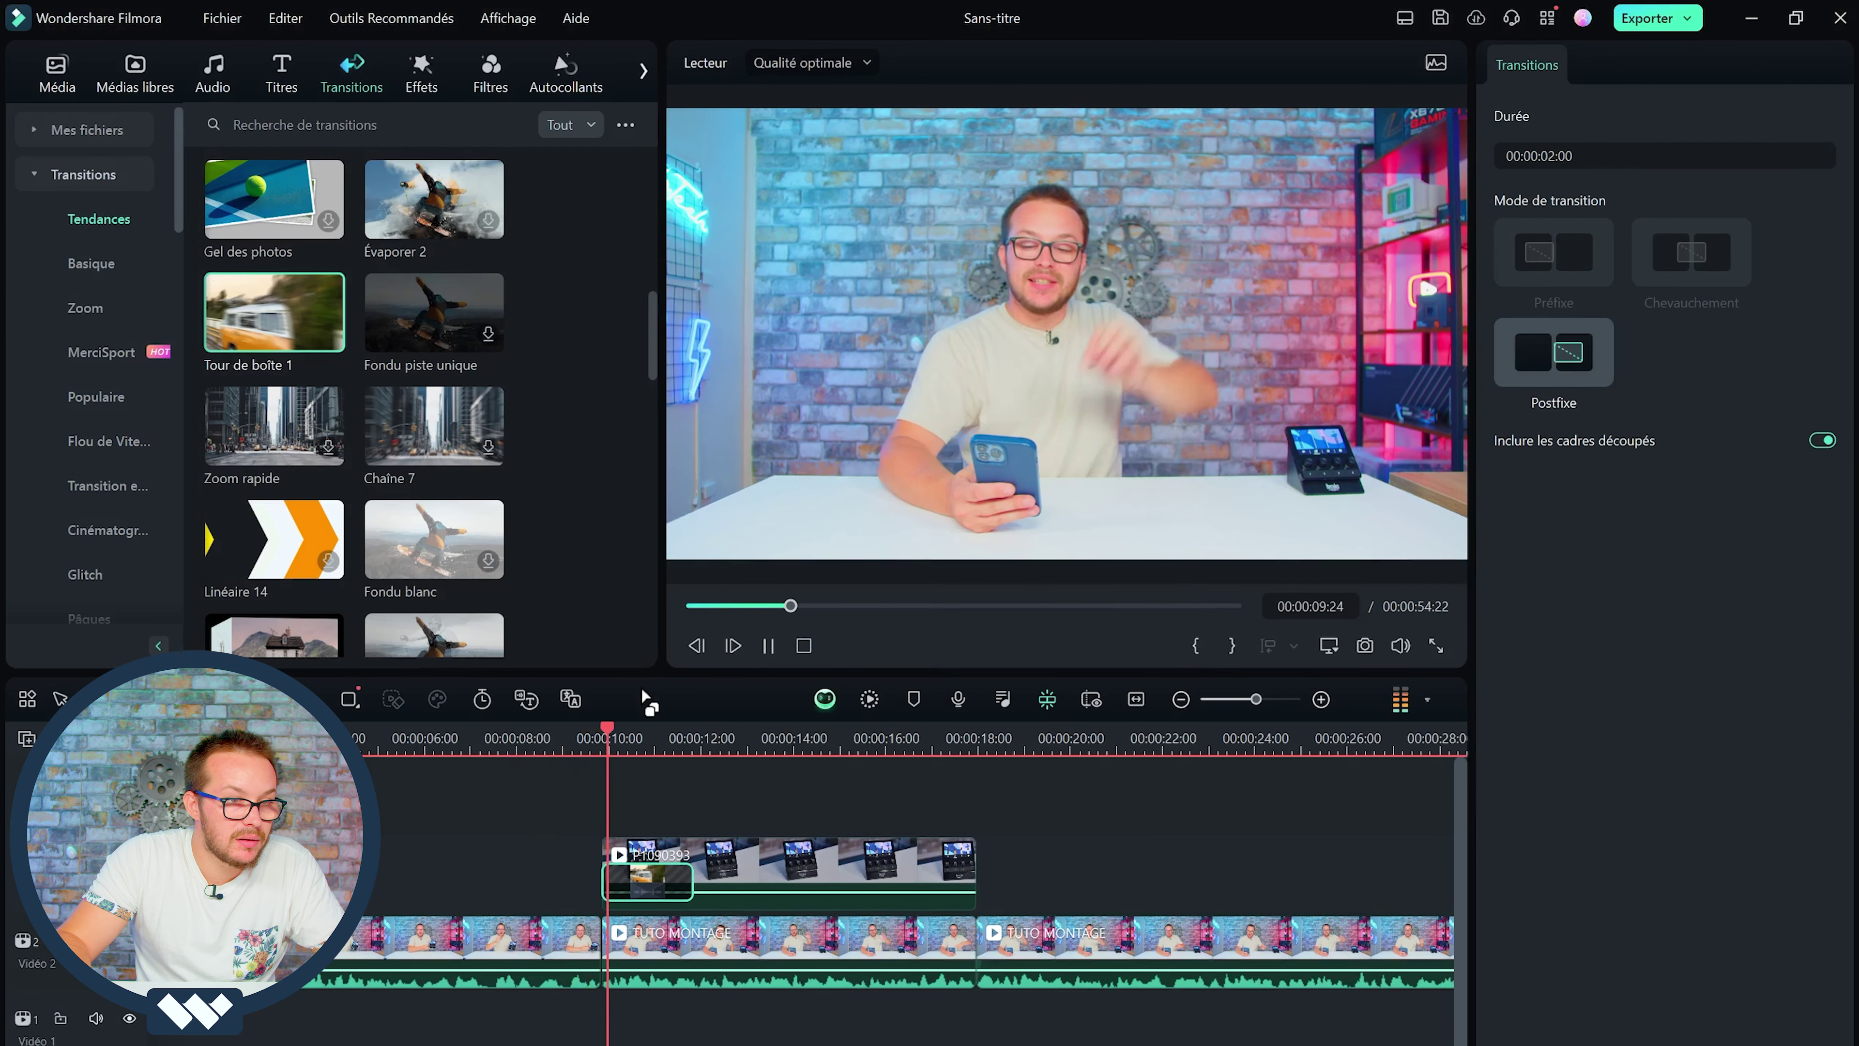
key(space)
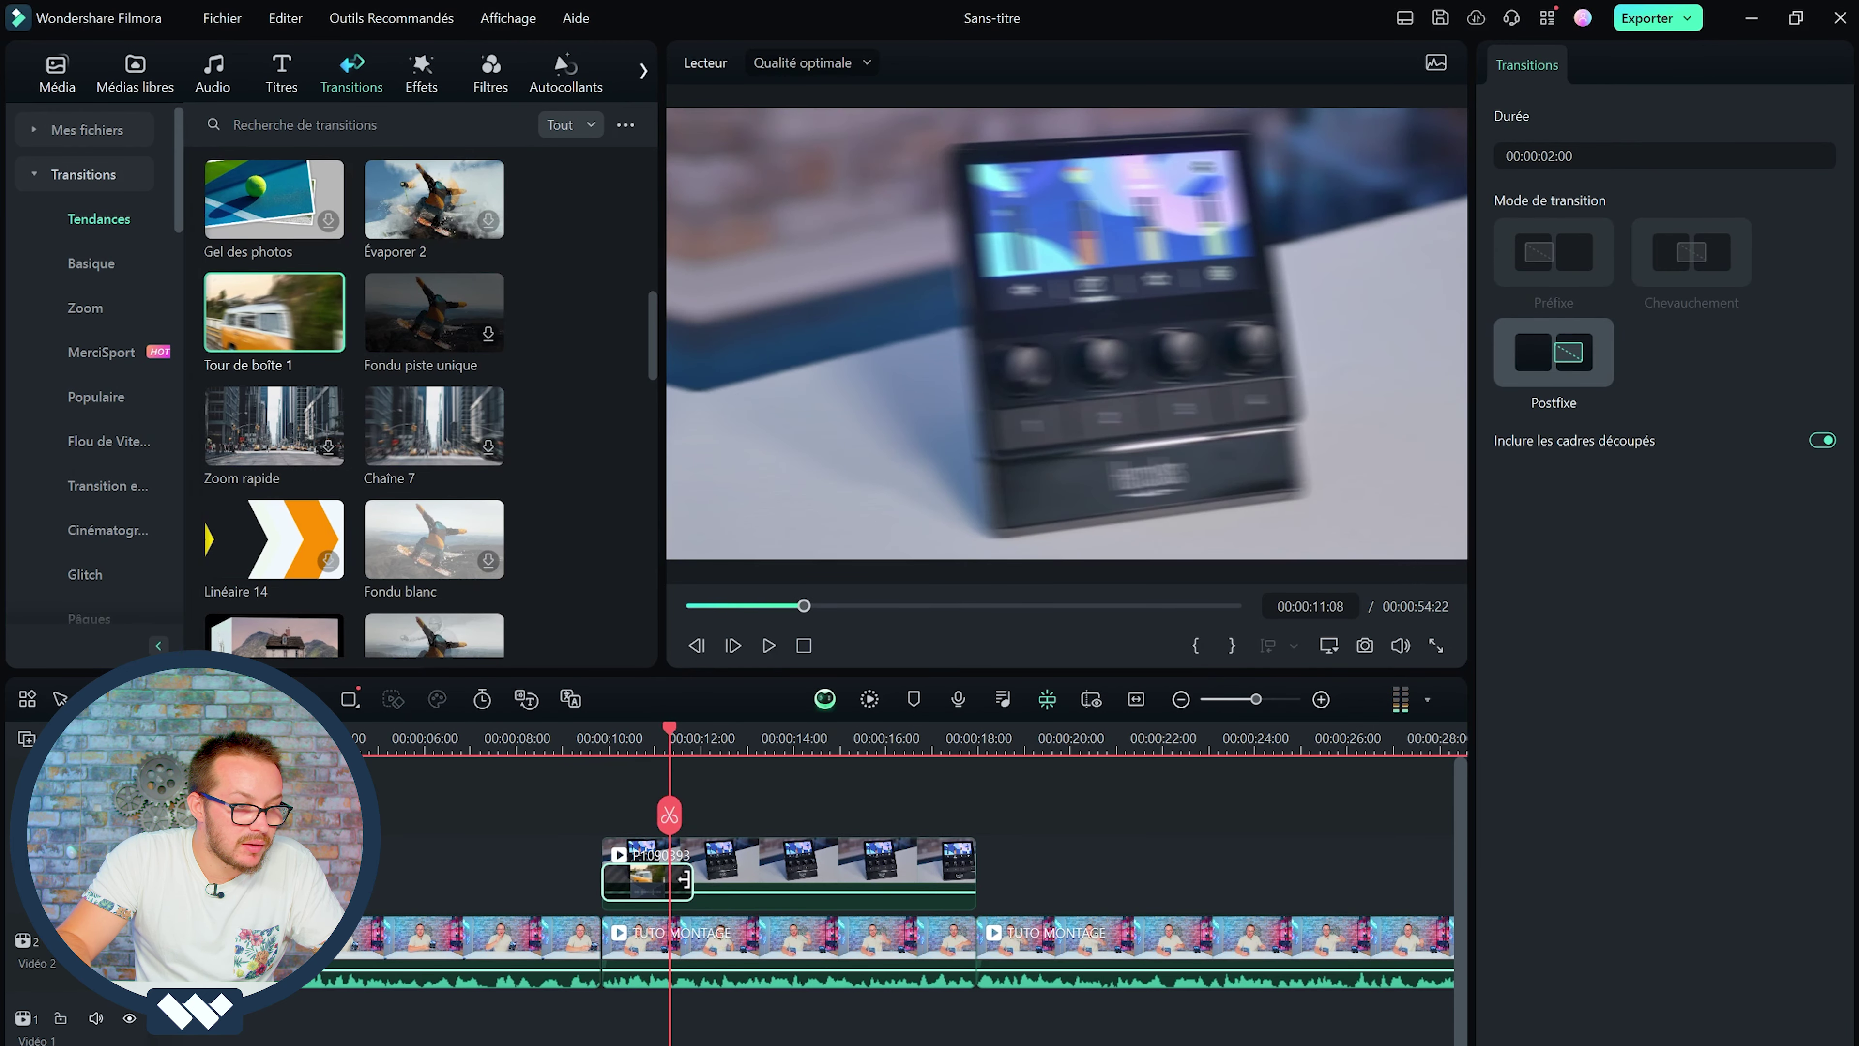
- Shorten the transition at the start of the P1090393 clip to 00:00:00:09 and replay it
drag(695, 885, 613, 878)
click(580, 736)
key(space)
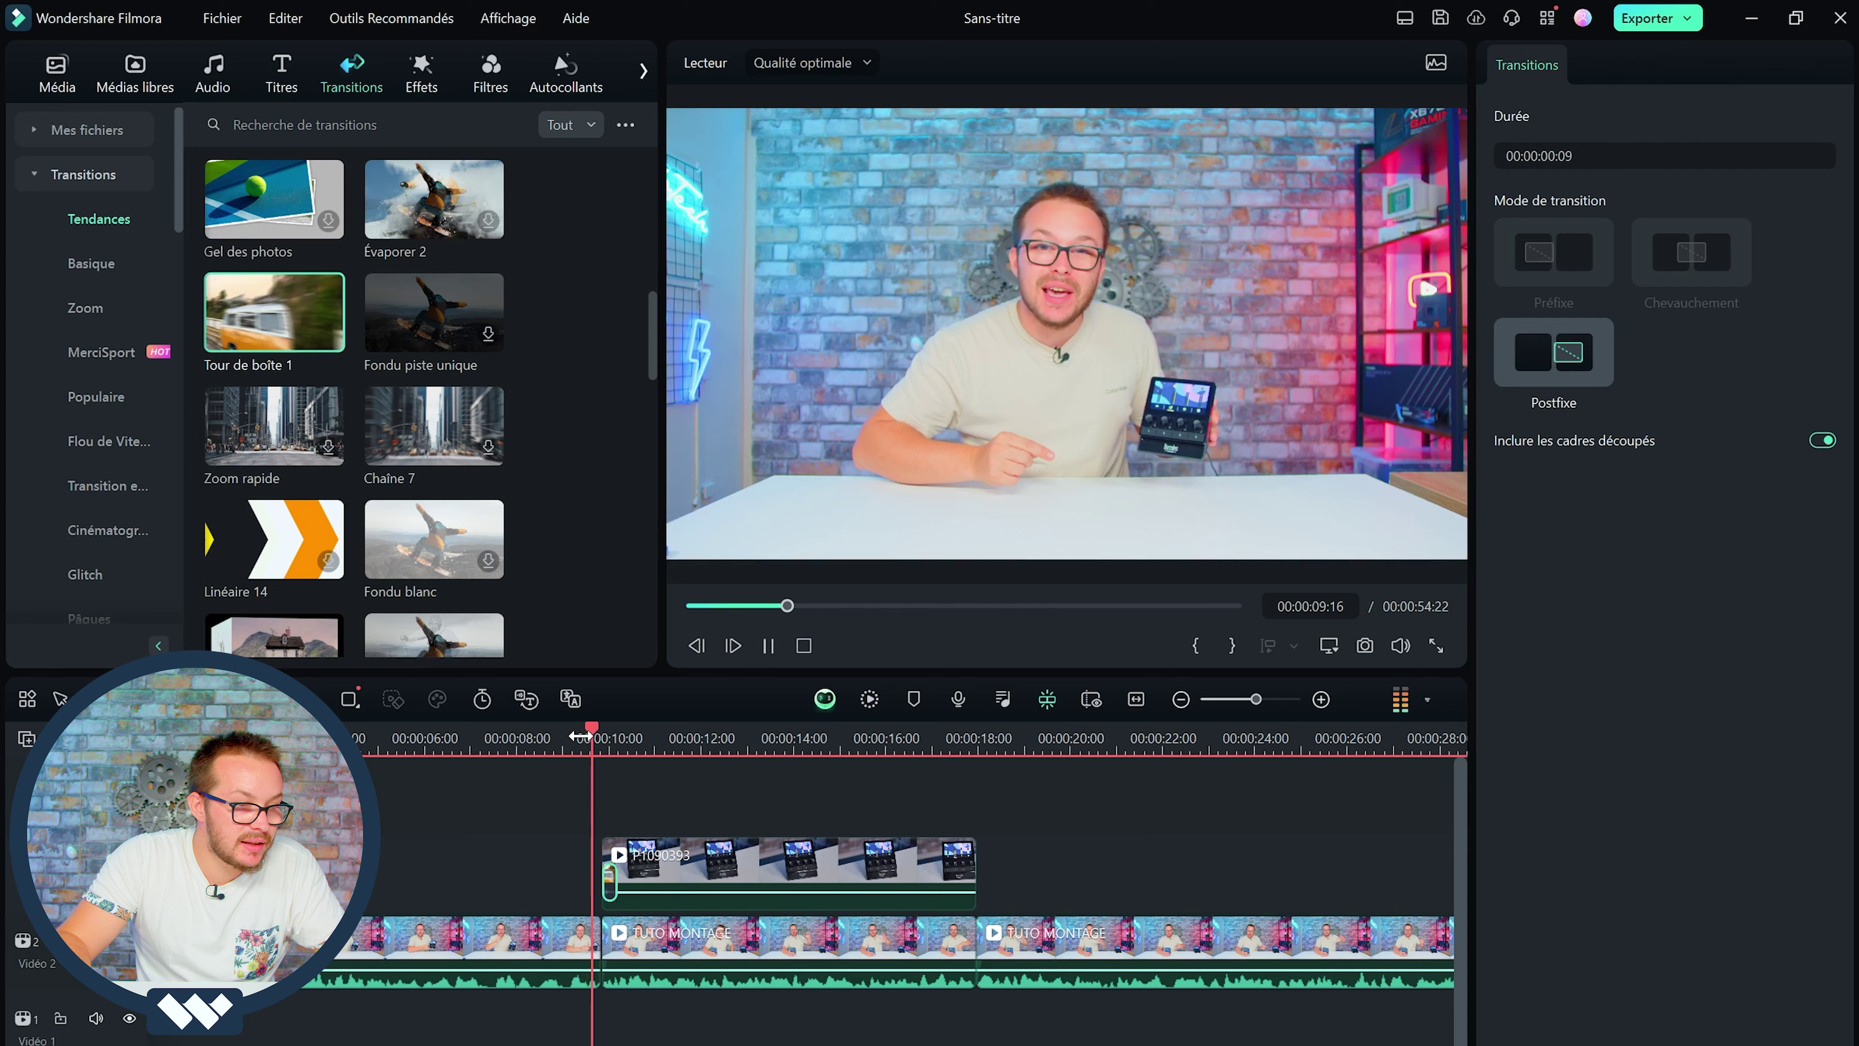
click(592, 736)
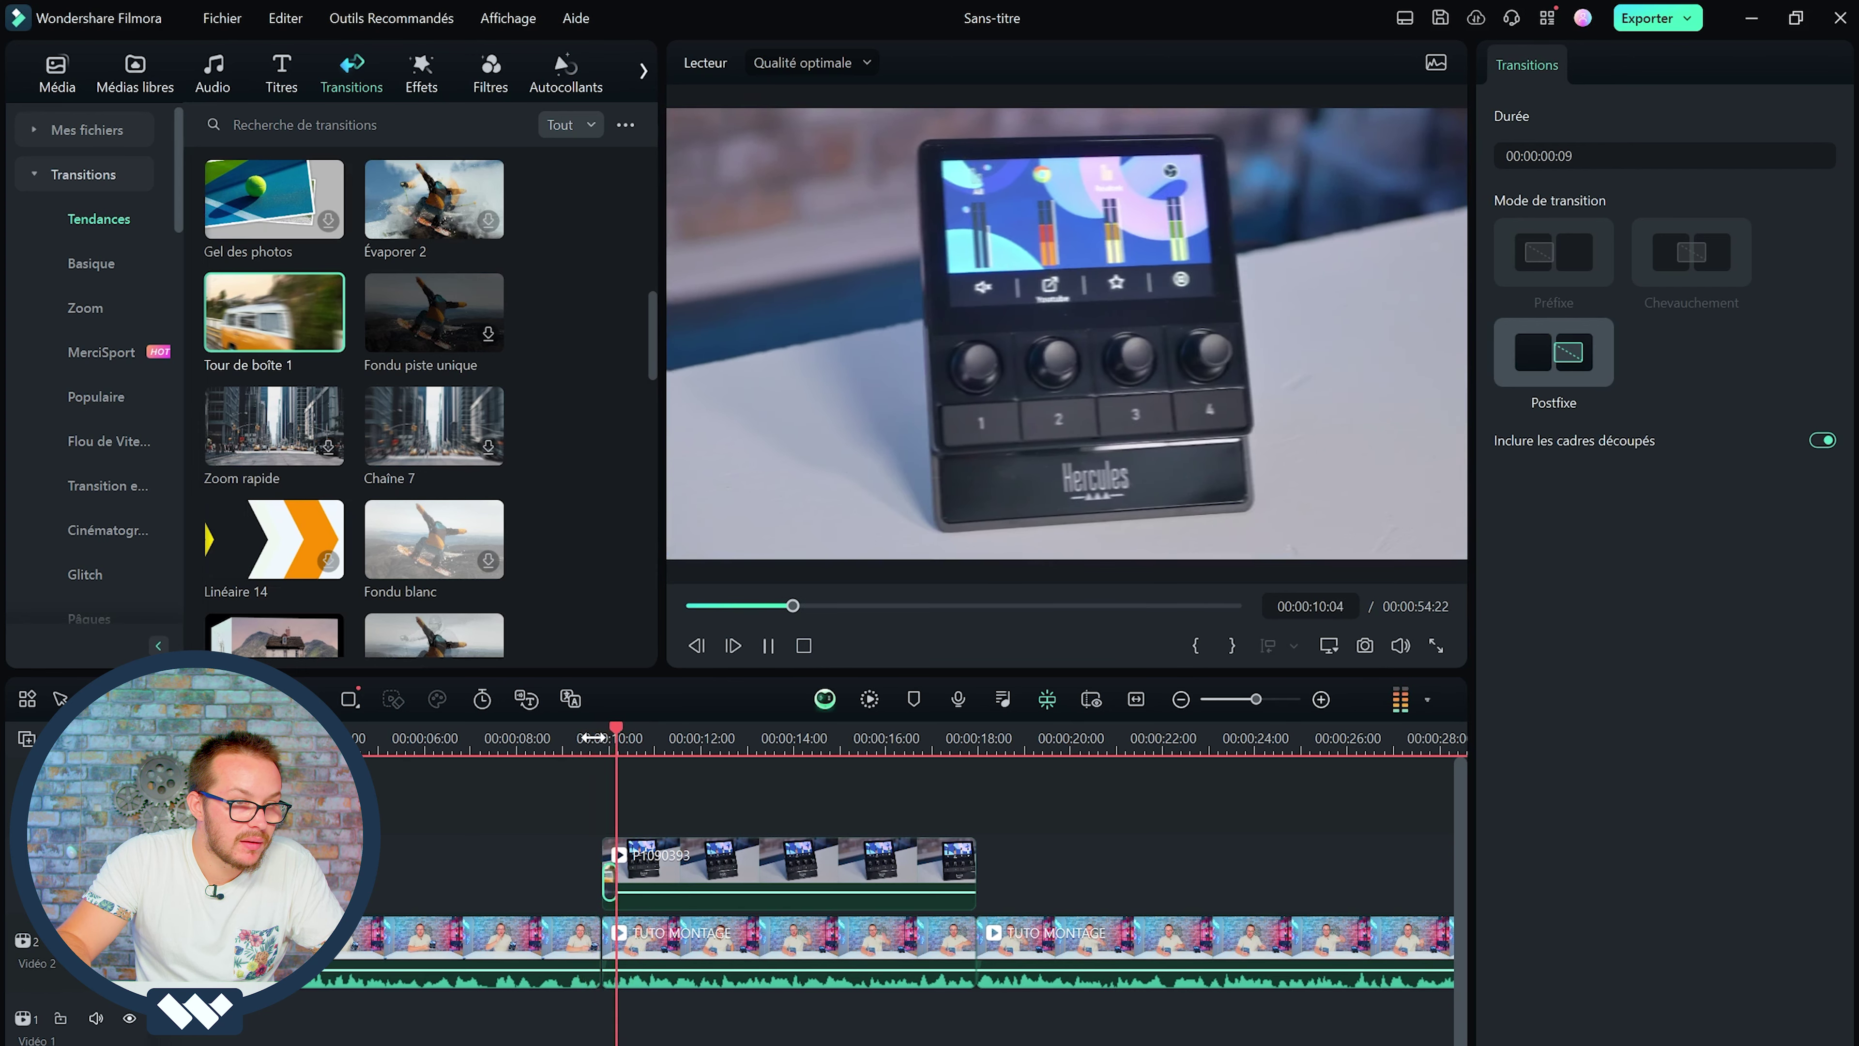
key(space)
- Shift the P1090393 clip slightly earlier on its track so it starts at about 00:00:09:13
scroll(585, 812, up, 6)
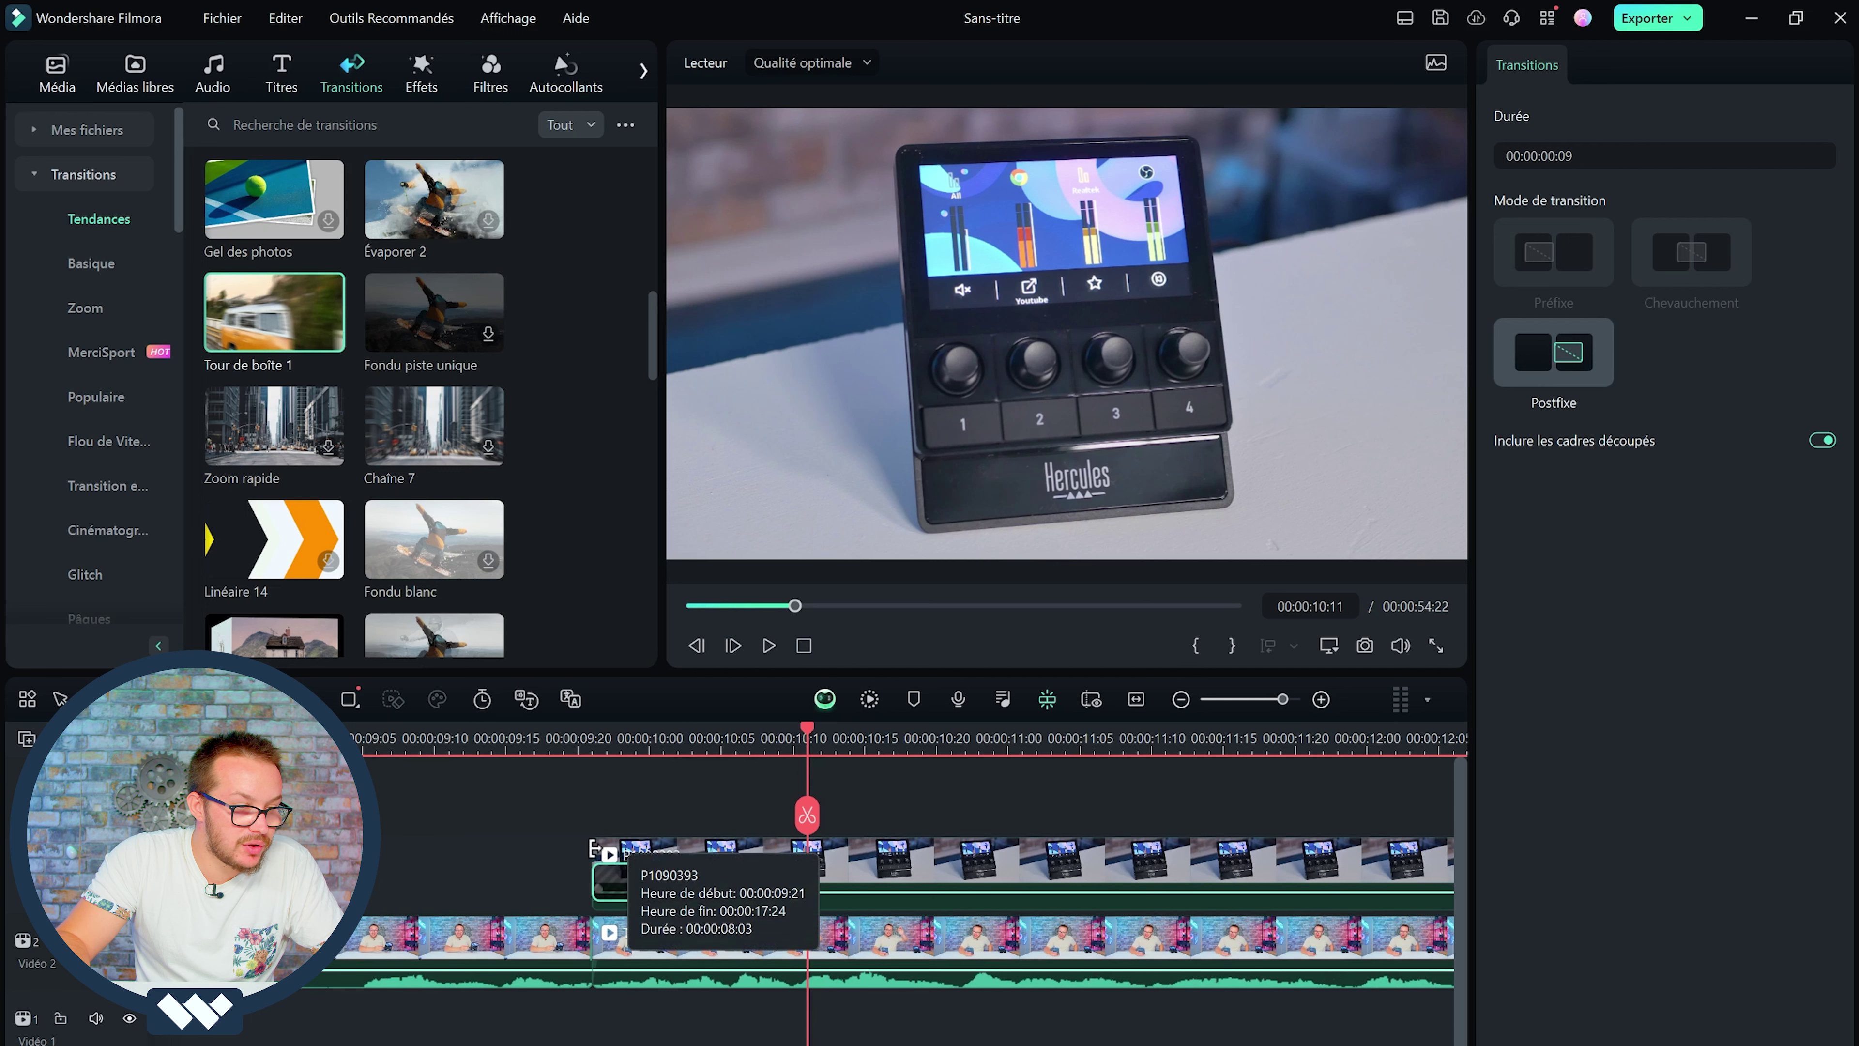
drag(740, 860, 636, 859)
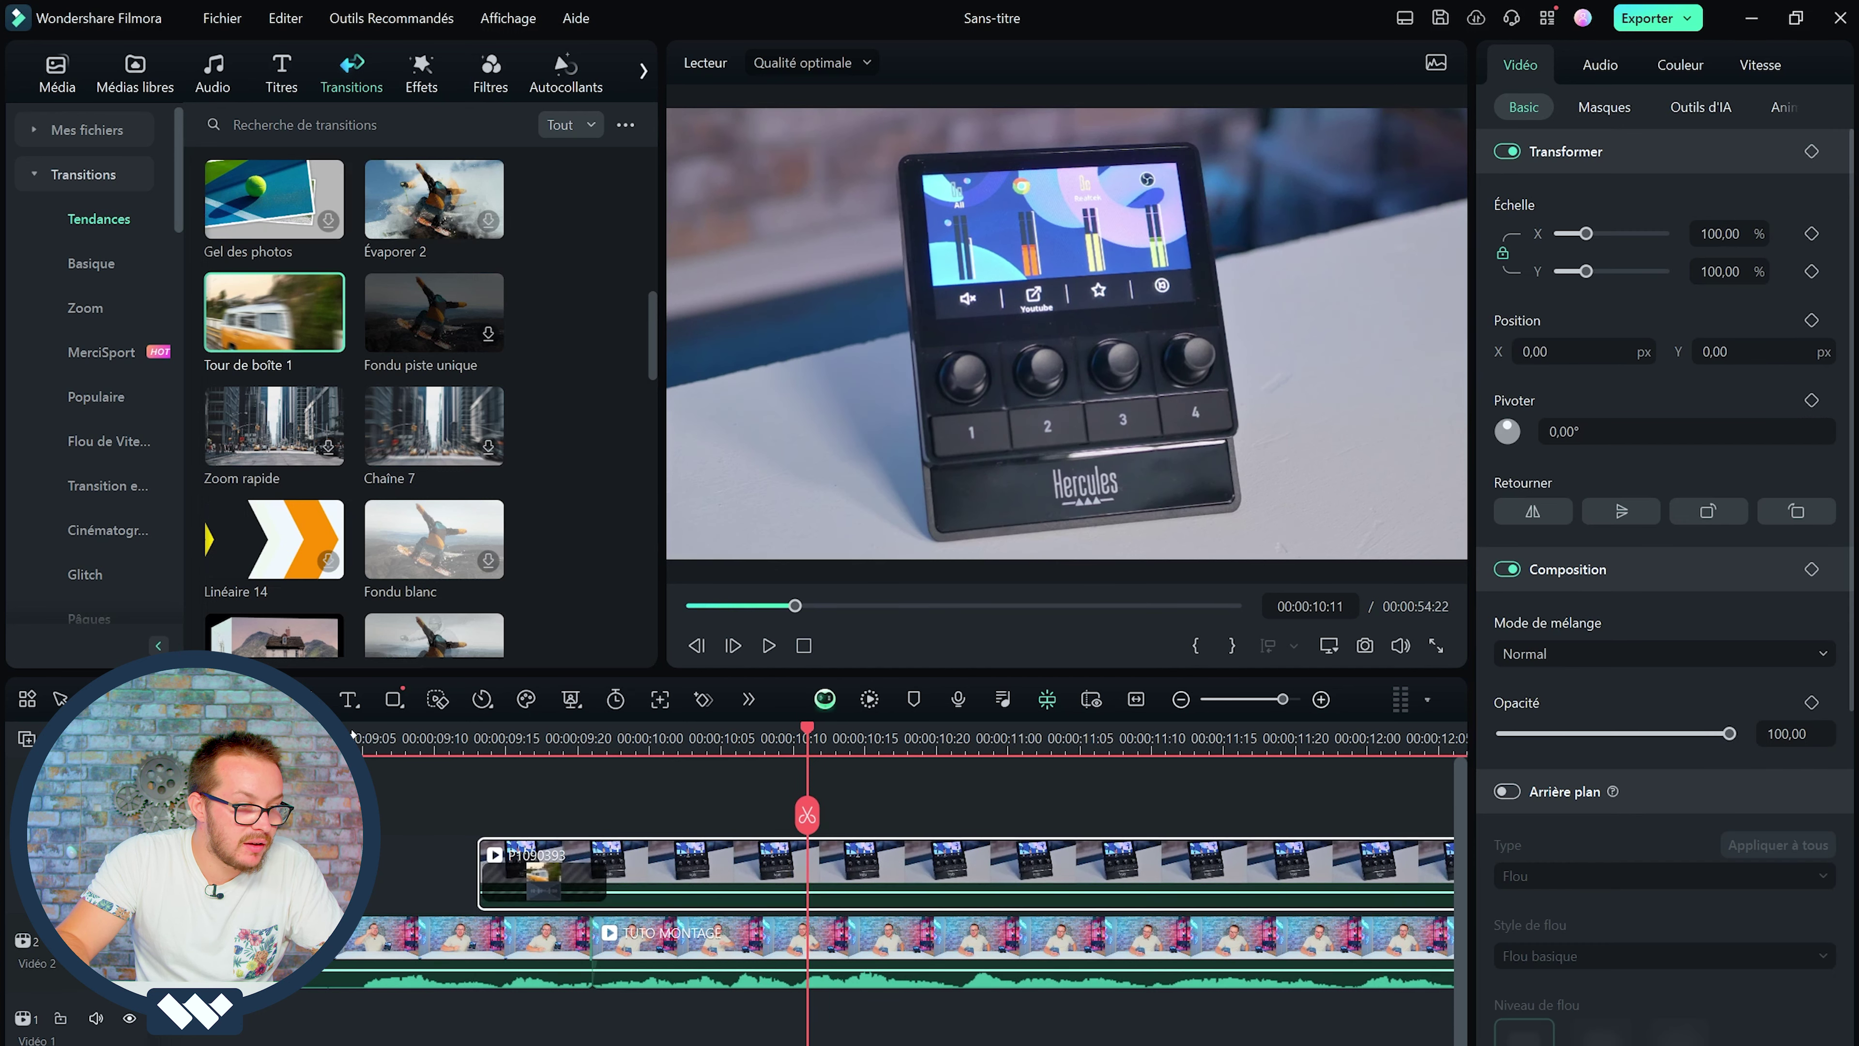
key(Left)
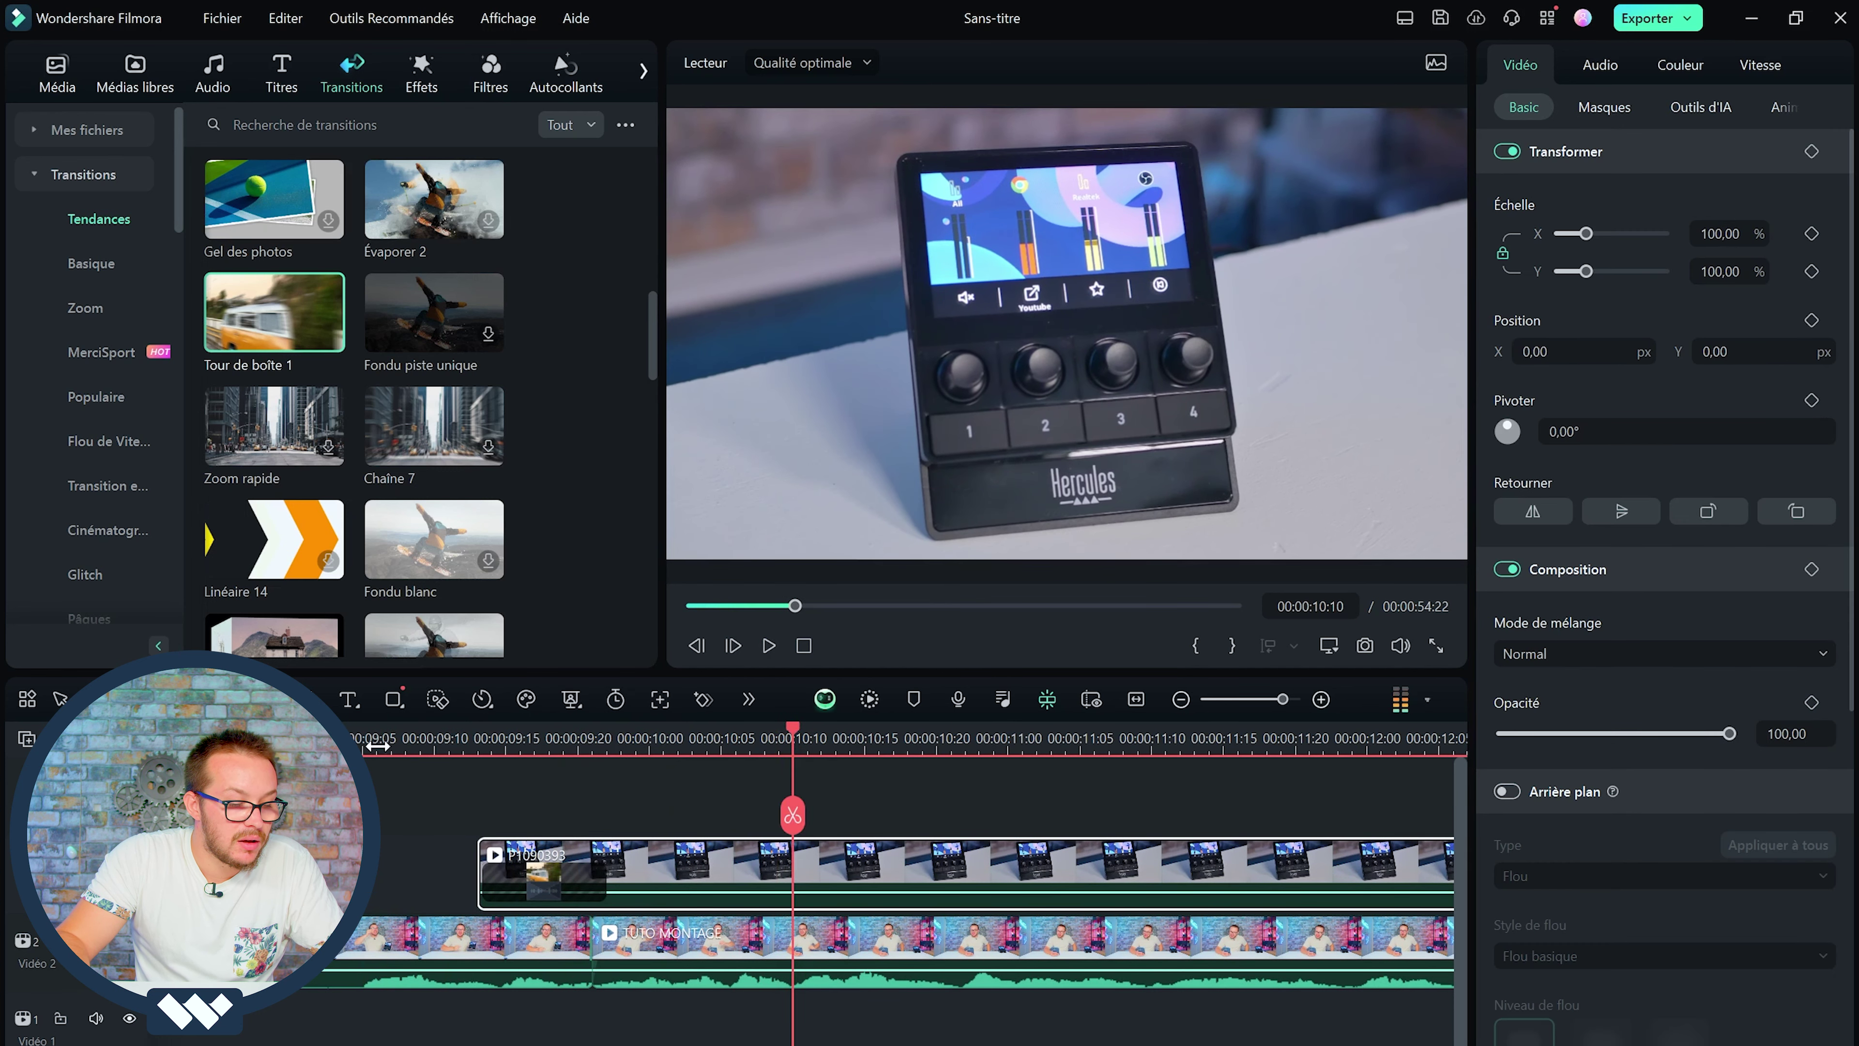
scroll(604, 828, left, 10)
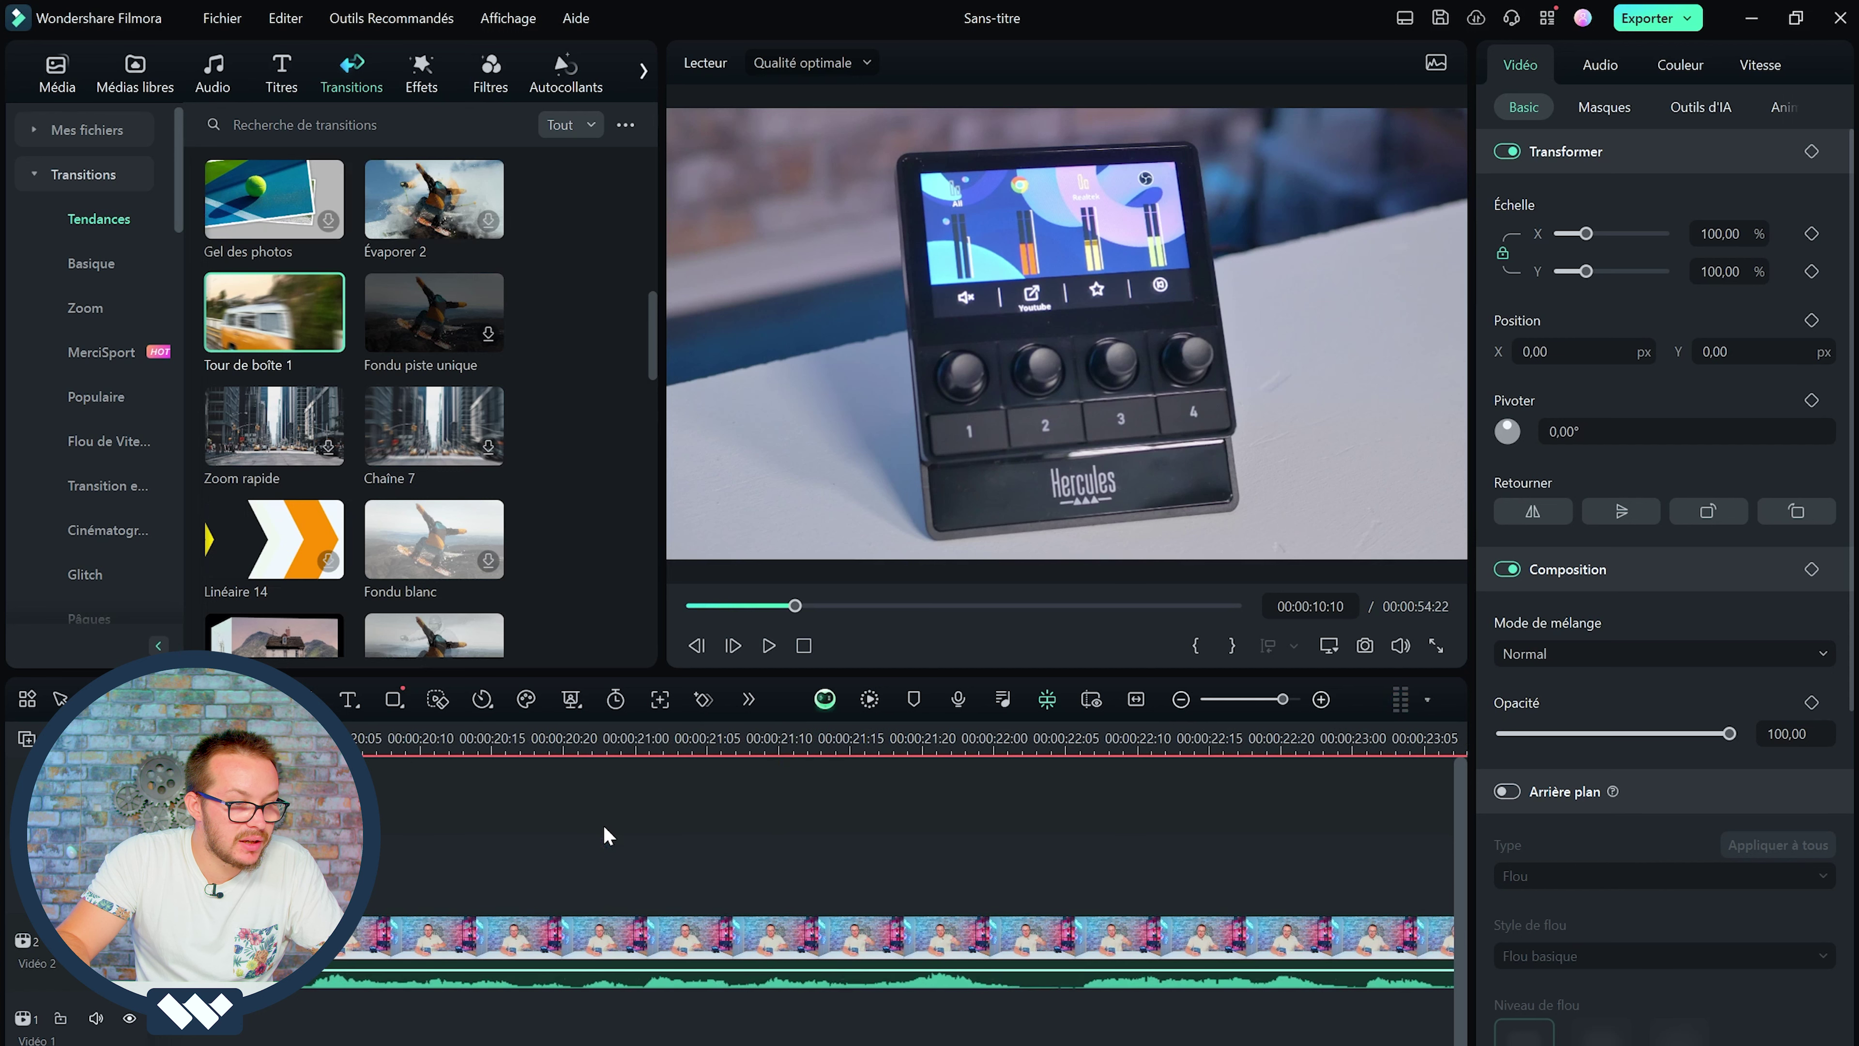
ctrl+scroll(604, 824, down, 3)
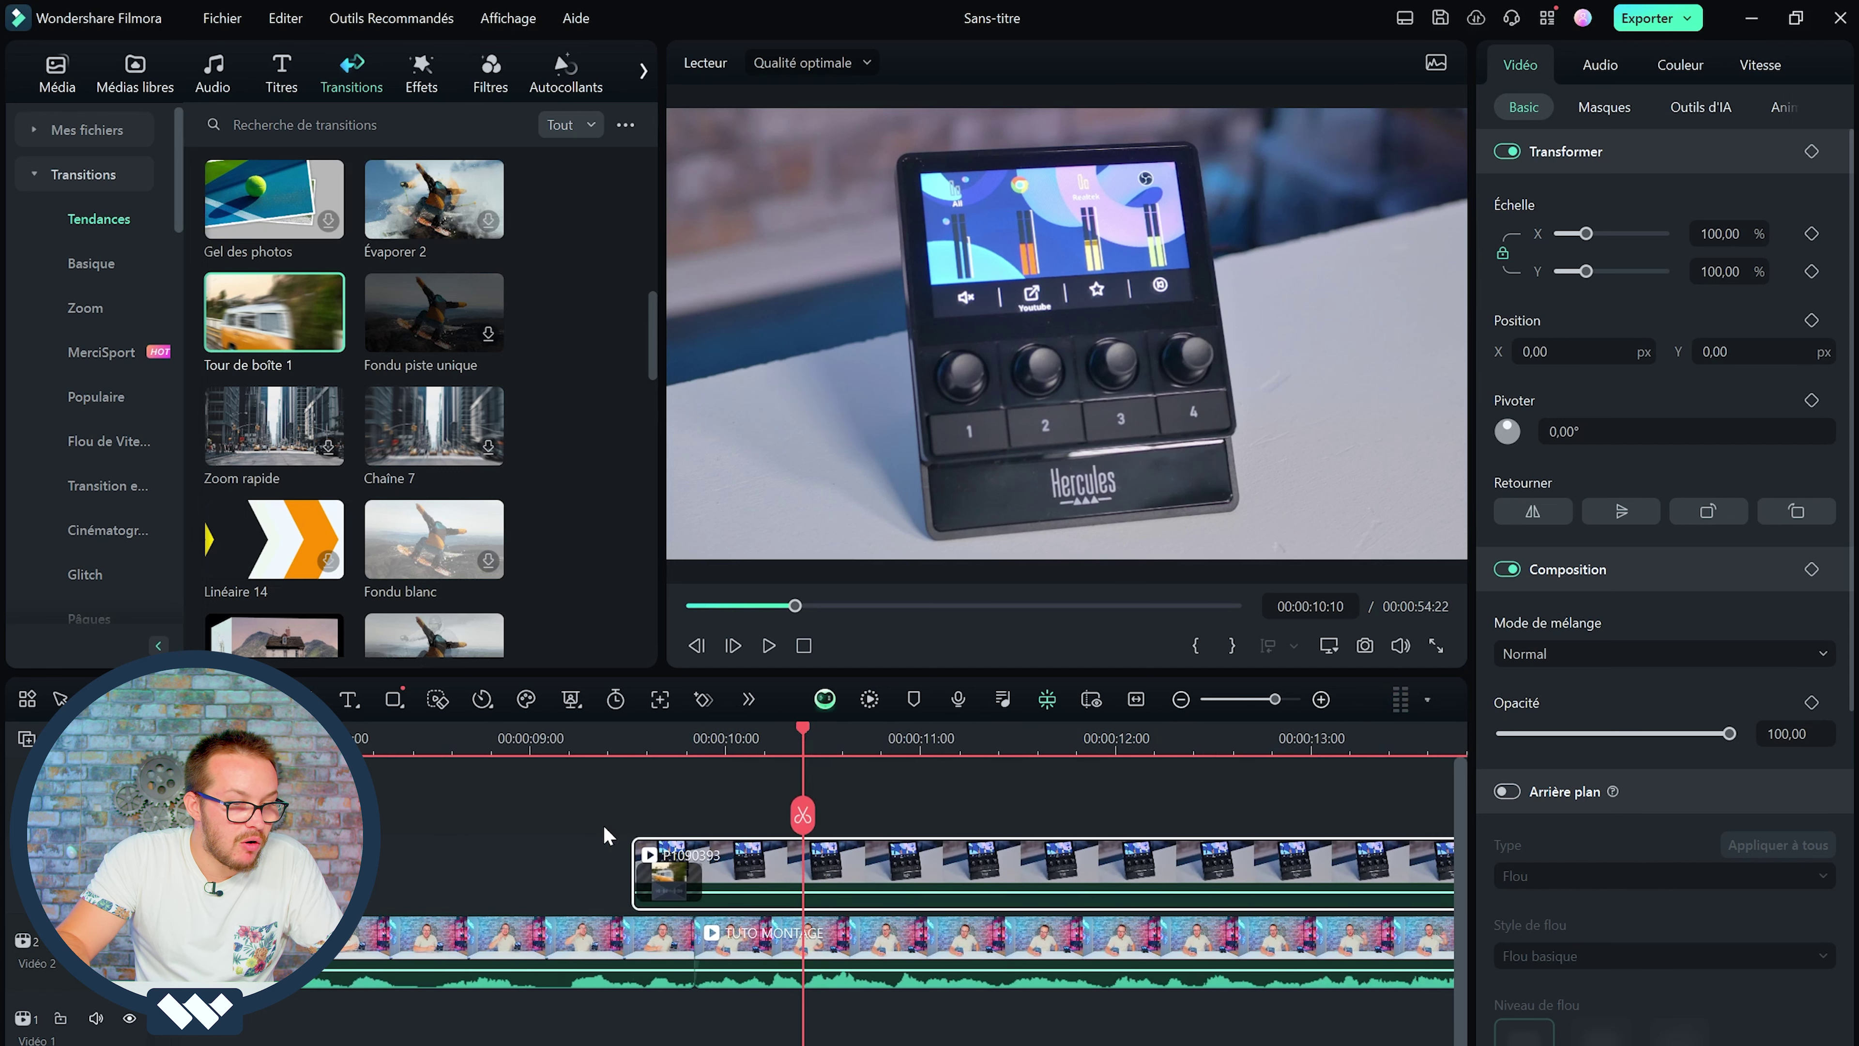
scroll(646, 817, down, 1)
scroll(662, 819, up, 1)
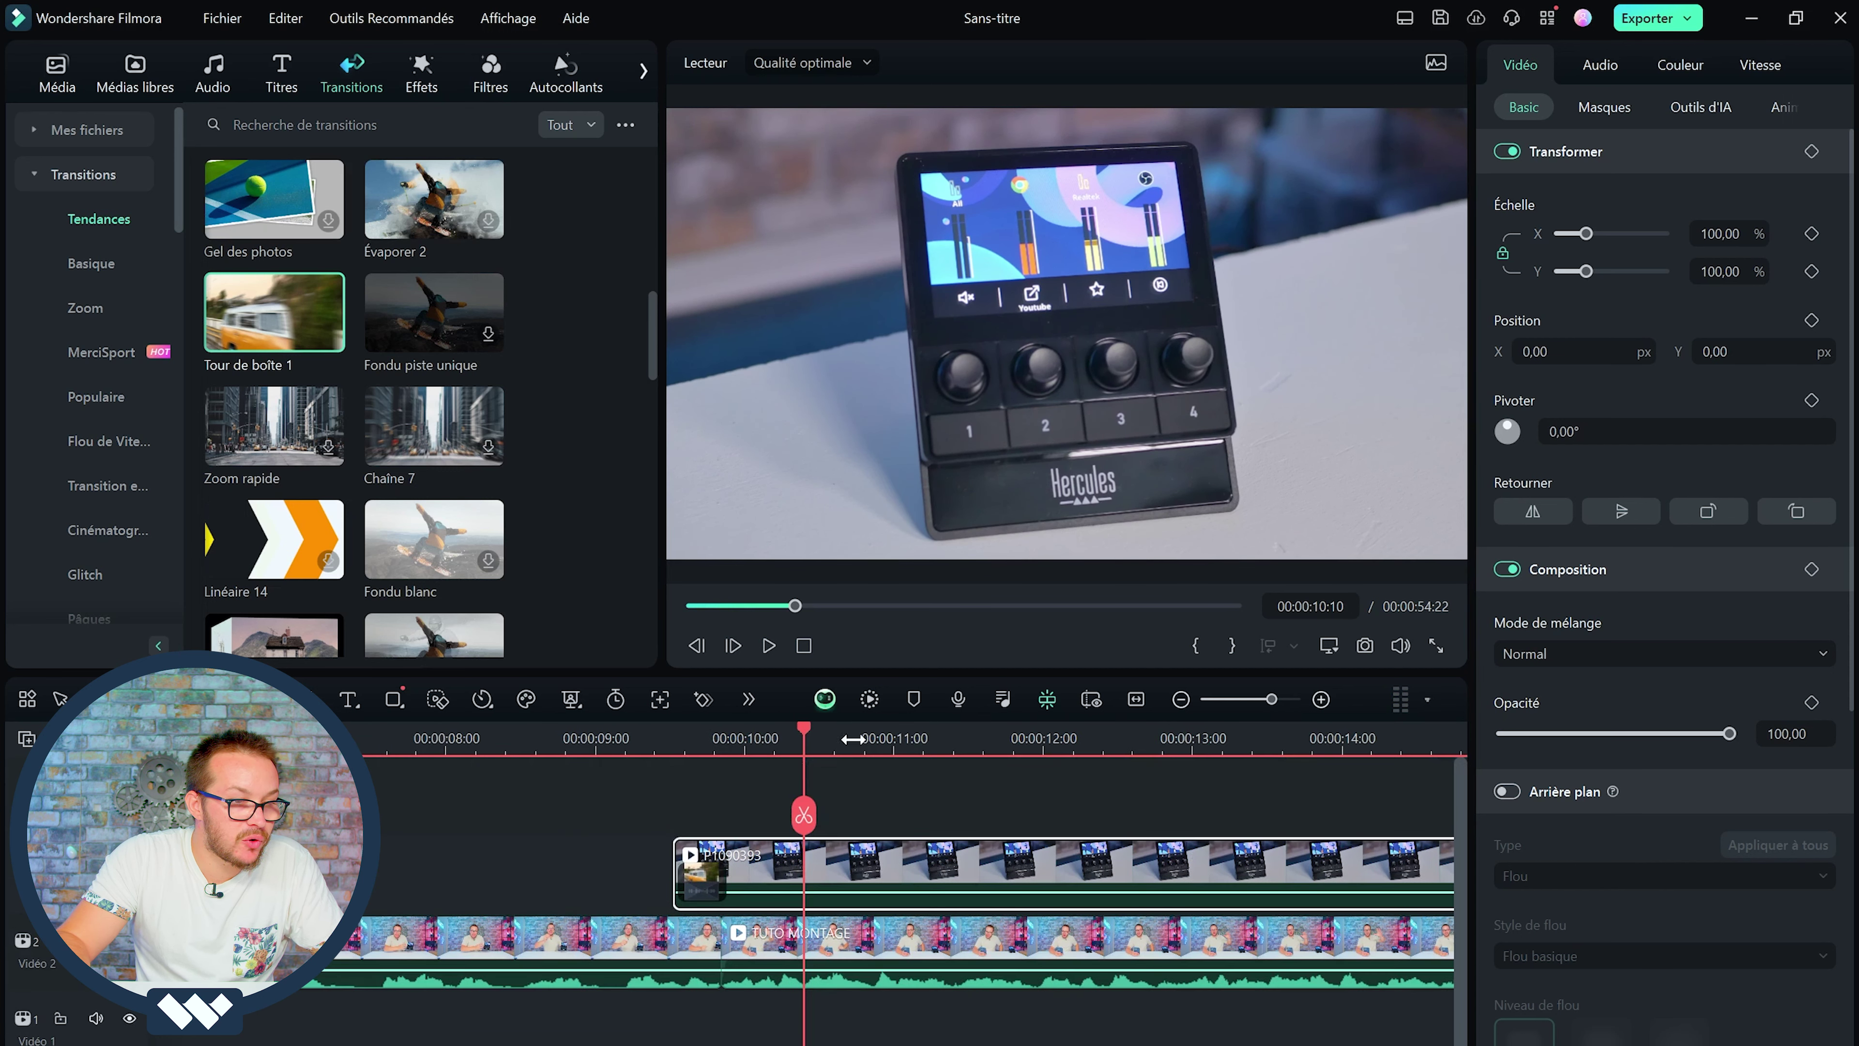
ctrl+scroll(816, 730, up, 4)
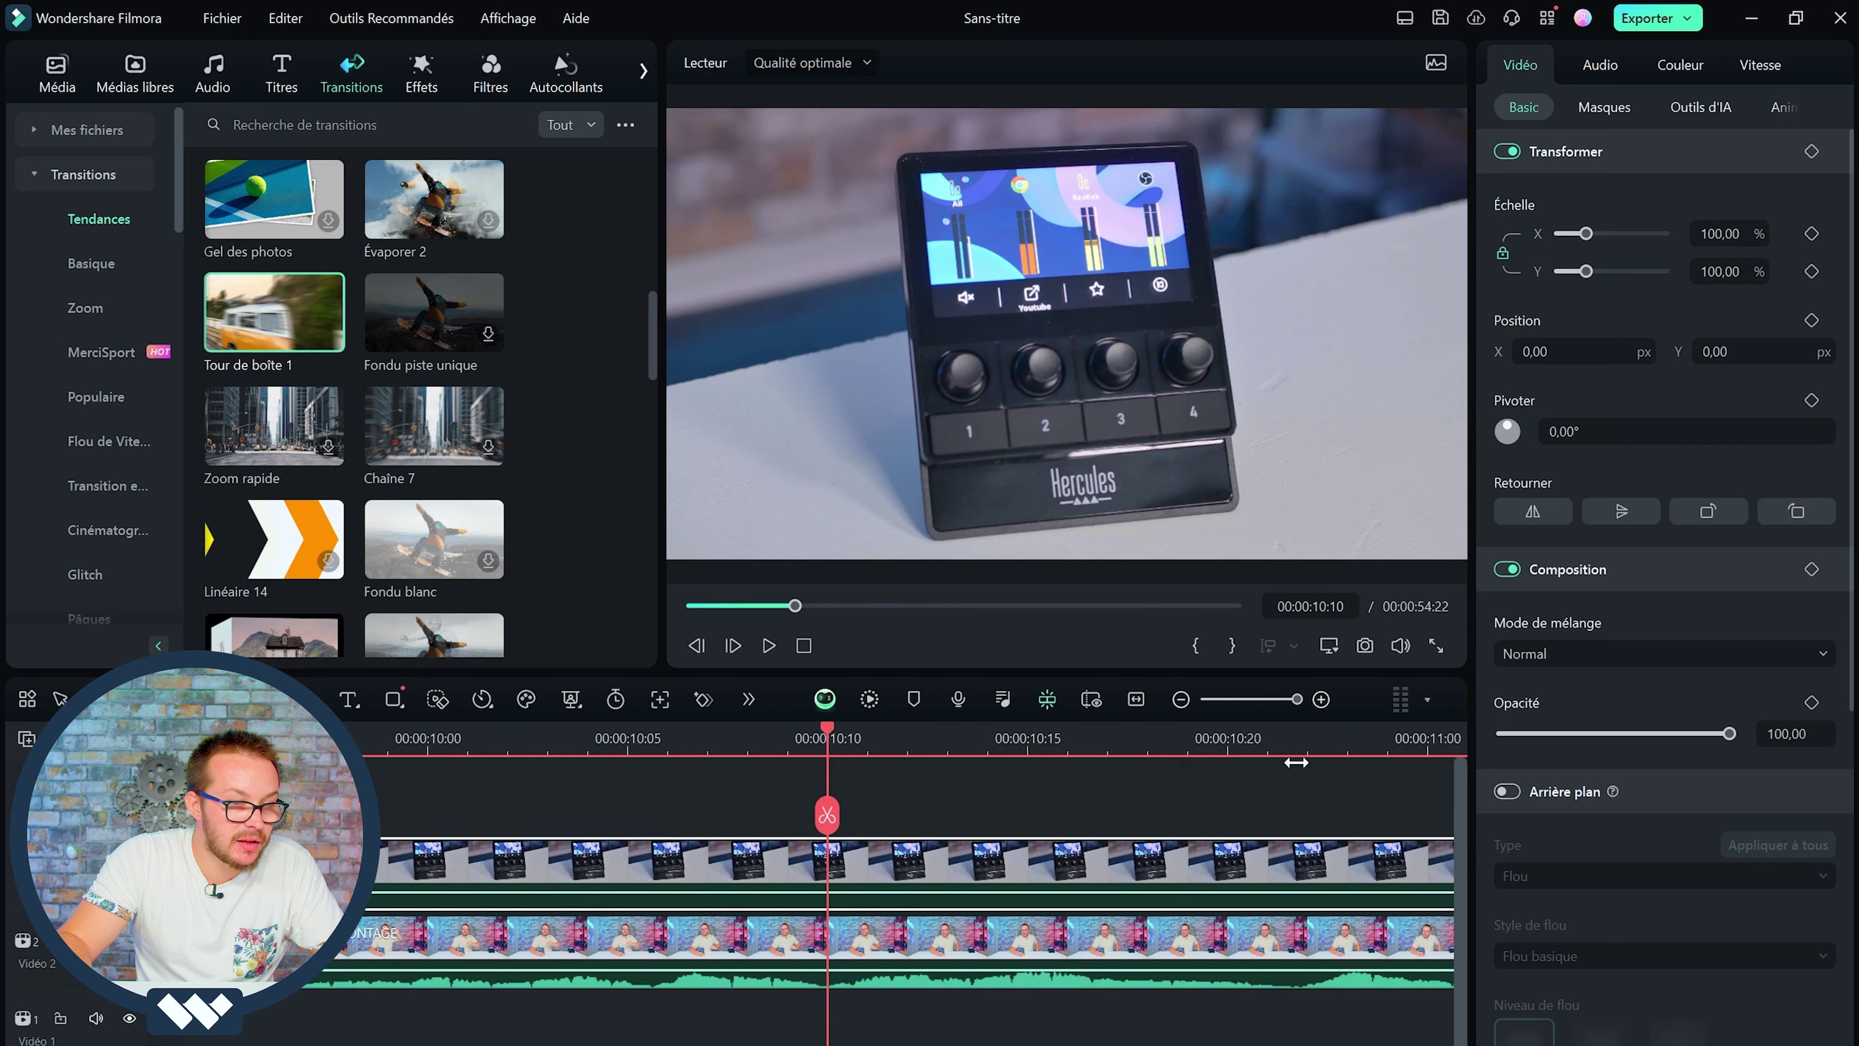
drag(830, 736, 1610, 783)
ctrl+scroll(986, 844, down, 5)
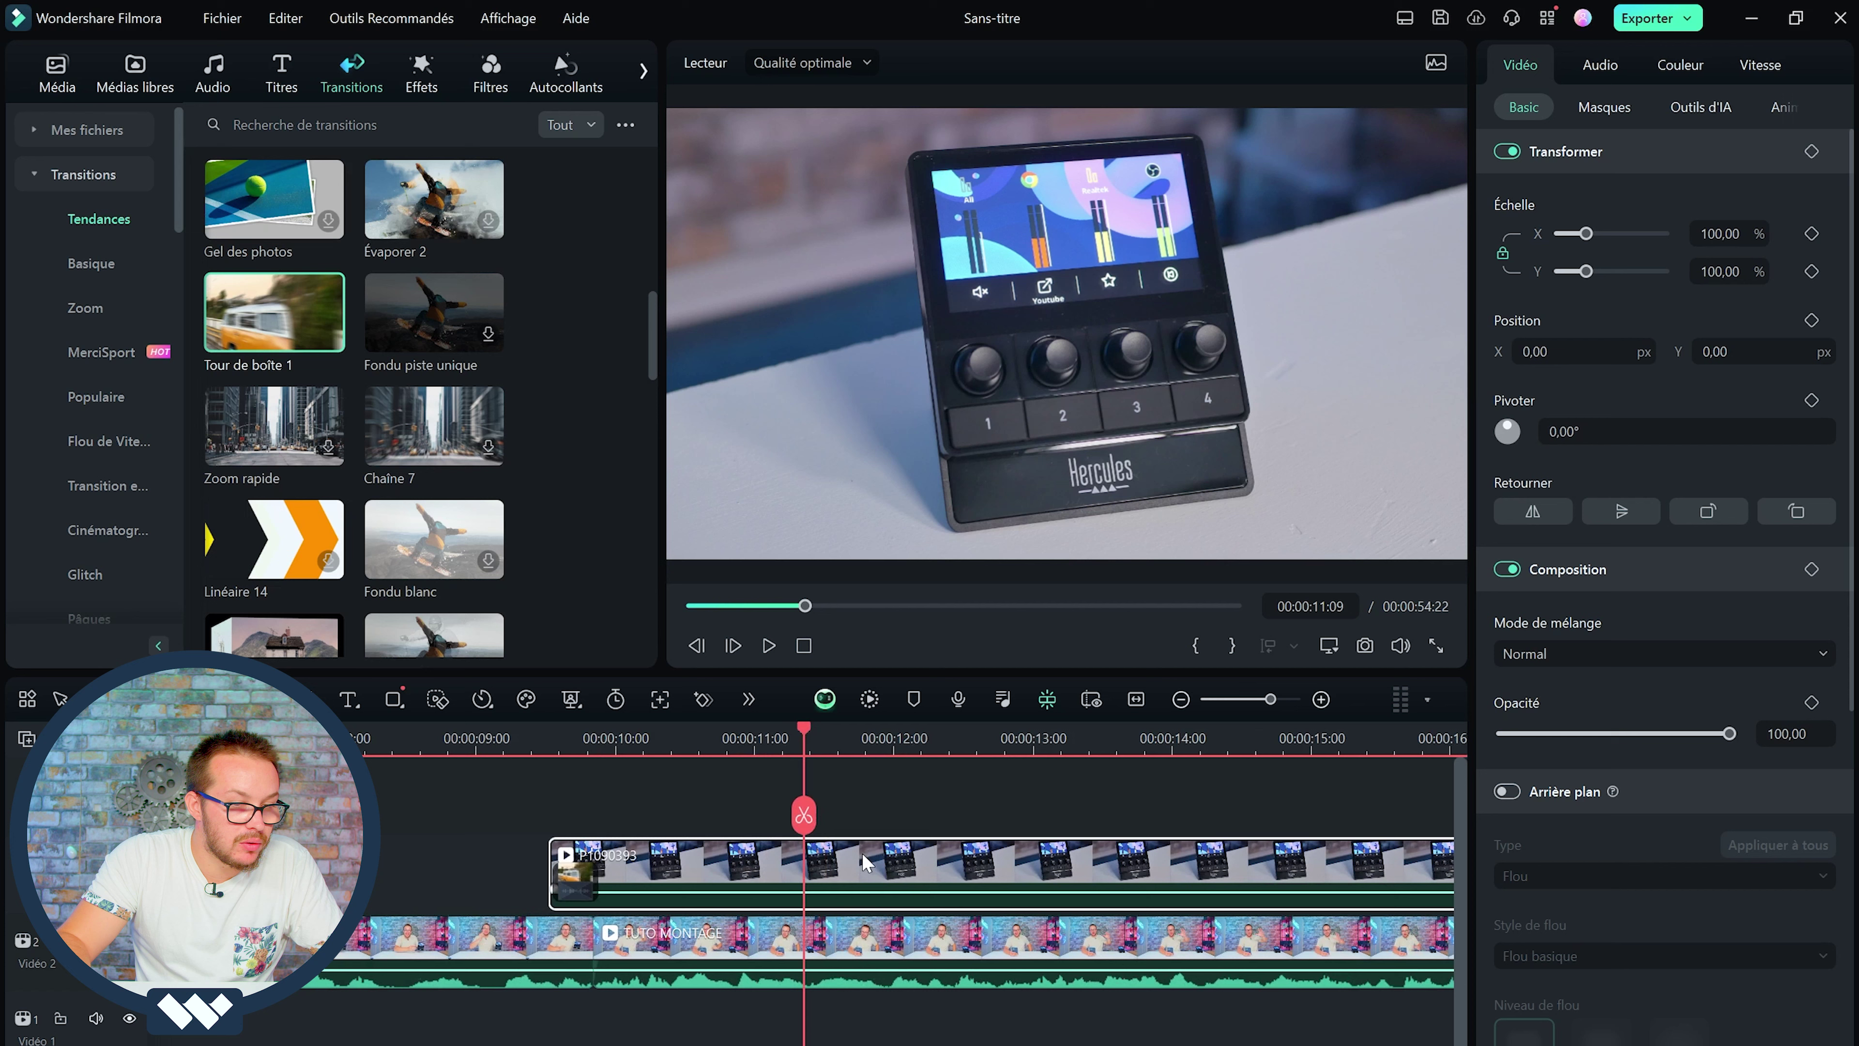
- Extend the end of the P1090393 clip past the second TUTO MONTAGE clip to about 00:00:18:19
click(1228, 731)
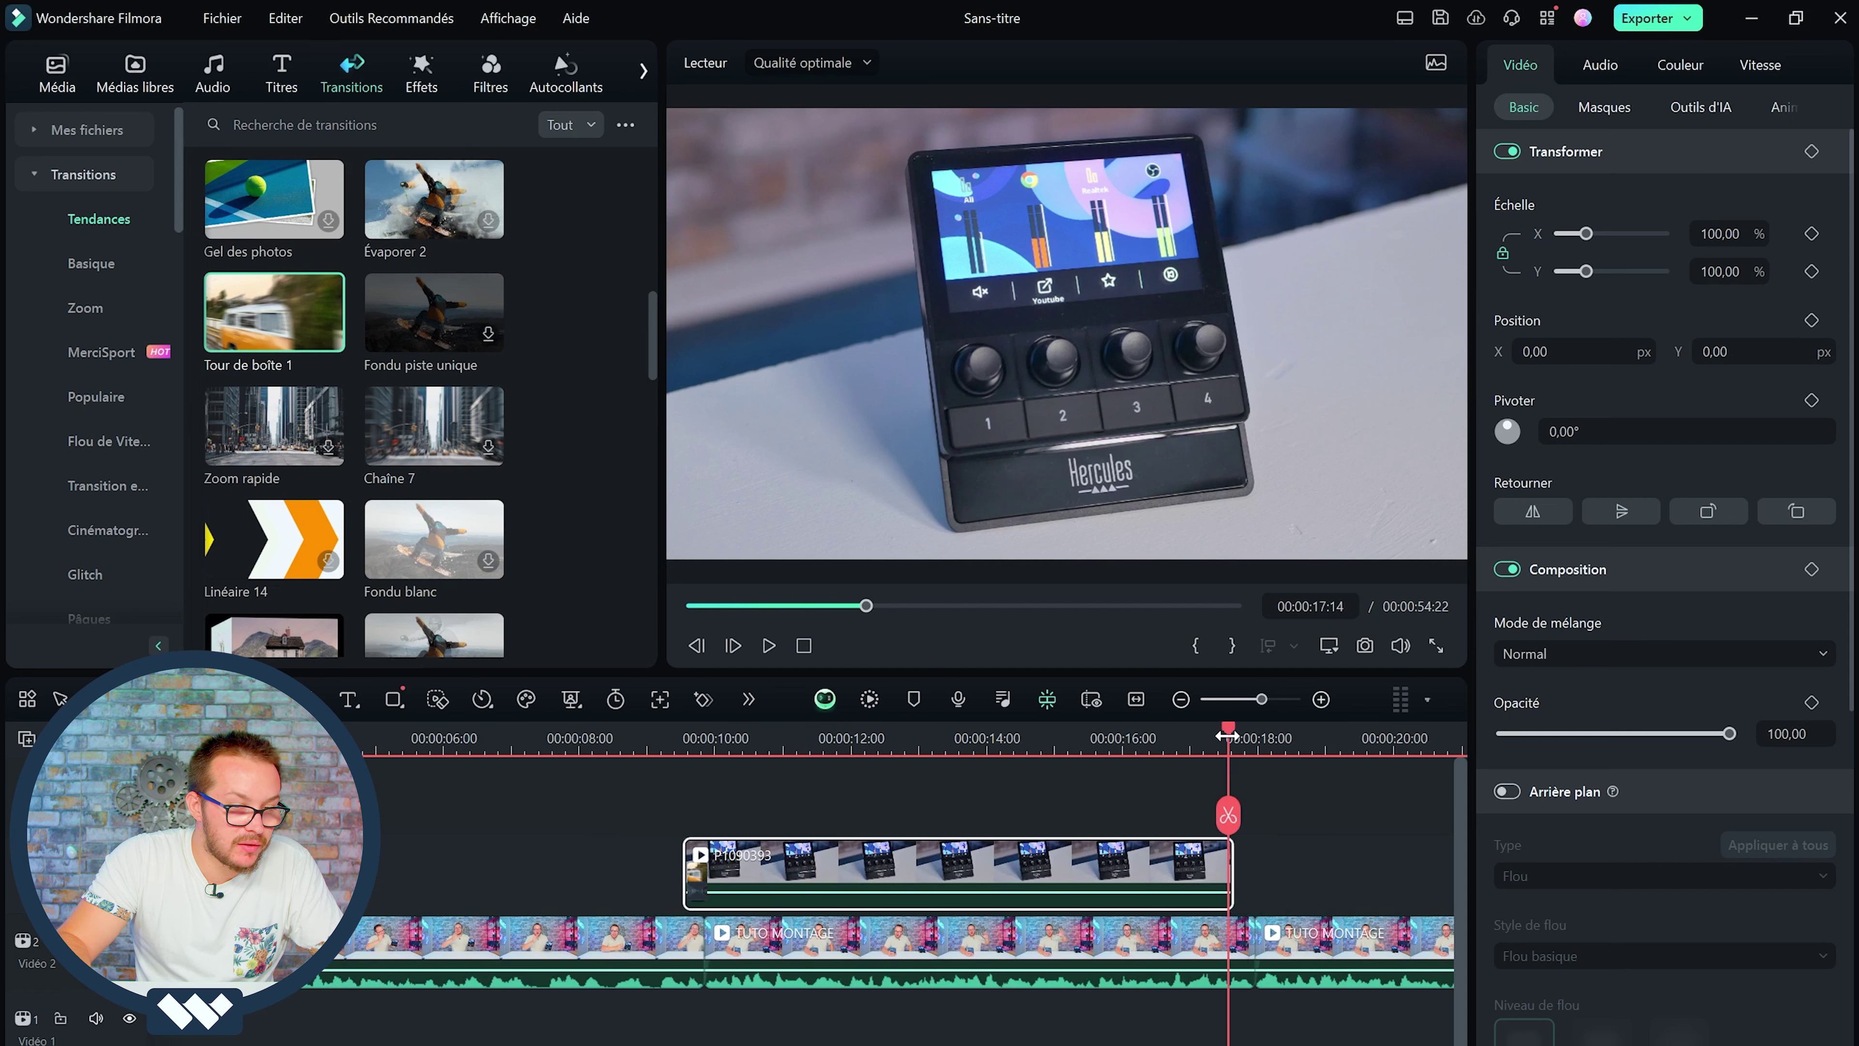
ctrl+scroll(844, 875, up, 3)
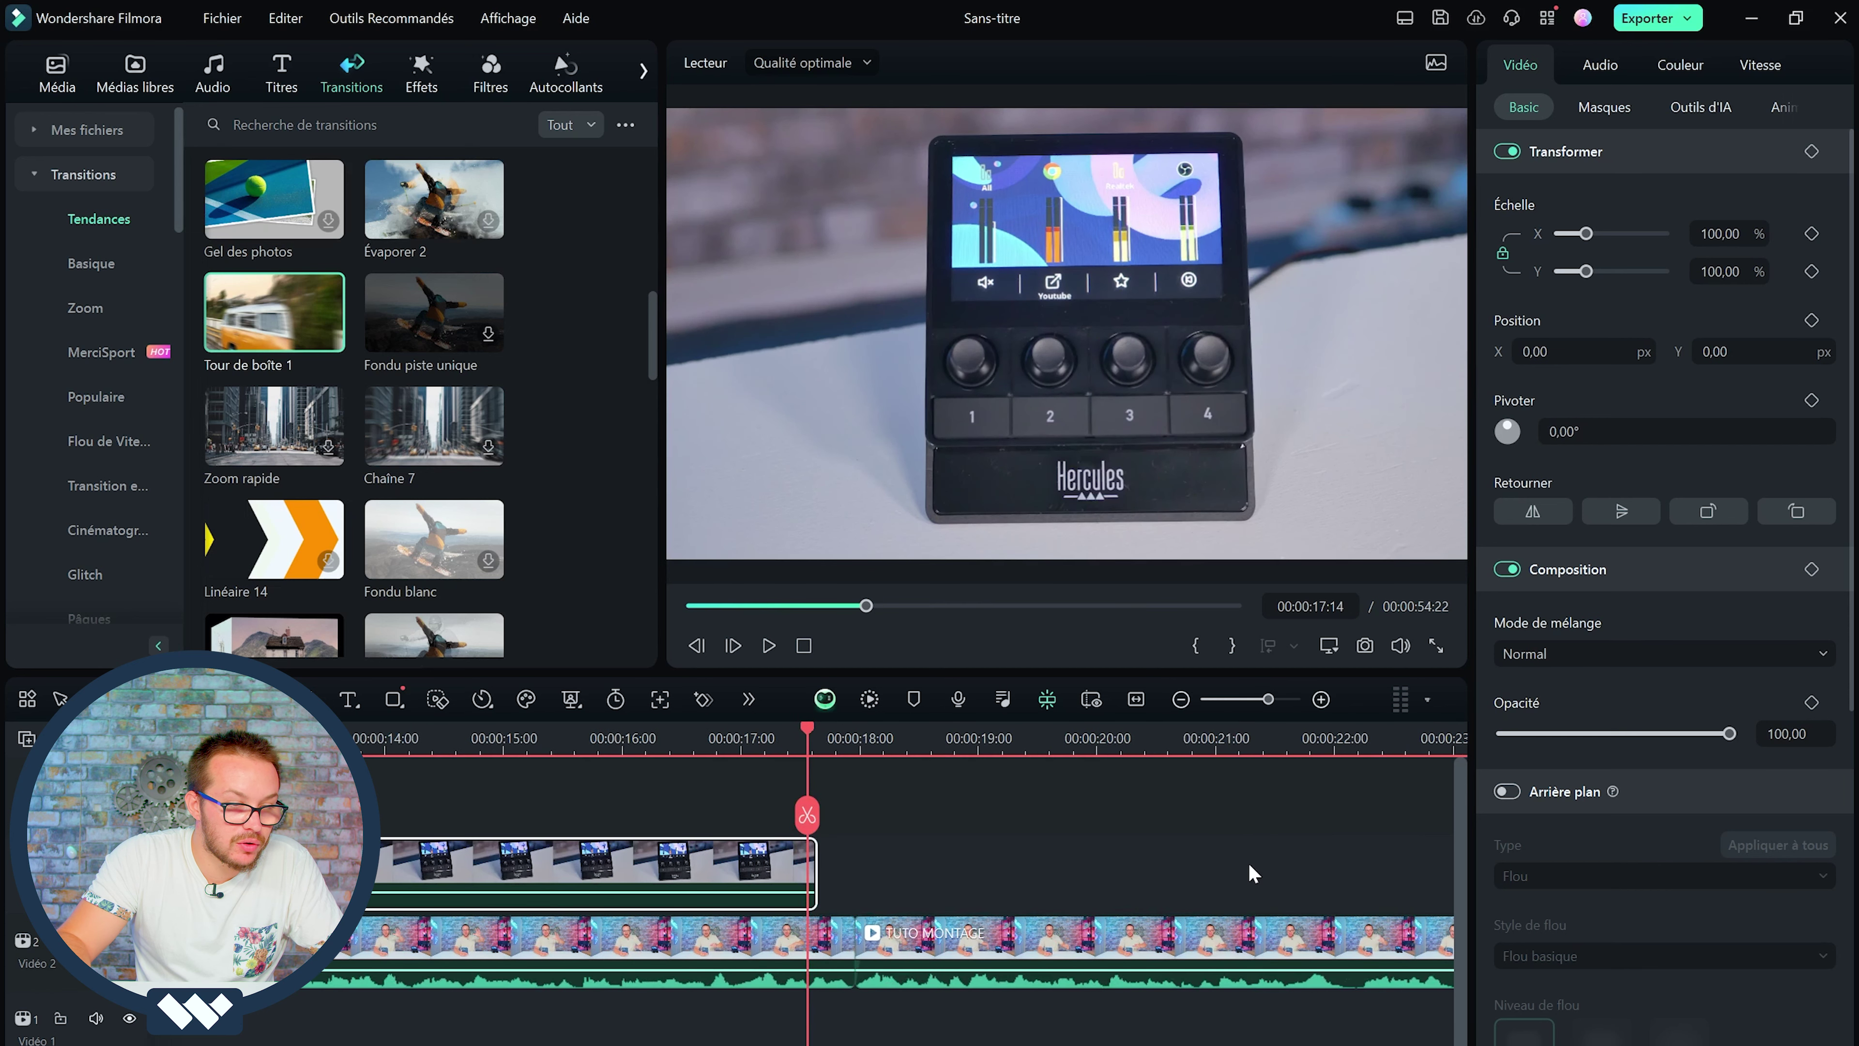
click(832, 872)
click(817, 867)
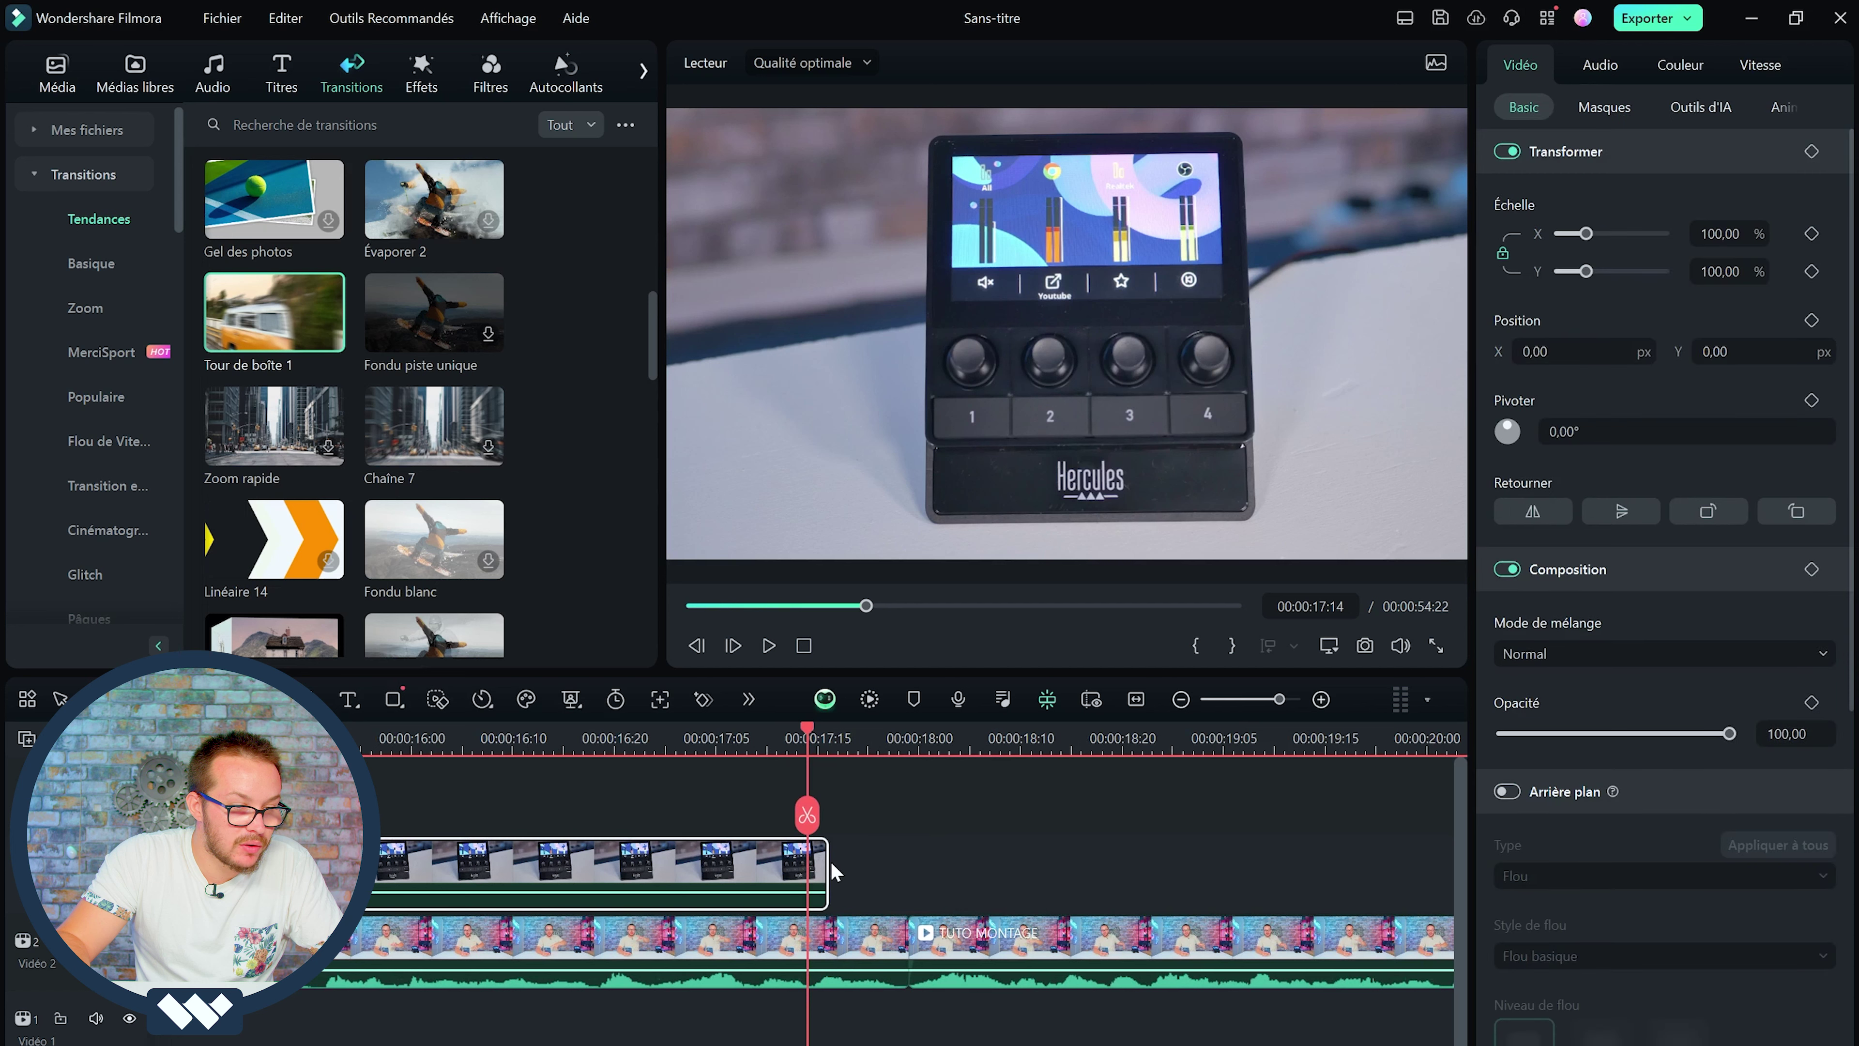
drag(828, 873, 1110, 873)
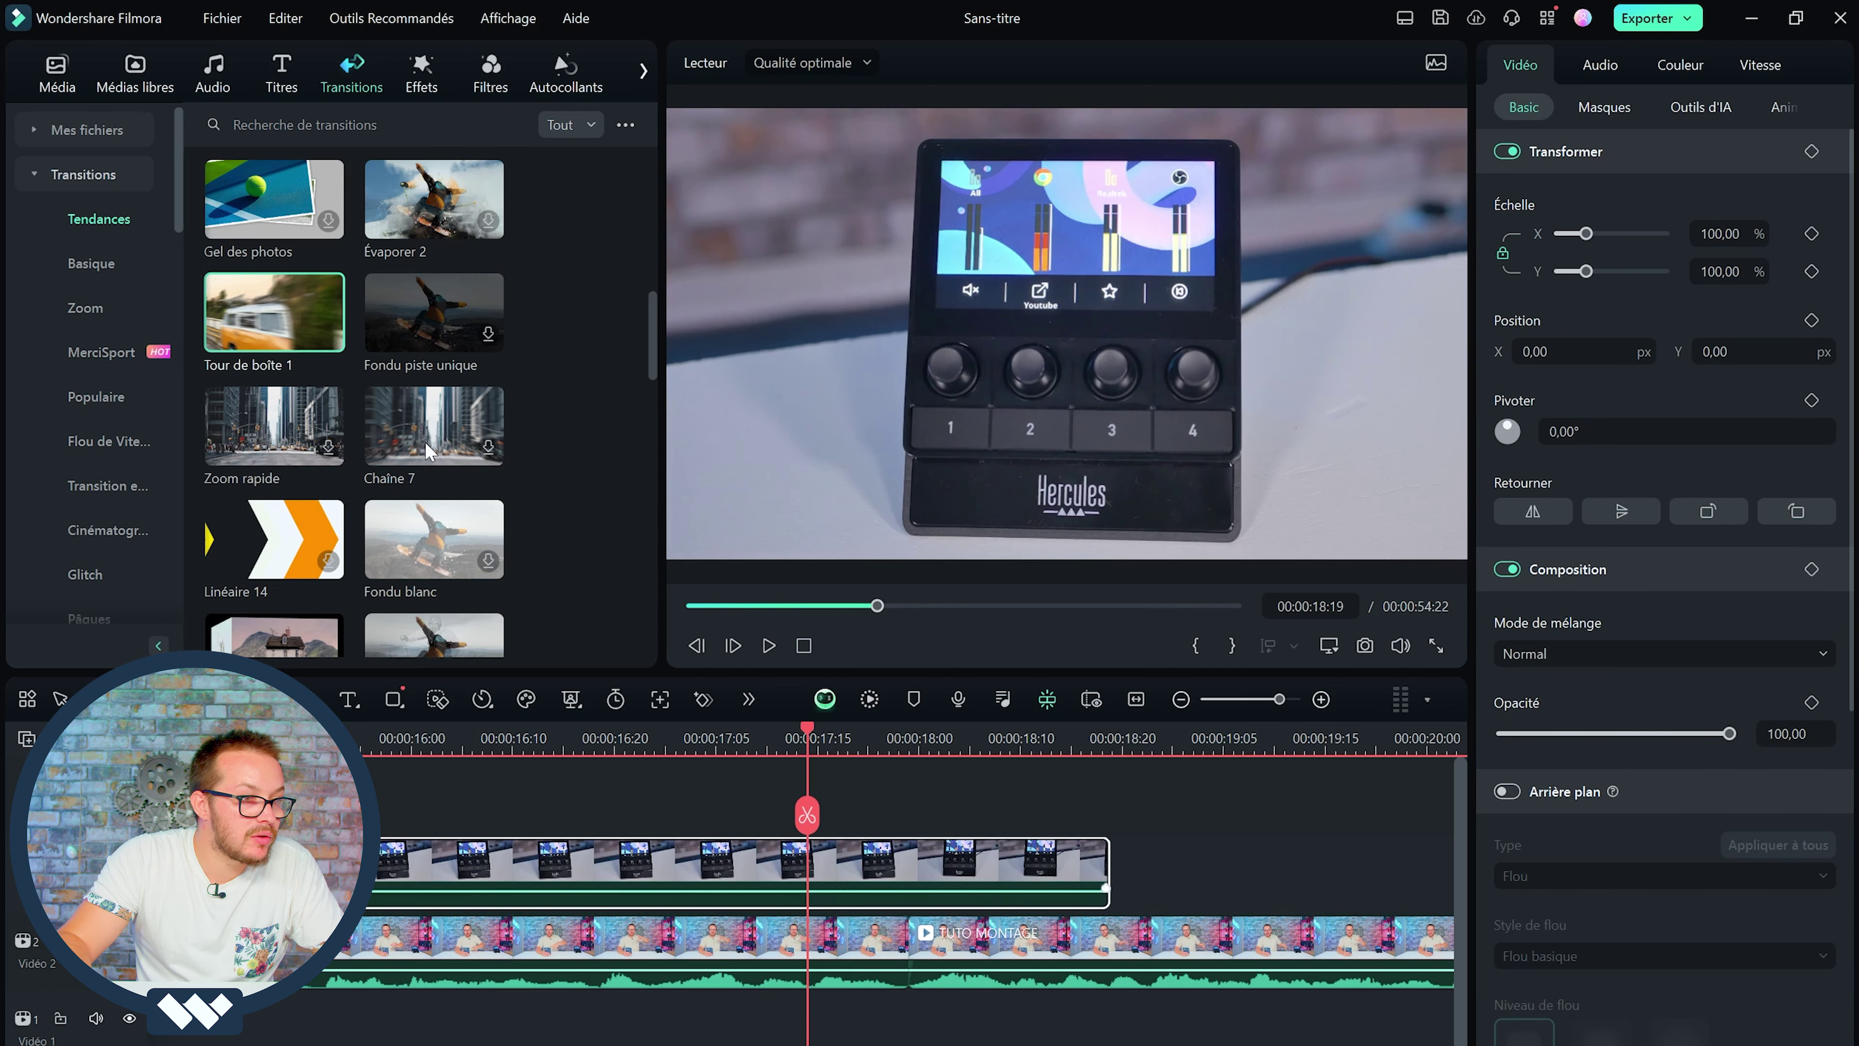
- Add the Tour de boîte 1 transition to the end of P1090393, extend the clip to about 00:00:19:19, and play it back
drag(257, 280, 1076, 871)
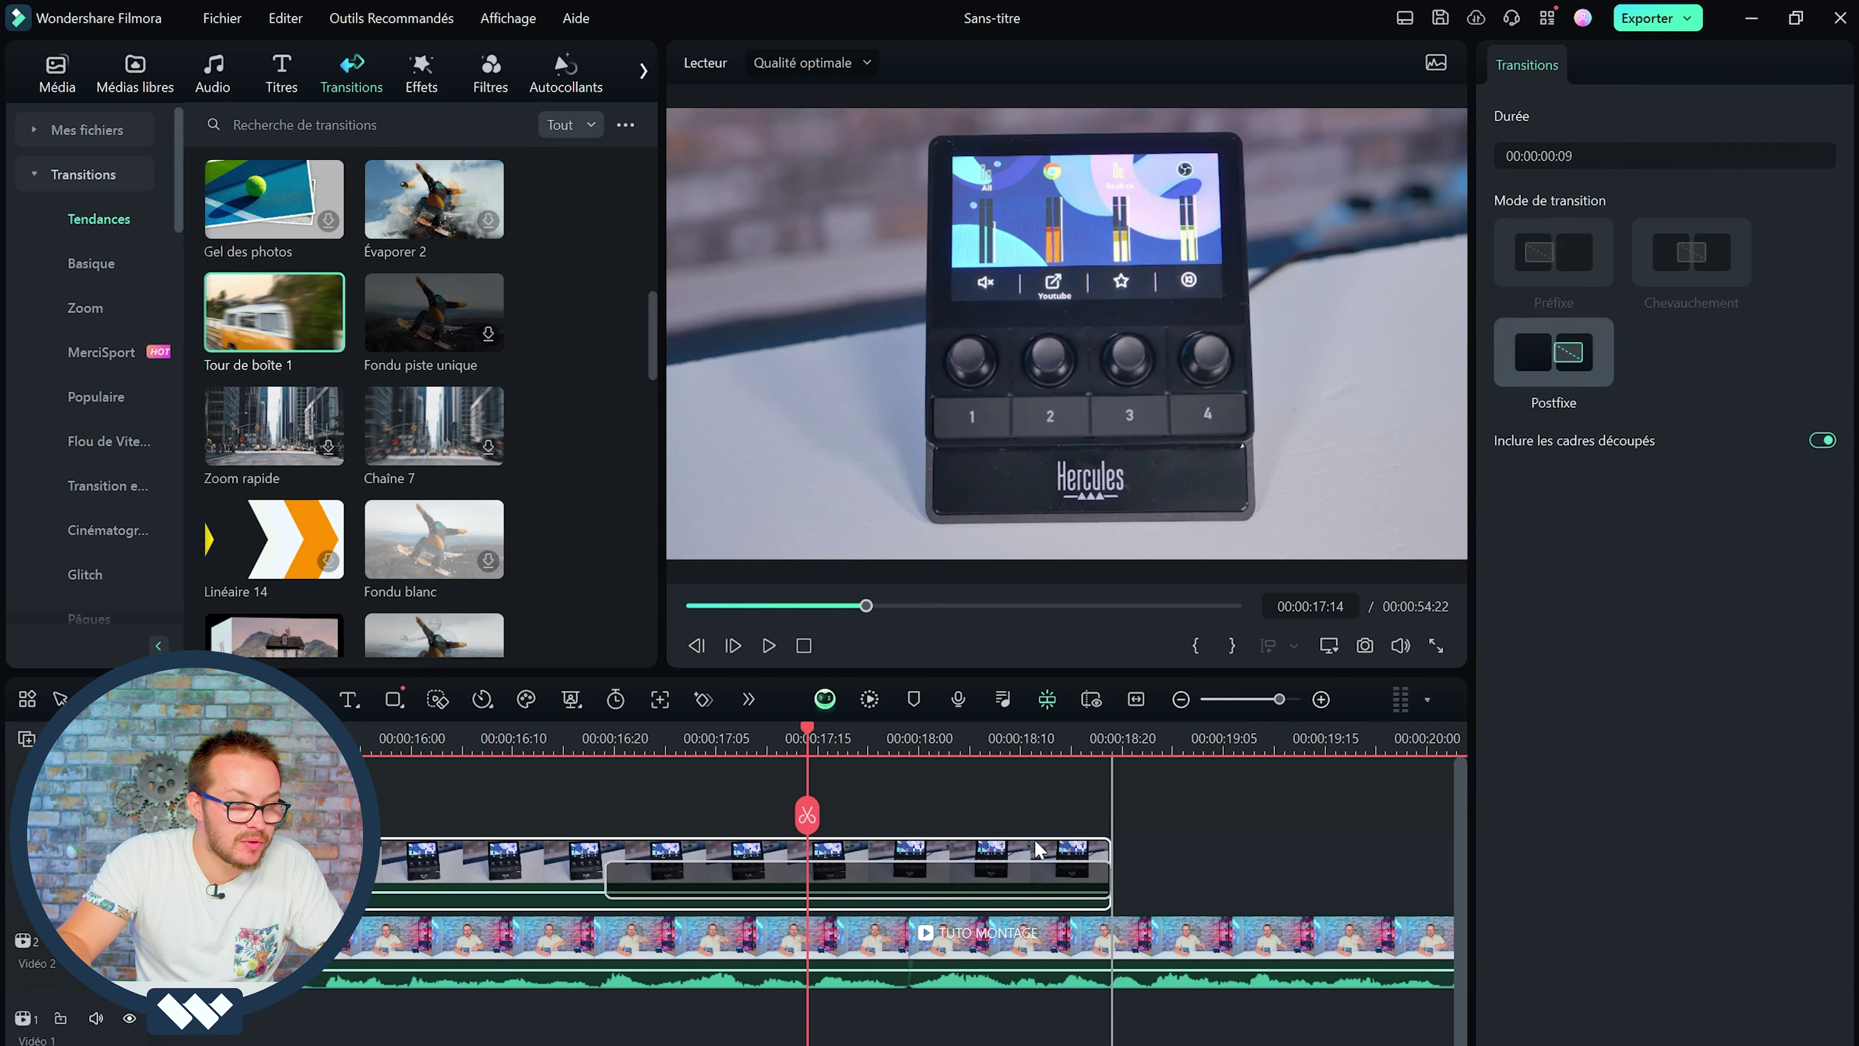
click(732, 853)
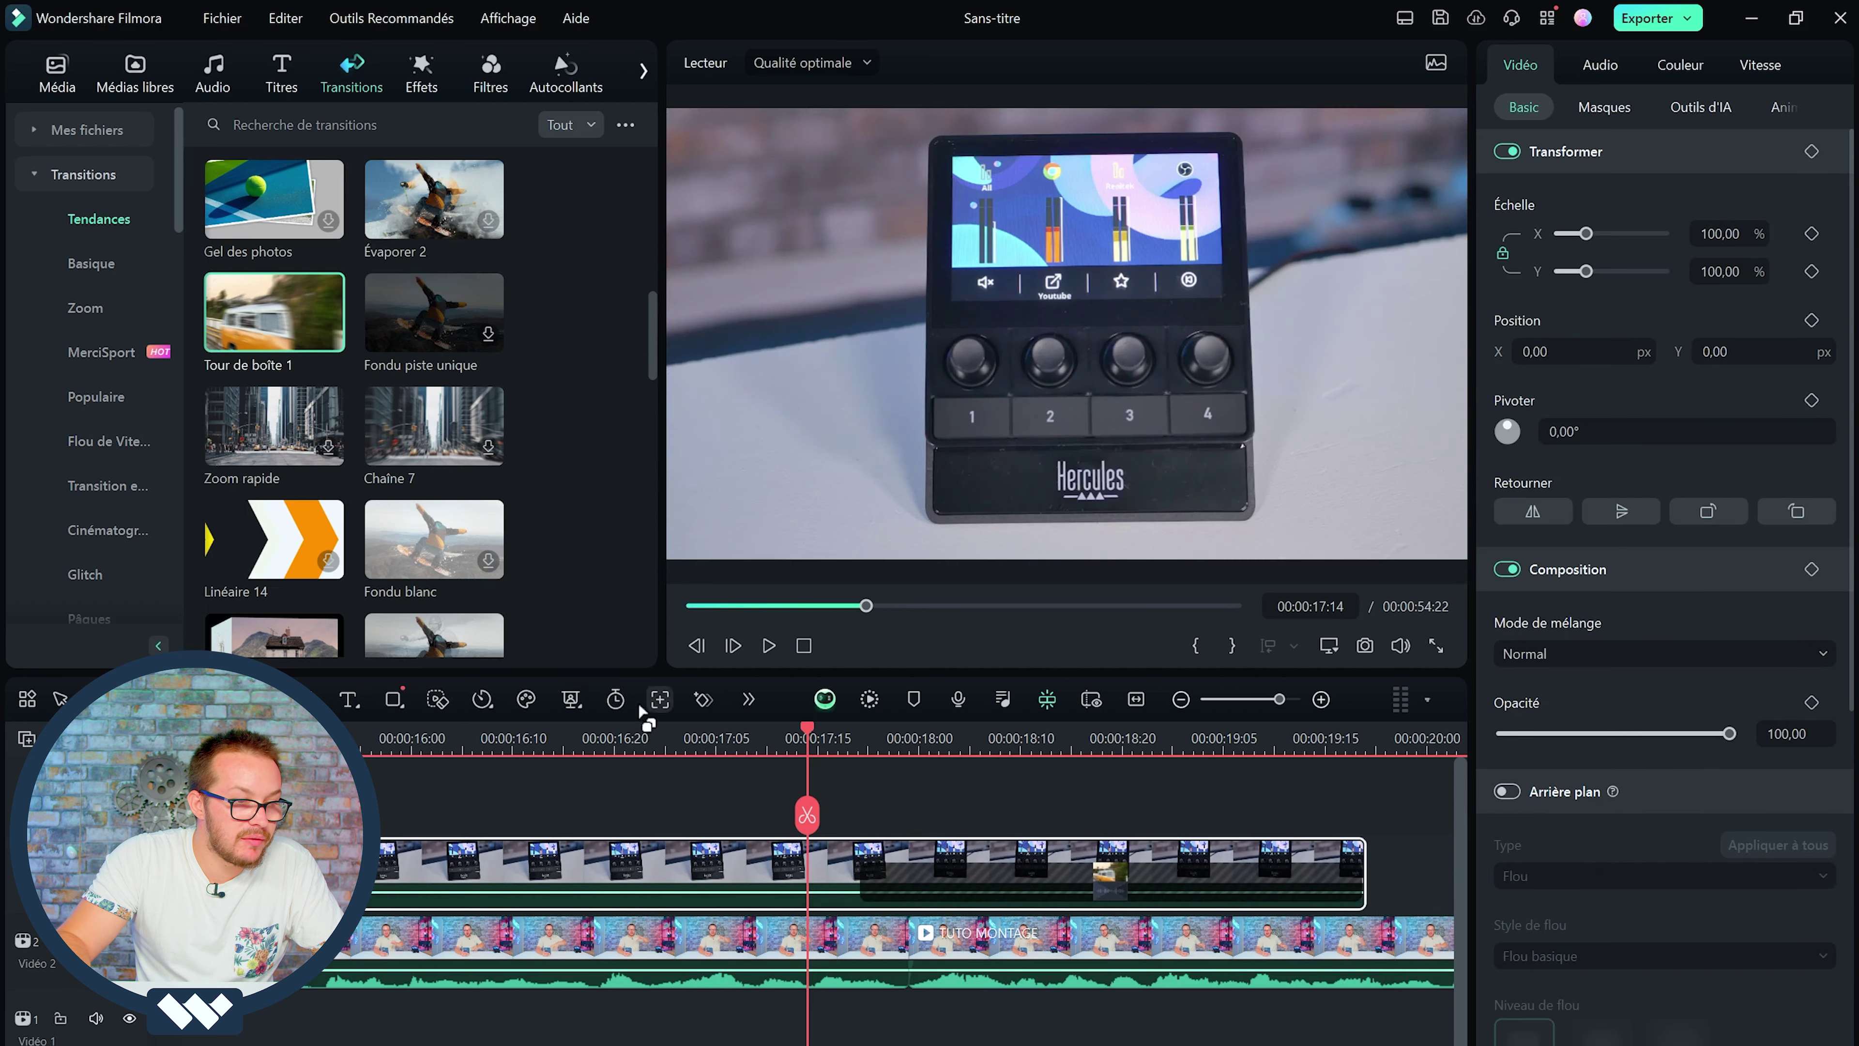
click(574, 739)
scroll(579, 796, down, 5)
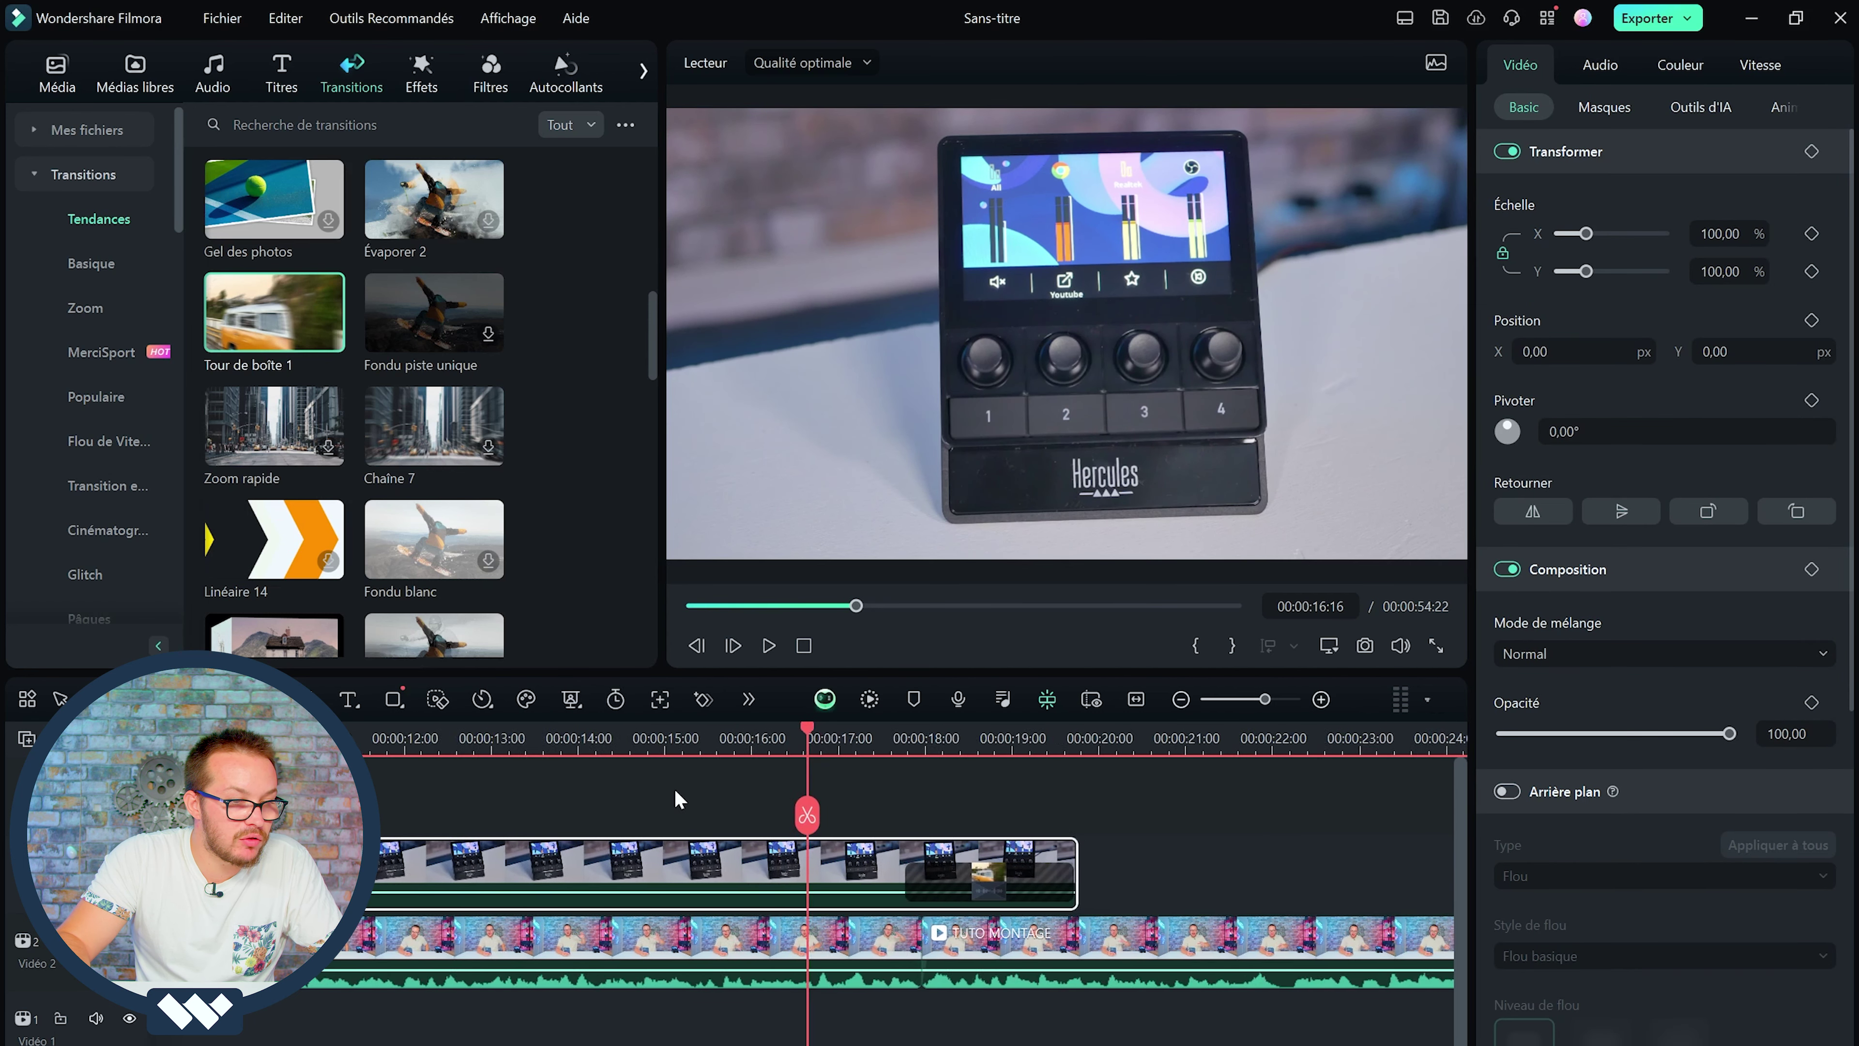
click(368, 741)
key(space)
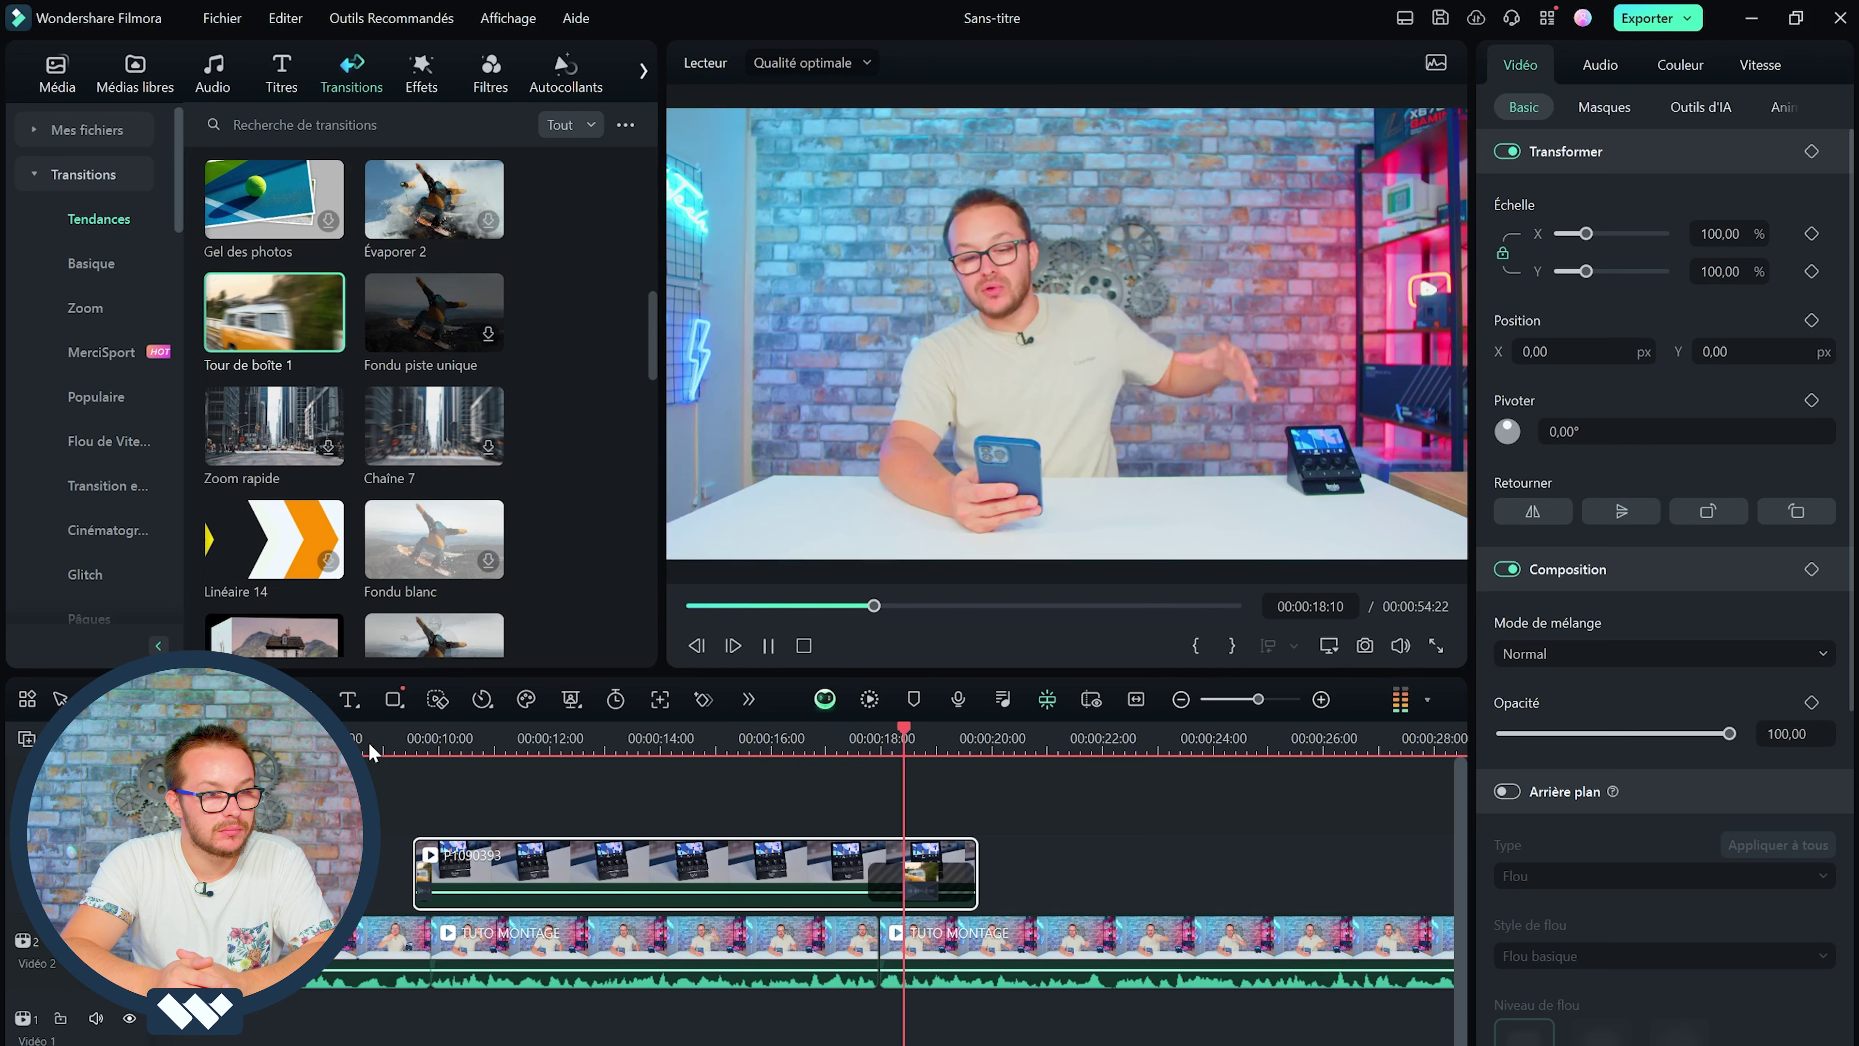
key(space)
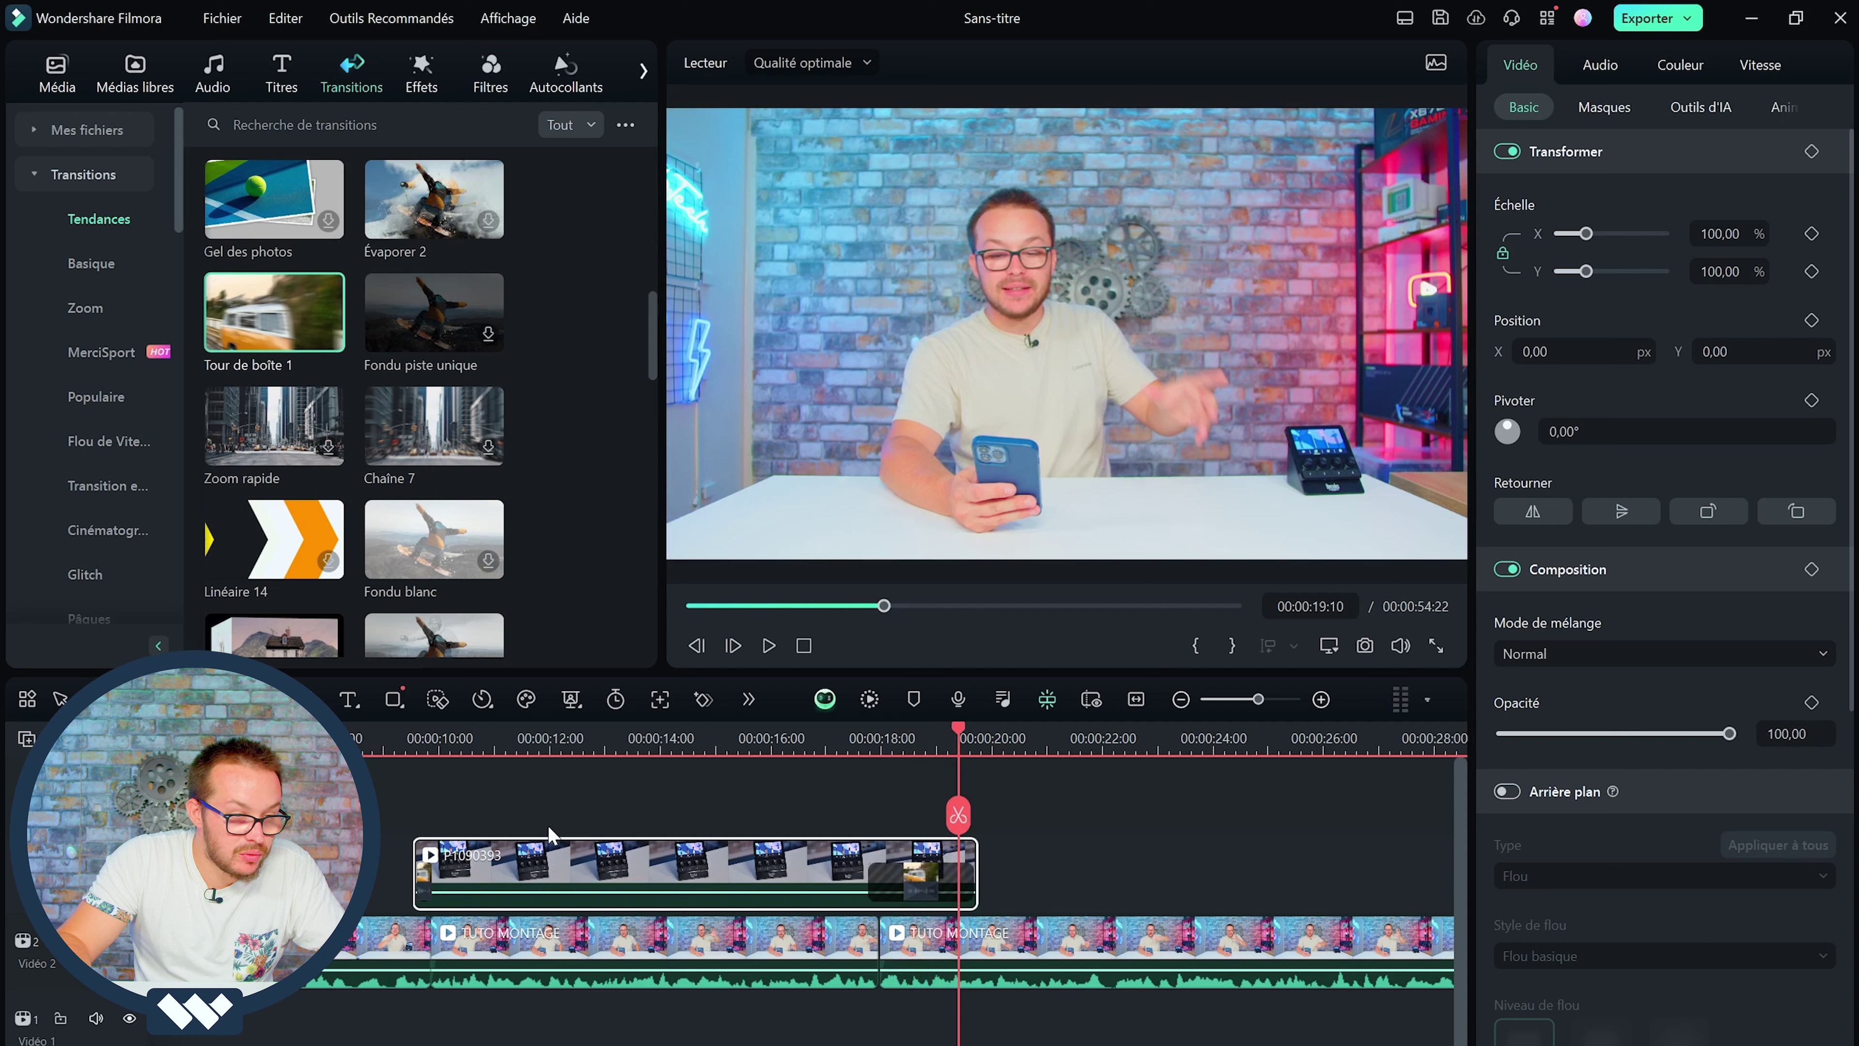
- Shorten the P1090393 clip's end transition, trim the clip's end to about 00:00:18:15, and play back the result
scroll(1049, 877, up, 3)
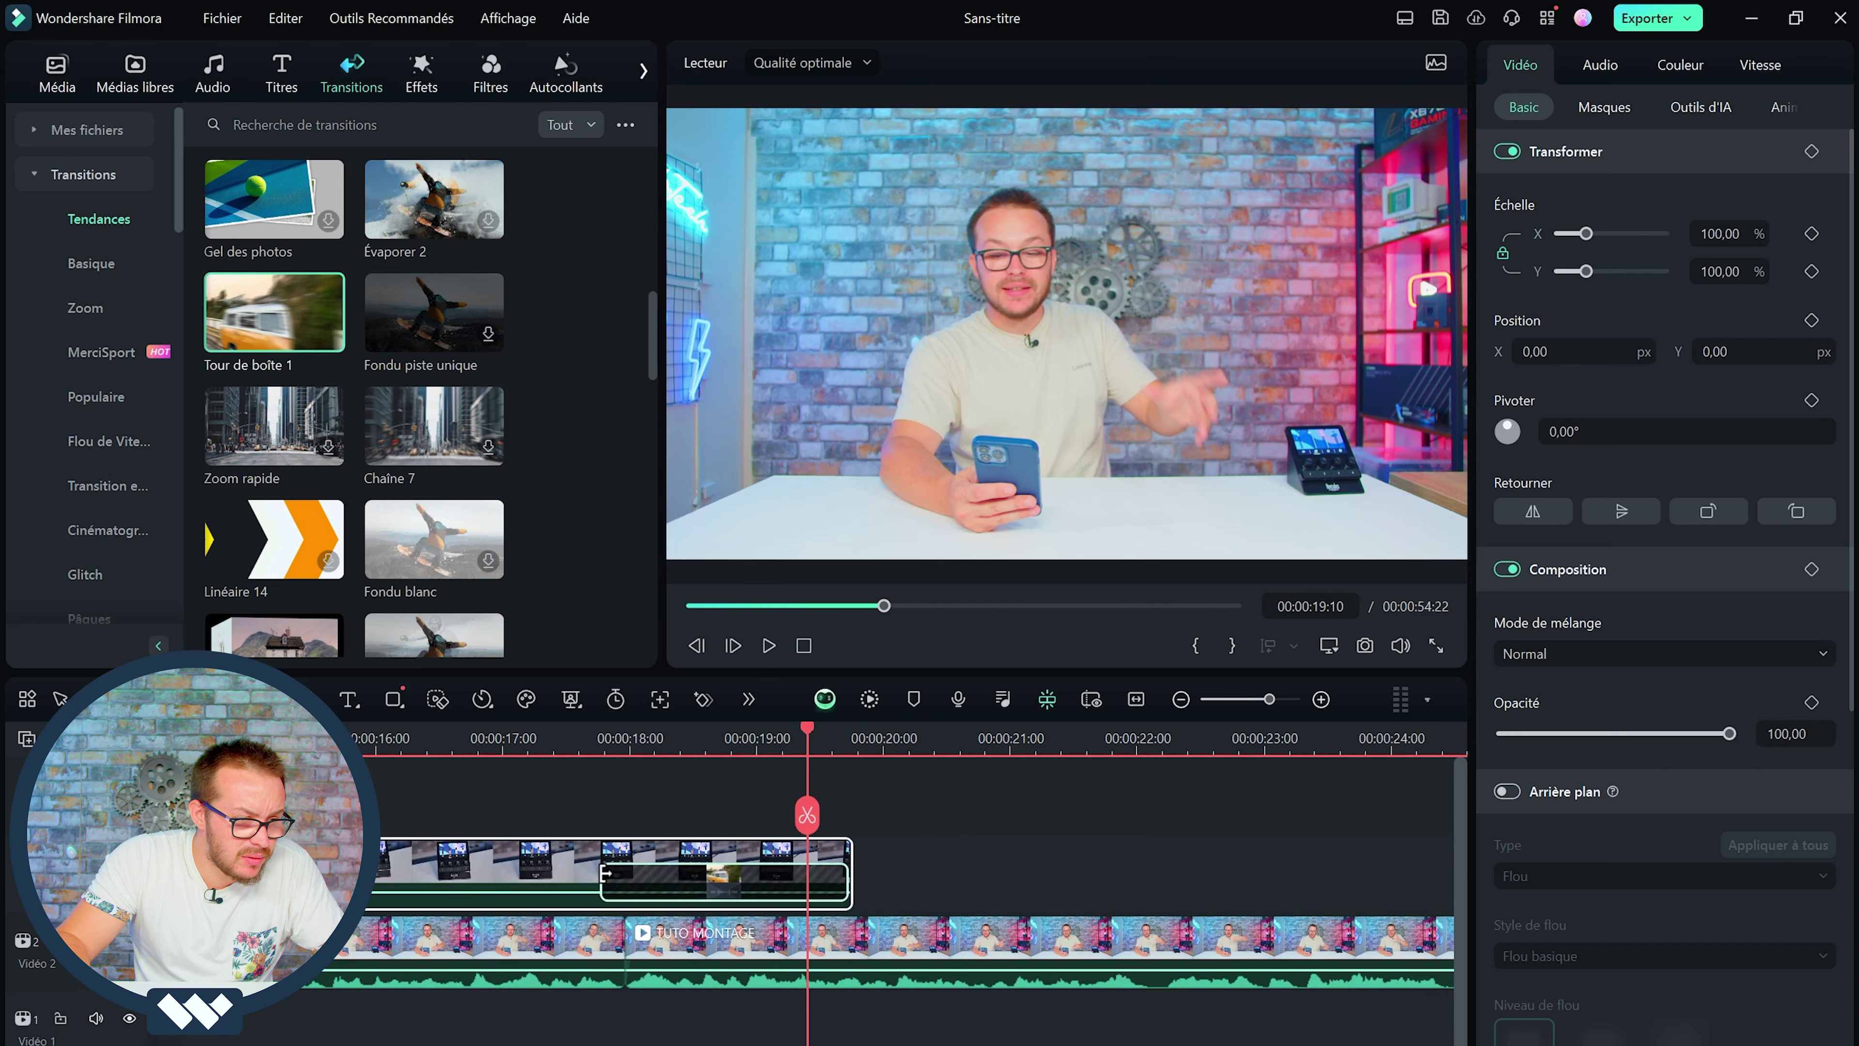
drag(605, 873, 705, 853)
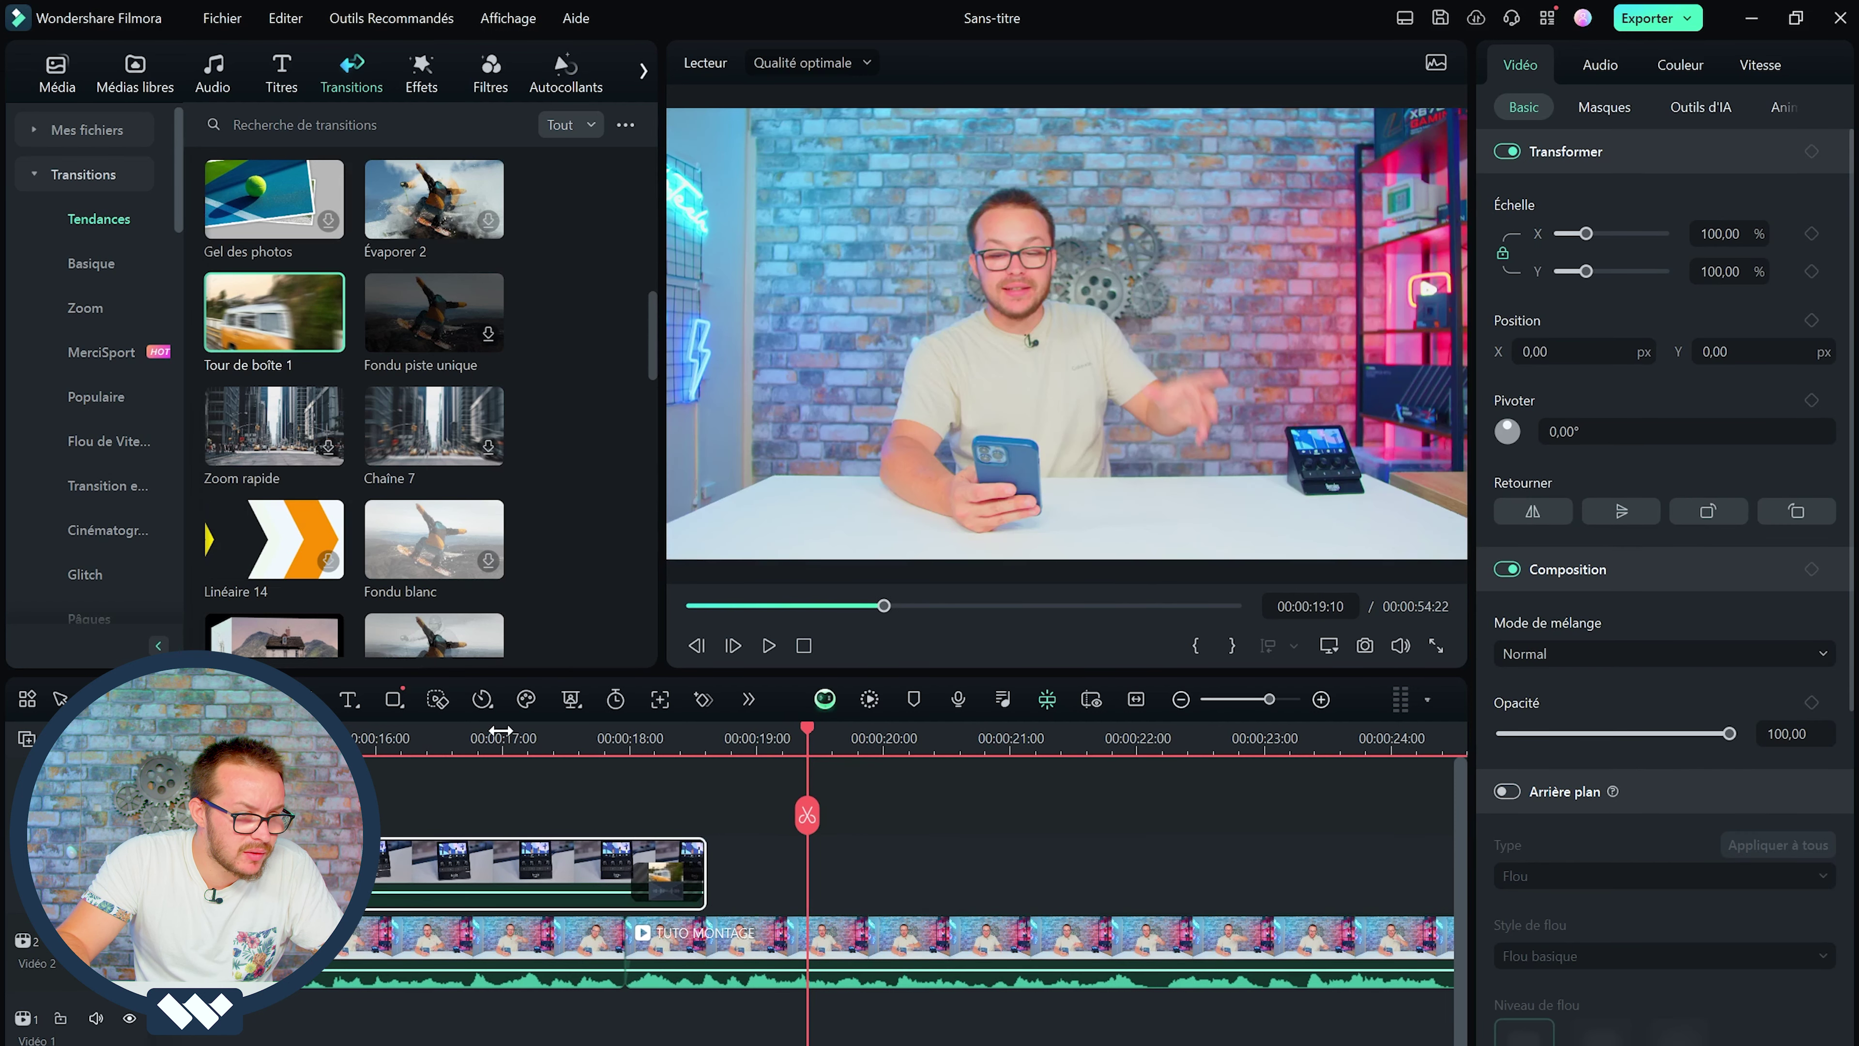
click(468, 747)
key(space)
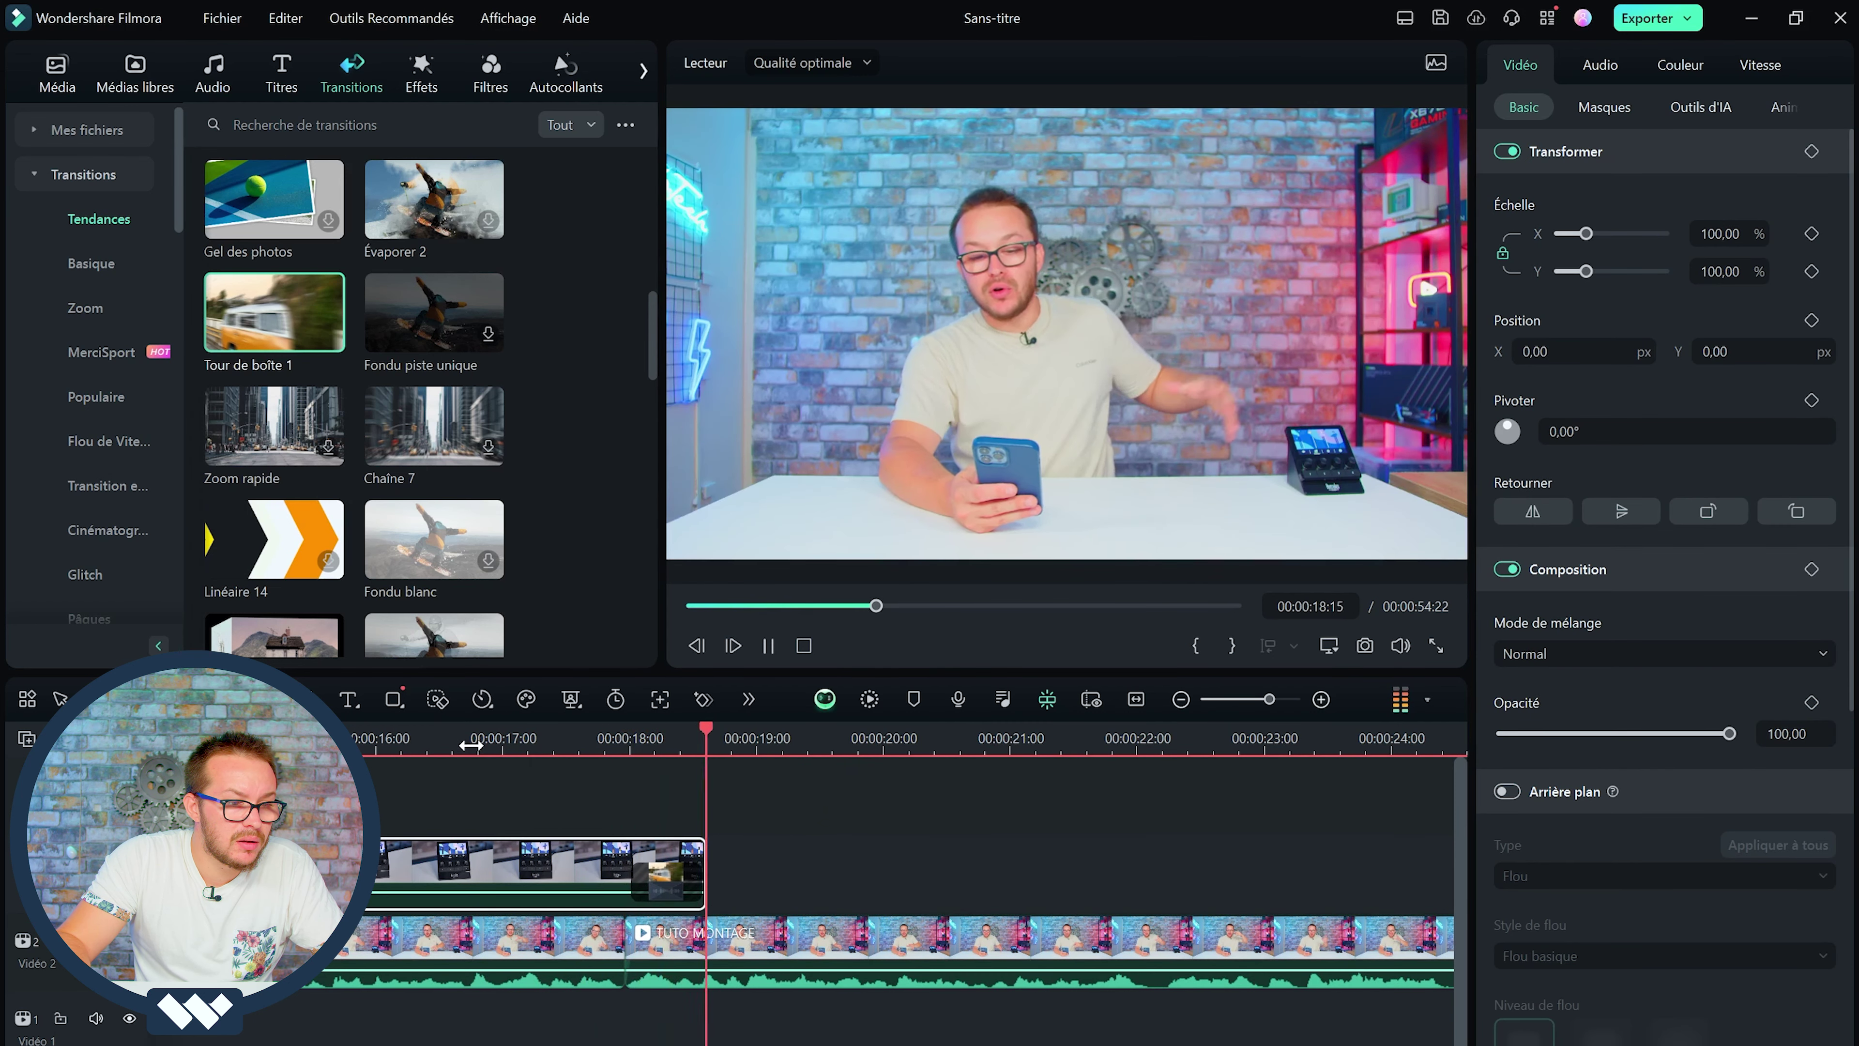
key(space)
- Extend the P1090393 clip's end to about 00:00:18:22 with an end transition of 00:00:00:23, and replay the cut
drag(705, 853, 741, 855)
click(681, 883)
click(512, 742)
key(space)
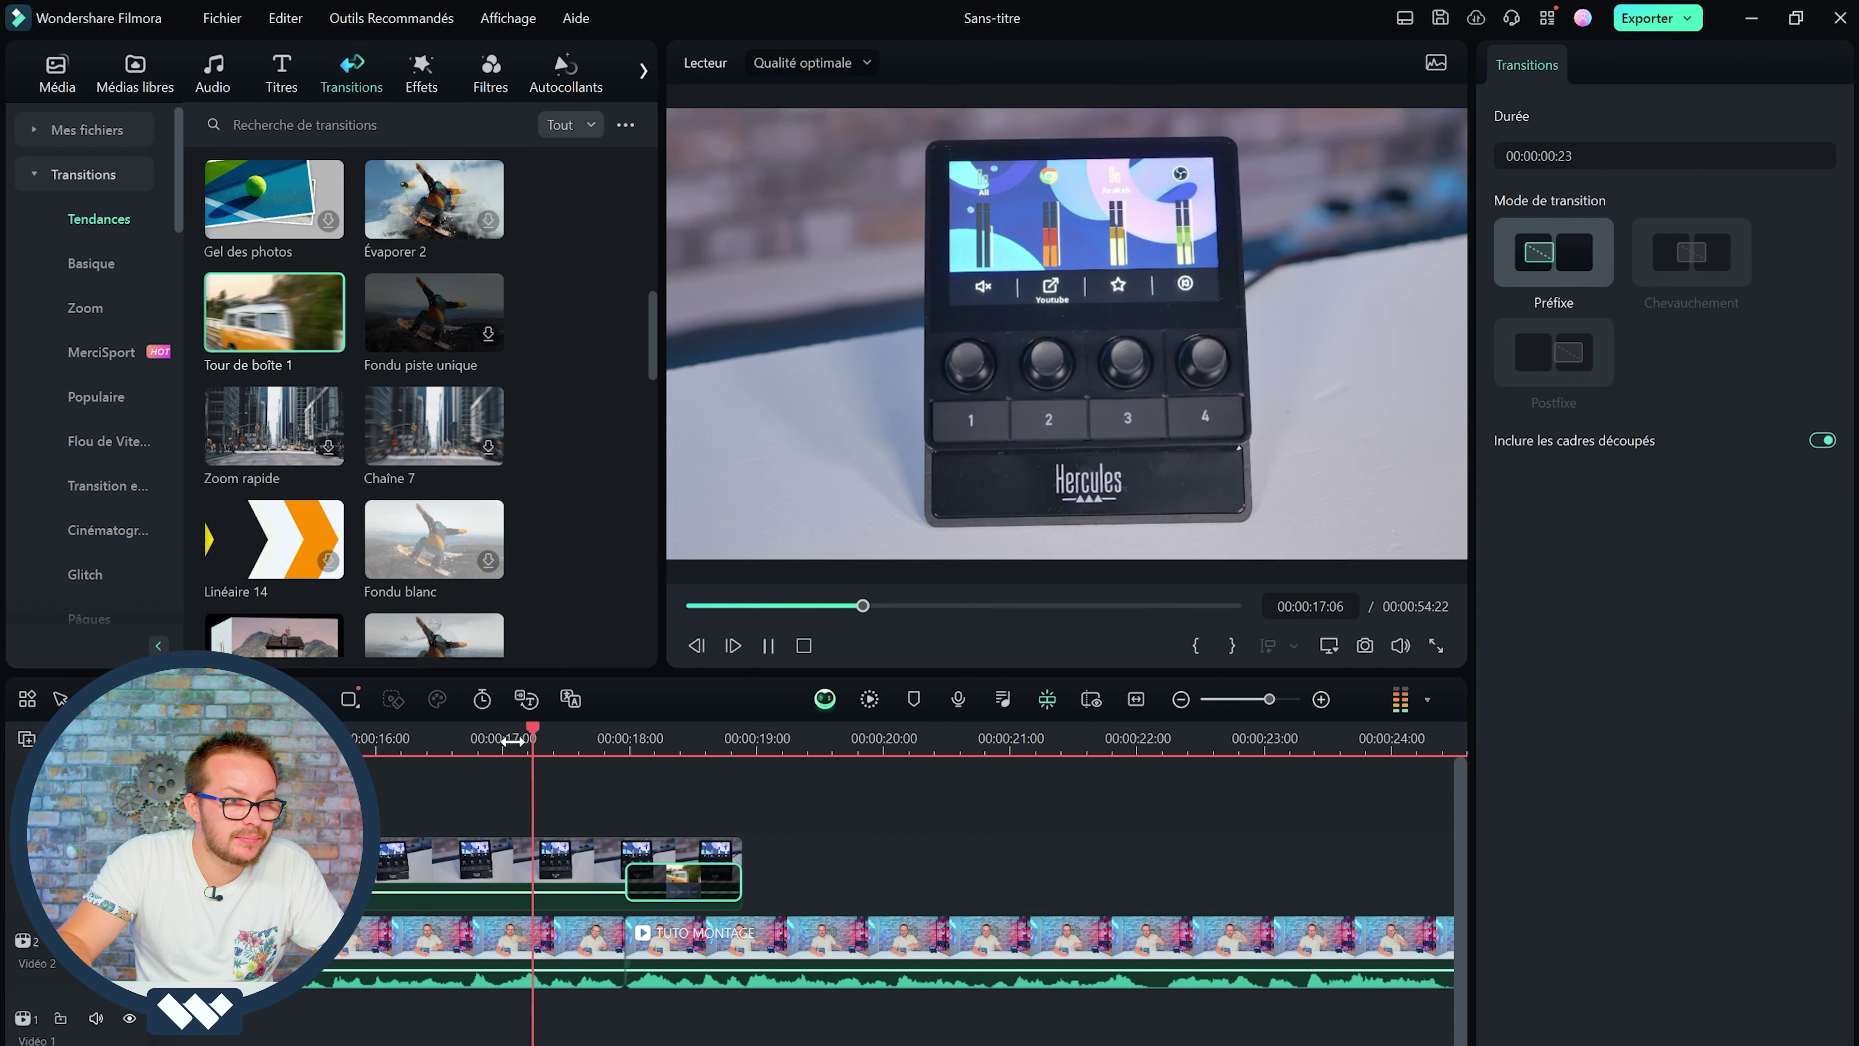
key(space)
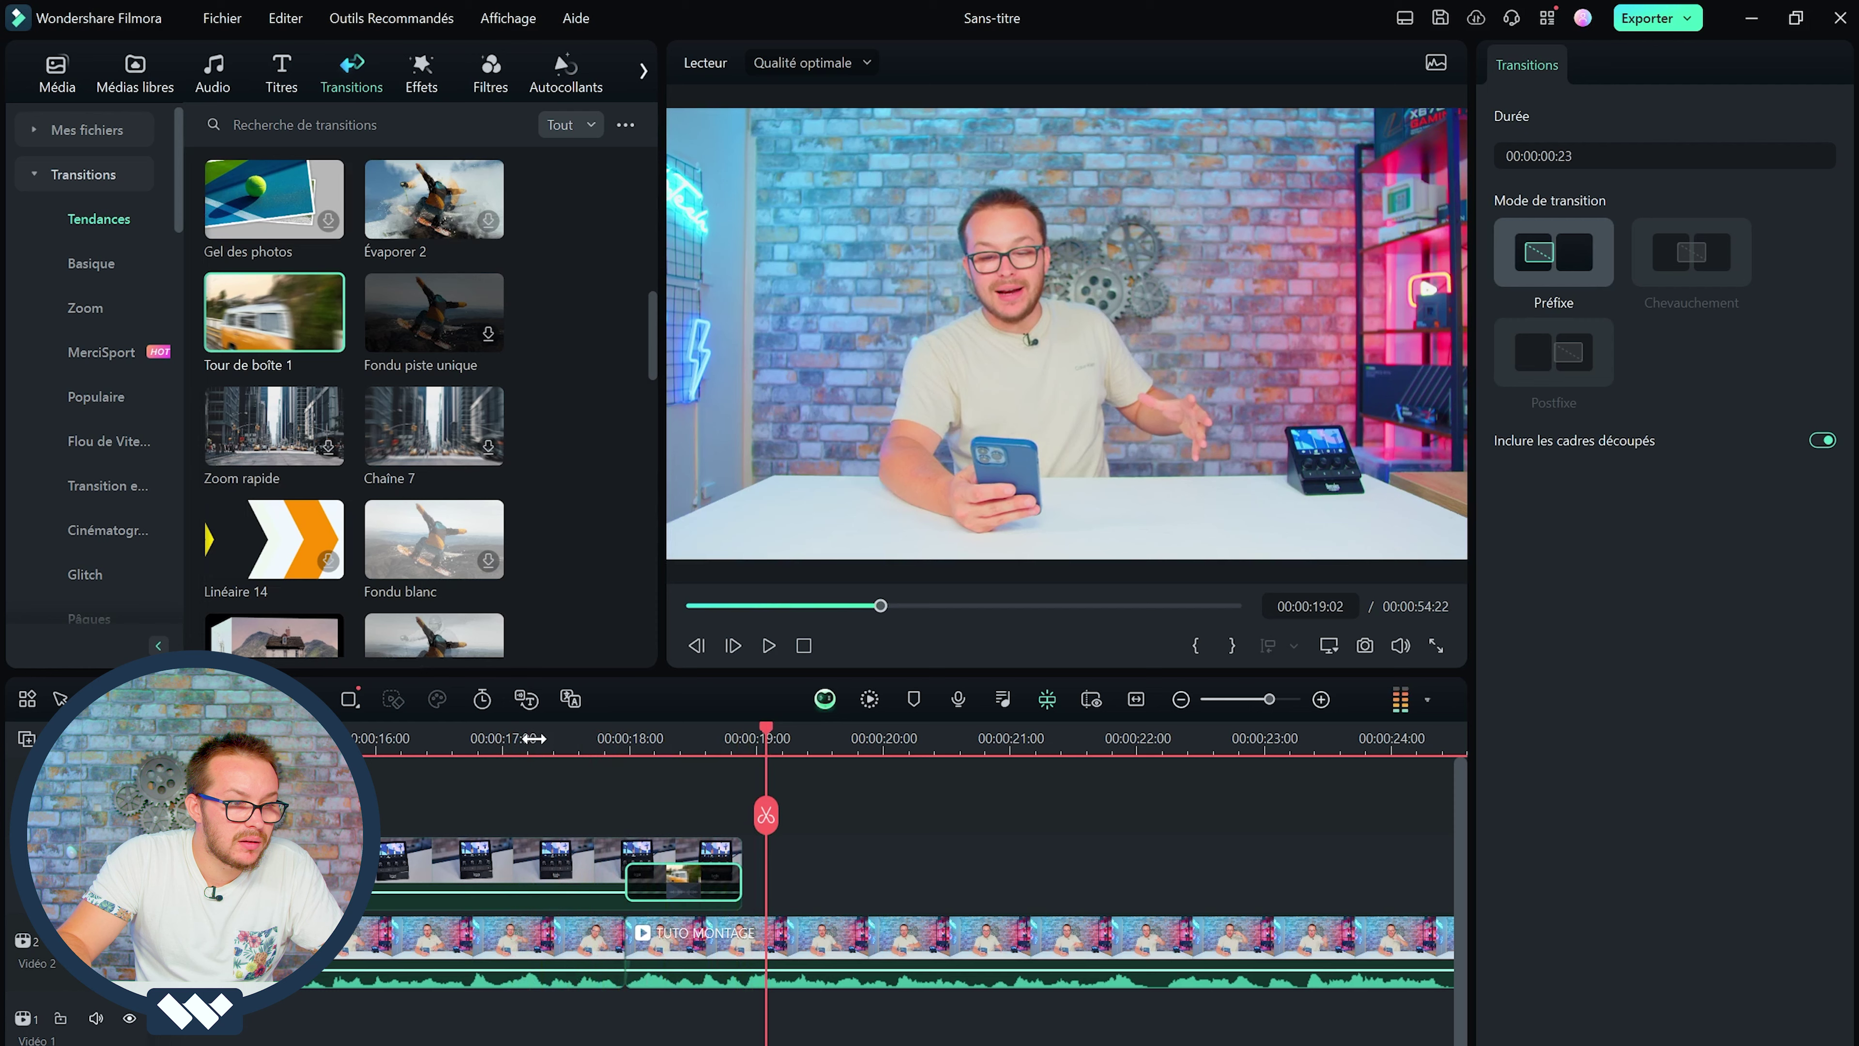
click(610, 738)
key(space)
scroll(882, 805, up, 1)
key(space)
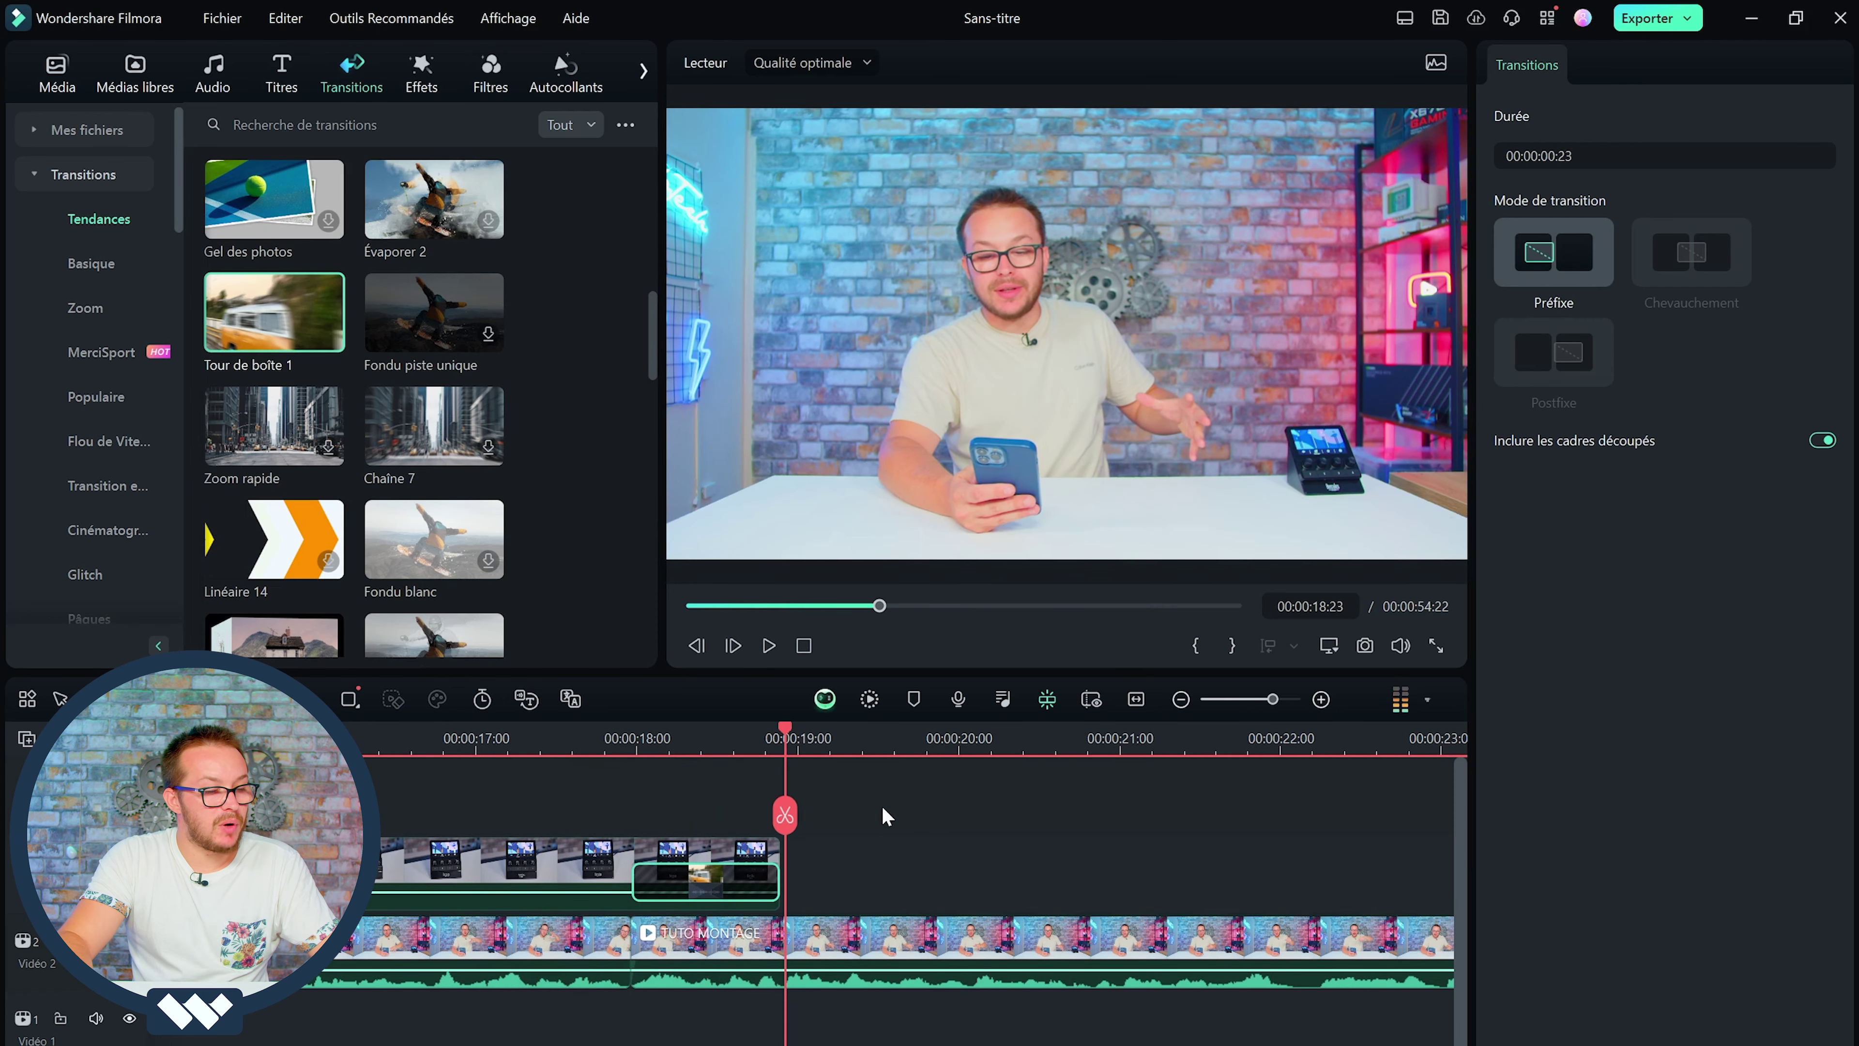
scroll(885, 816, down, 6)
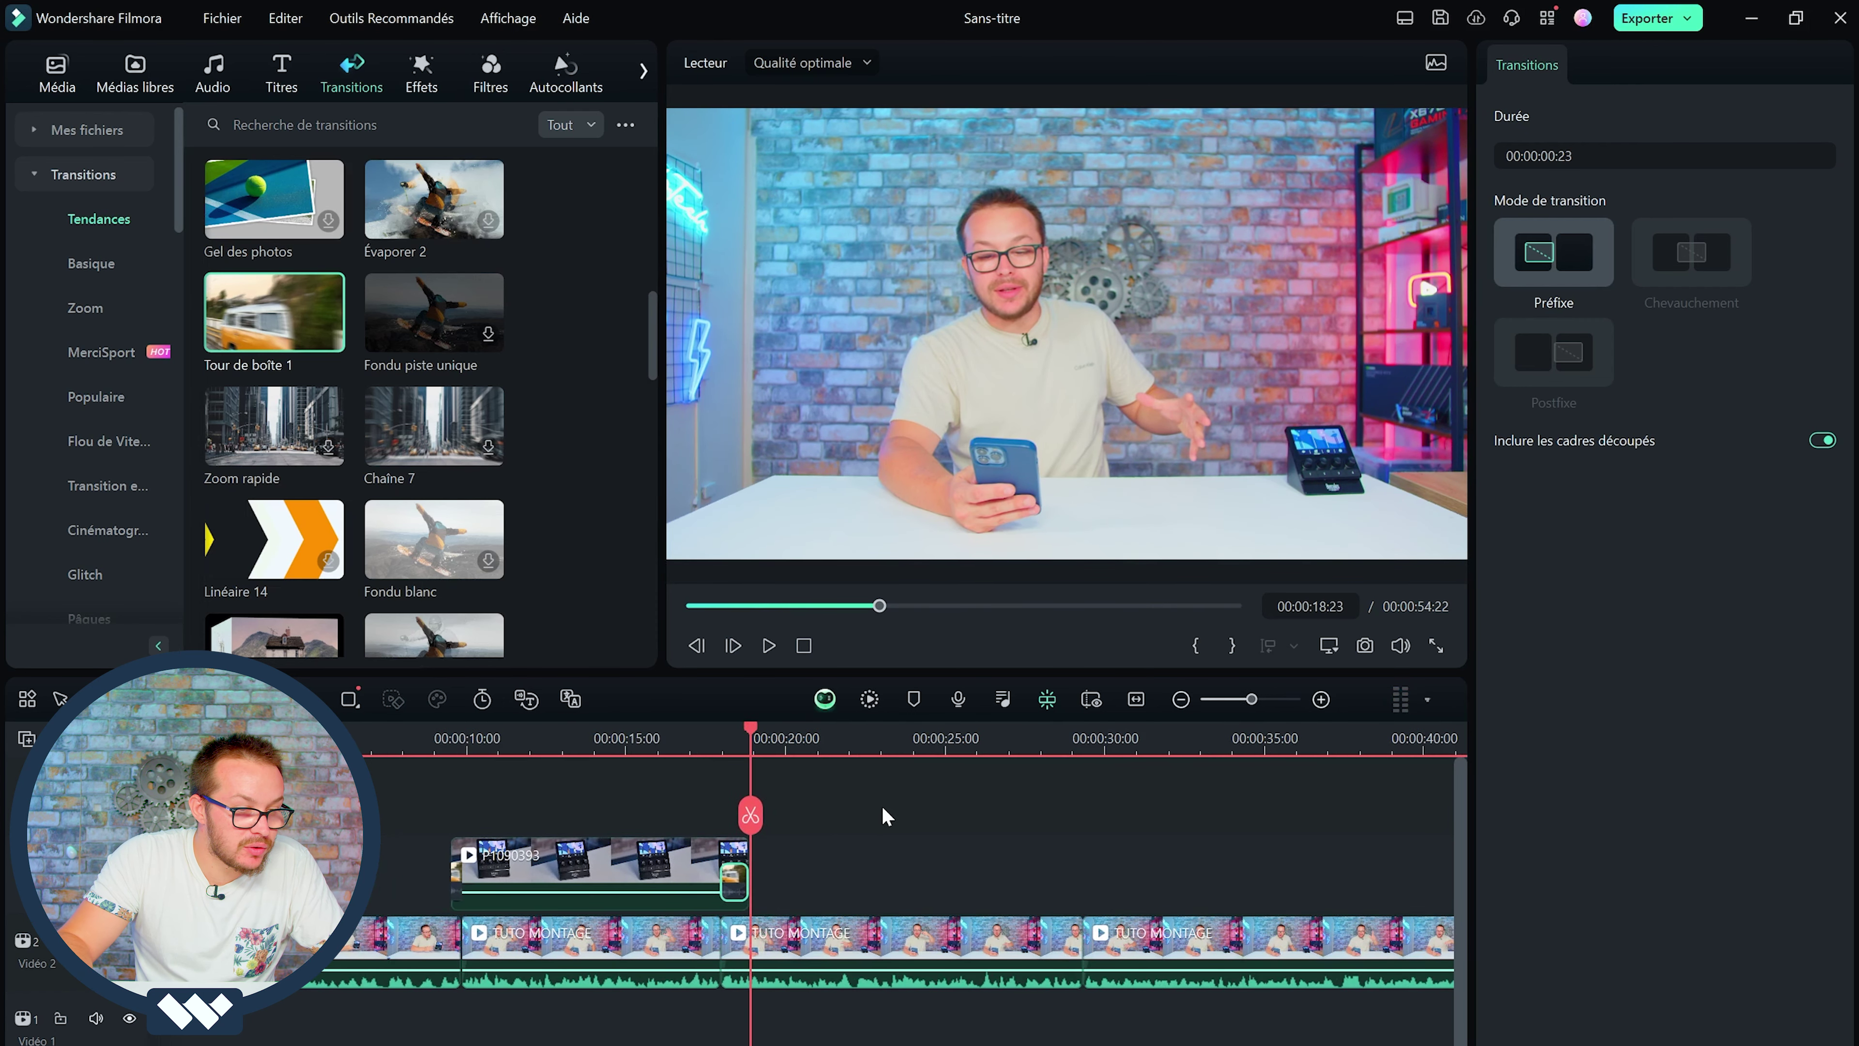
scroll(878, 809, down, 3)
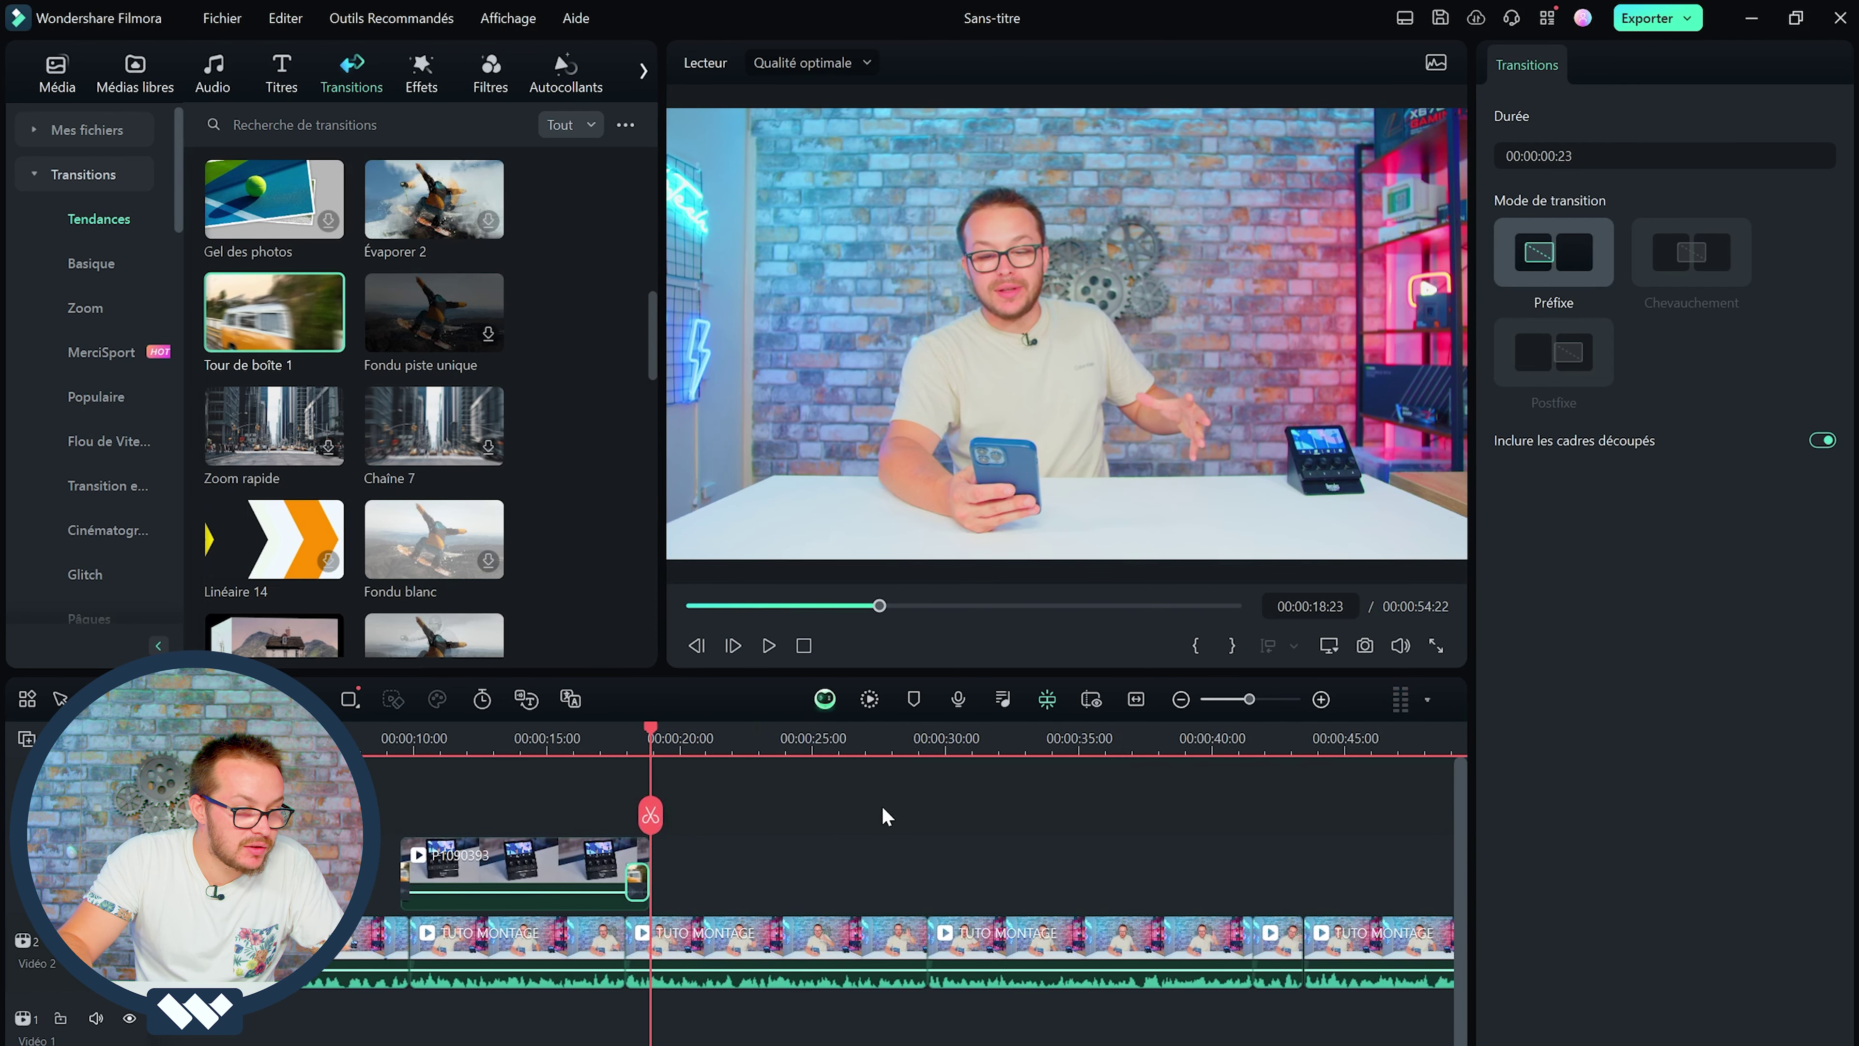
- Add the LIKE & COMMENT! sticker above the last TUTO MONTAGE clip at about 00:00:48:02 and play it back
click(721, 832)
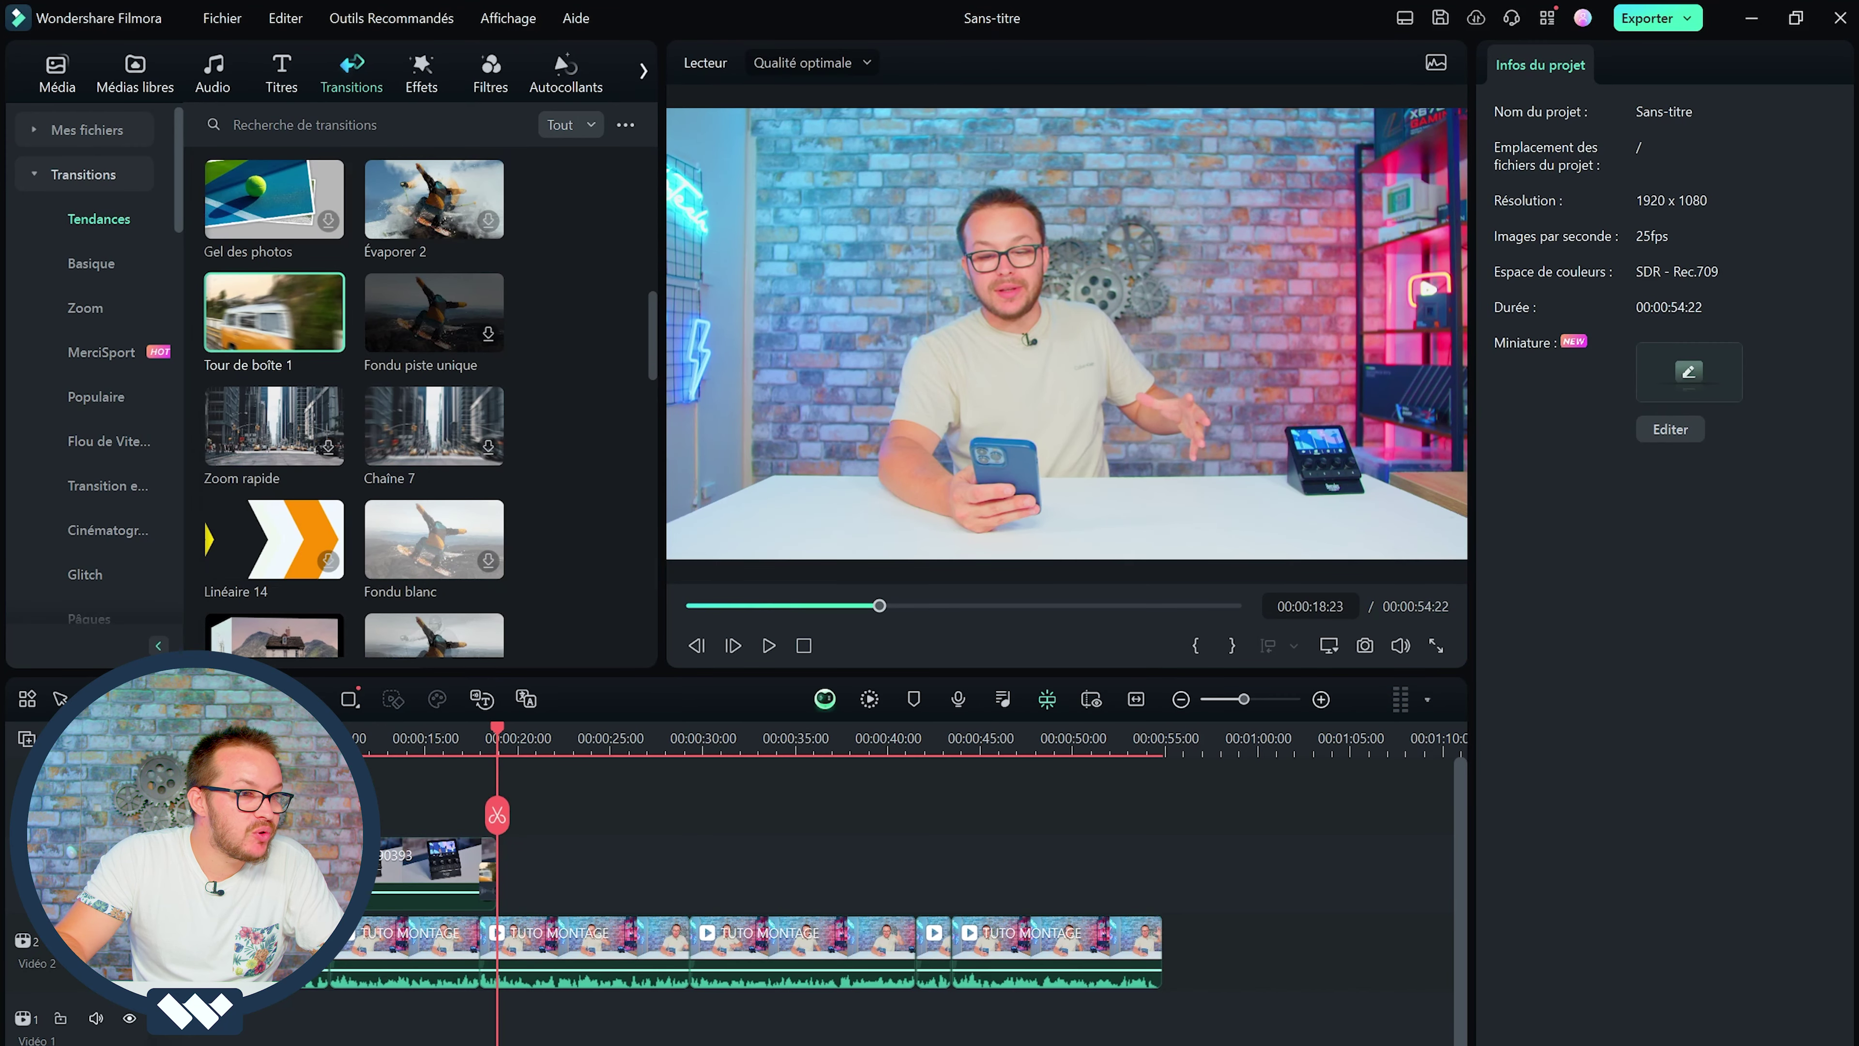
click(557, 73)
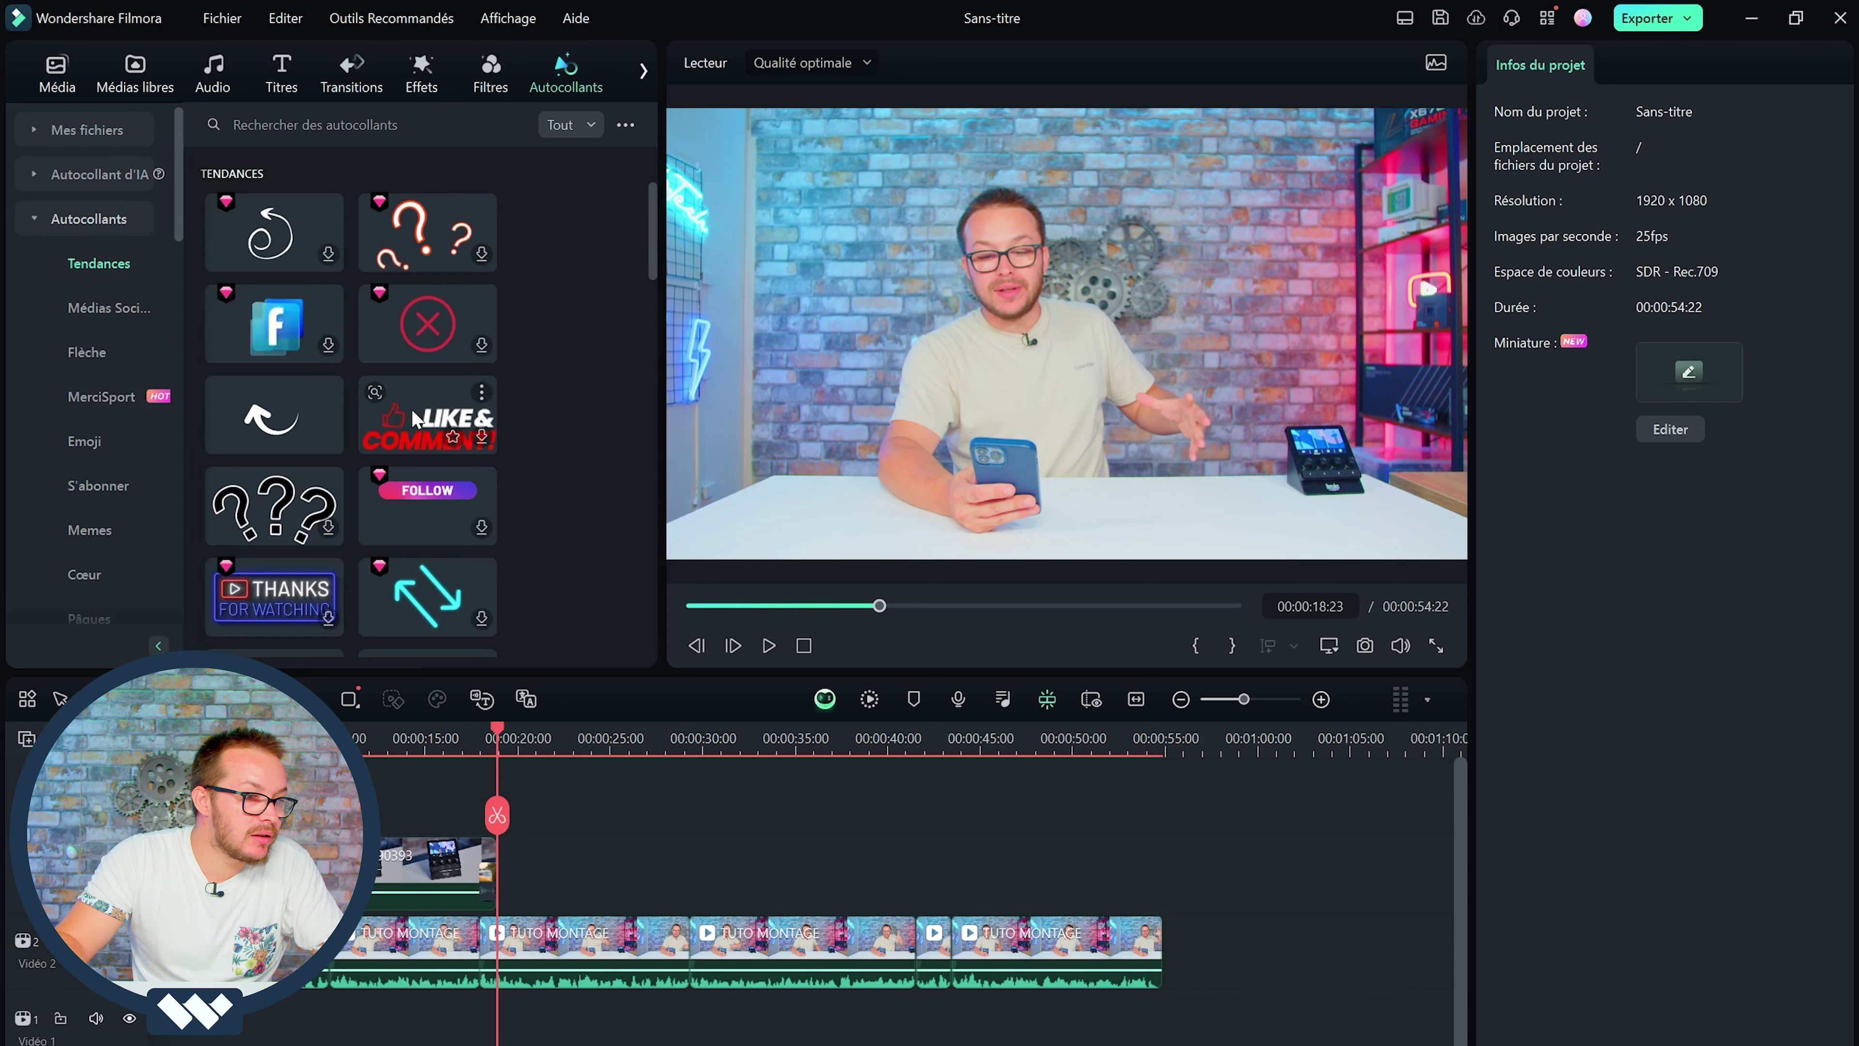
drag(415, 420, 1047, 864)
click(1017, 742)
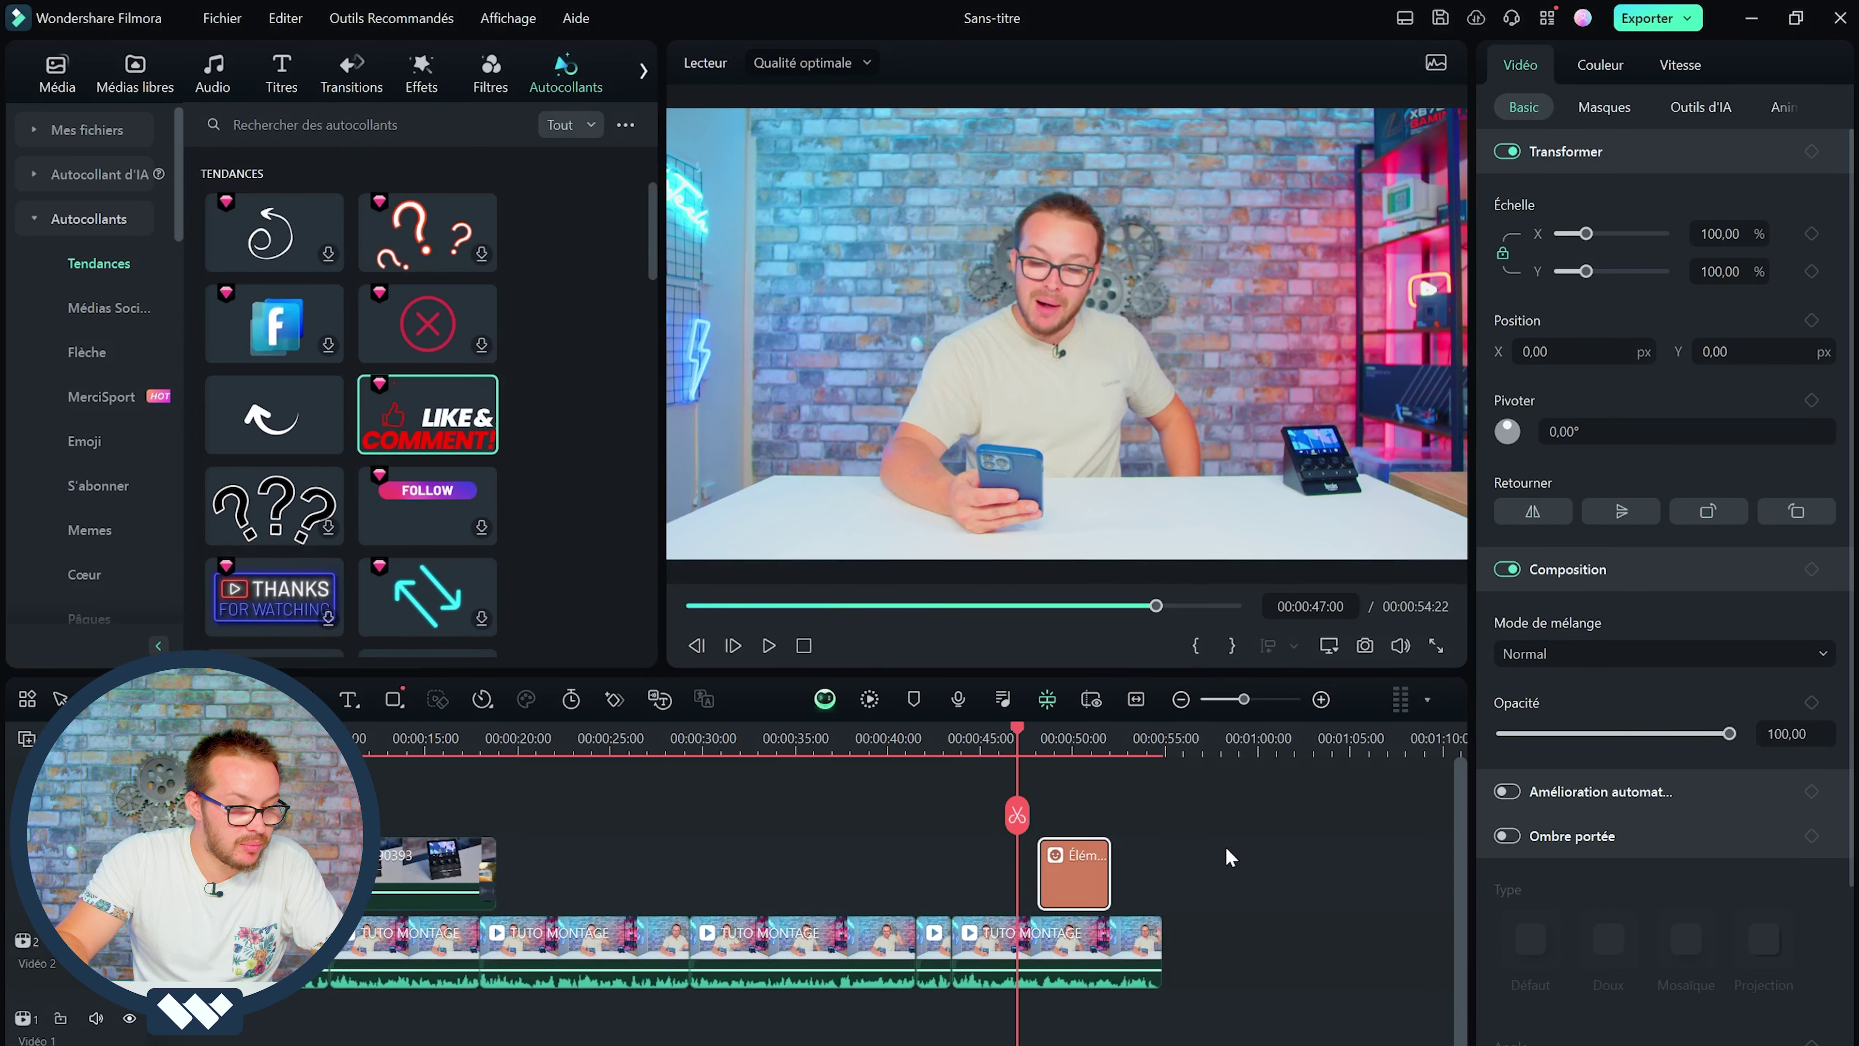
scroll(1230, 845, up, 3)
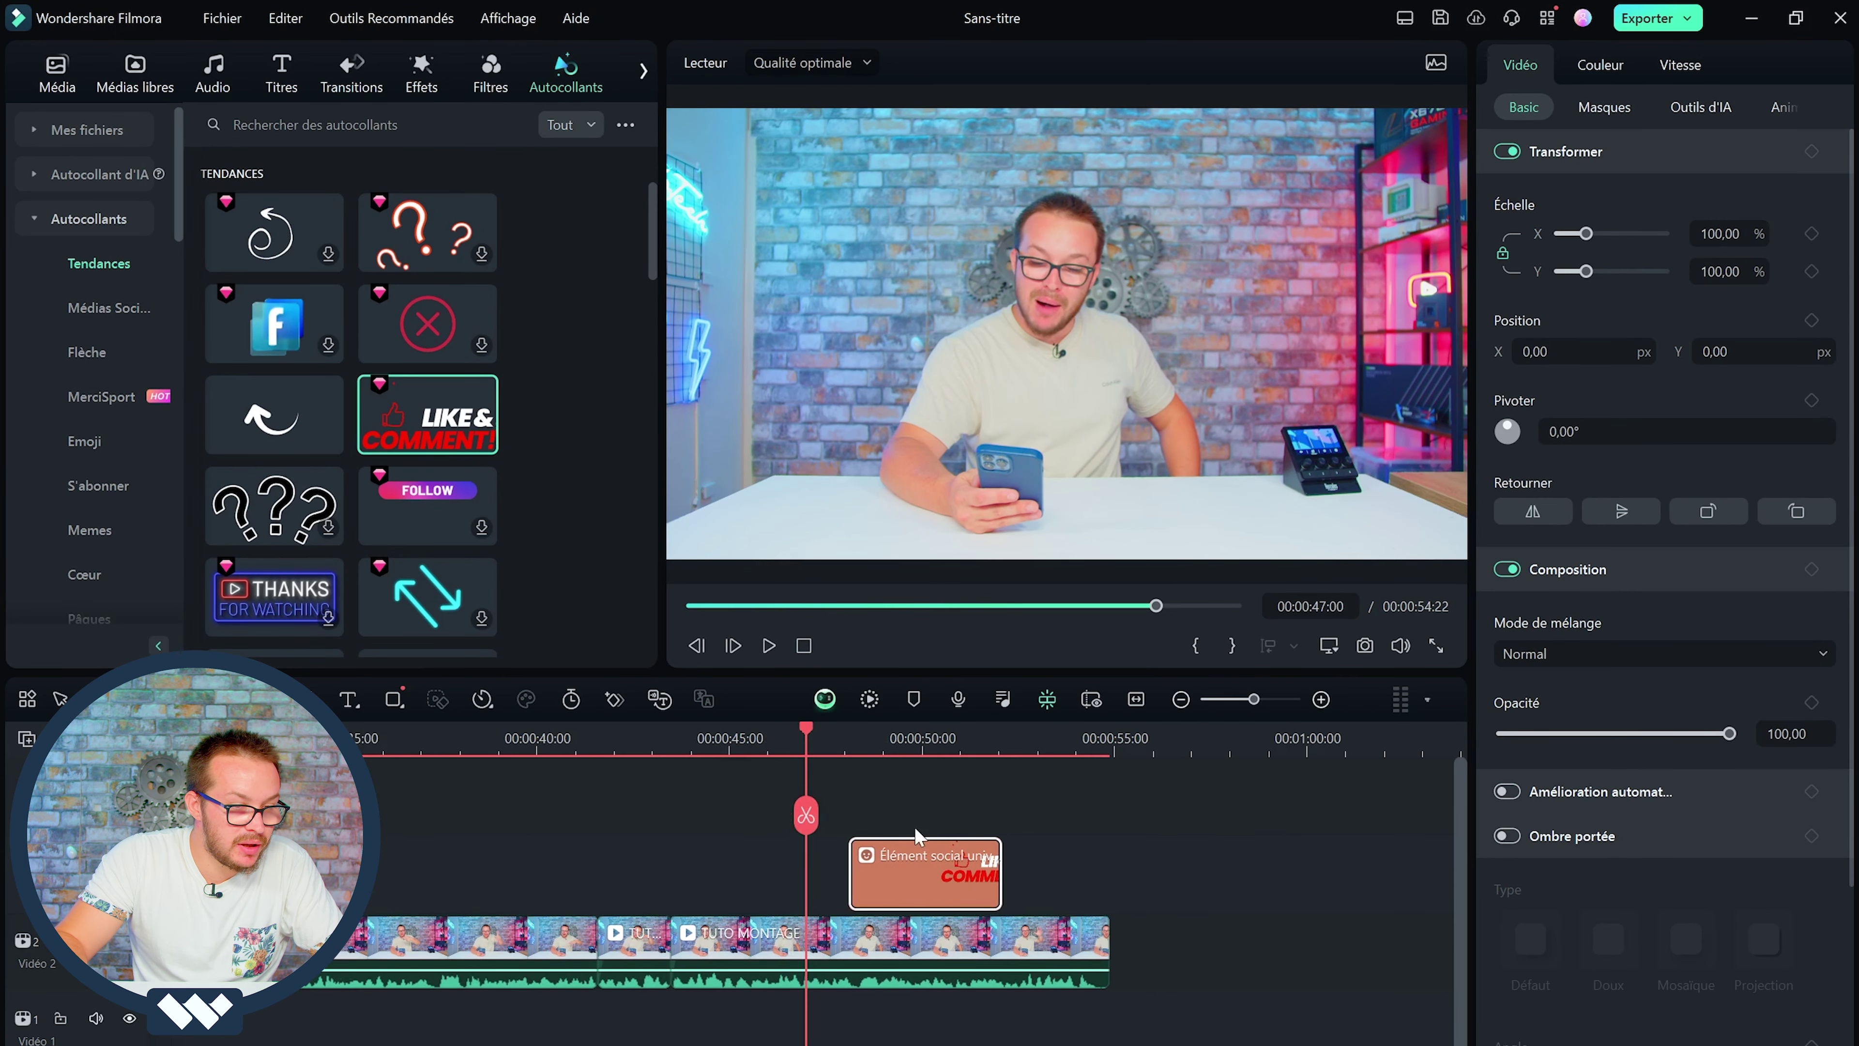
key(space)
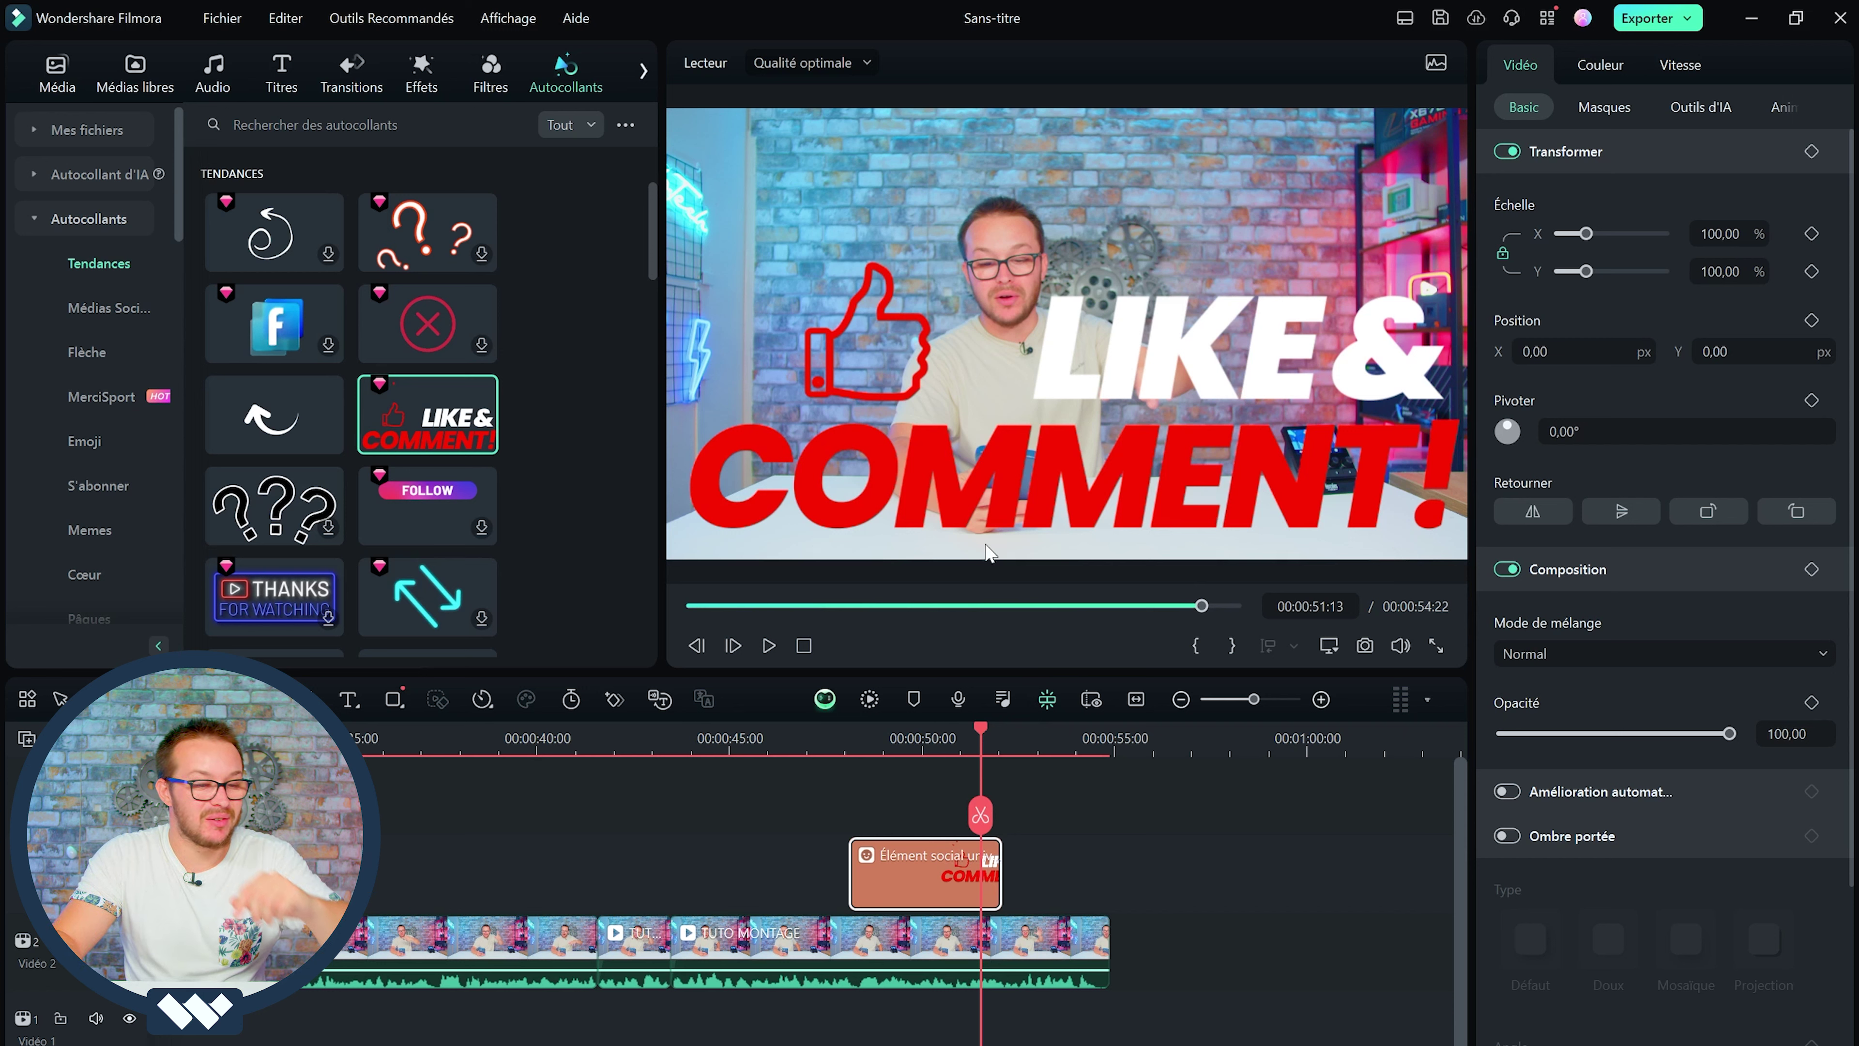
- Raise the sticker one track and place a muted copy of the last TUTO MONTAGE clip beneath it on video track 3
drag(906, 871, 908, 827)
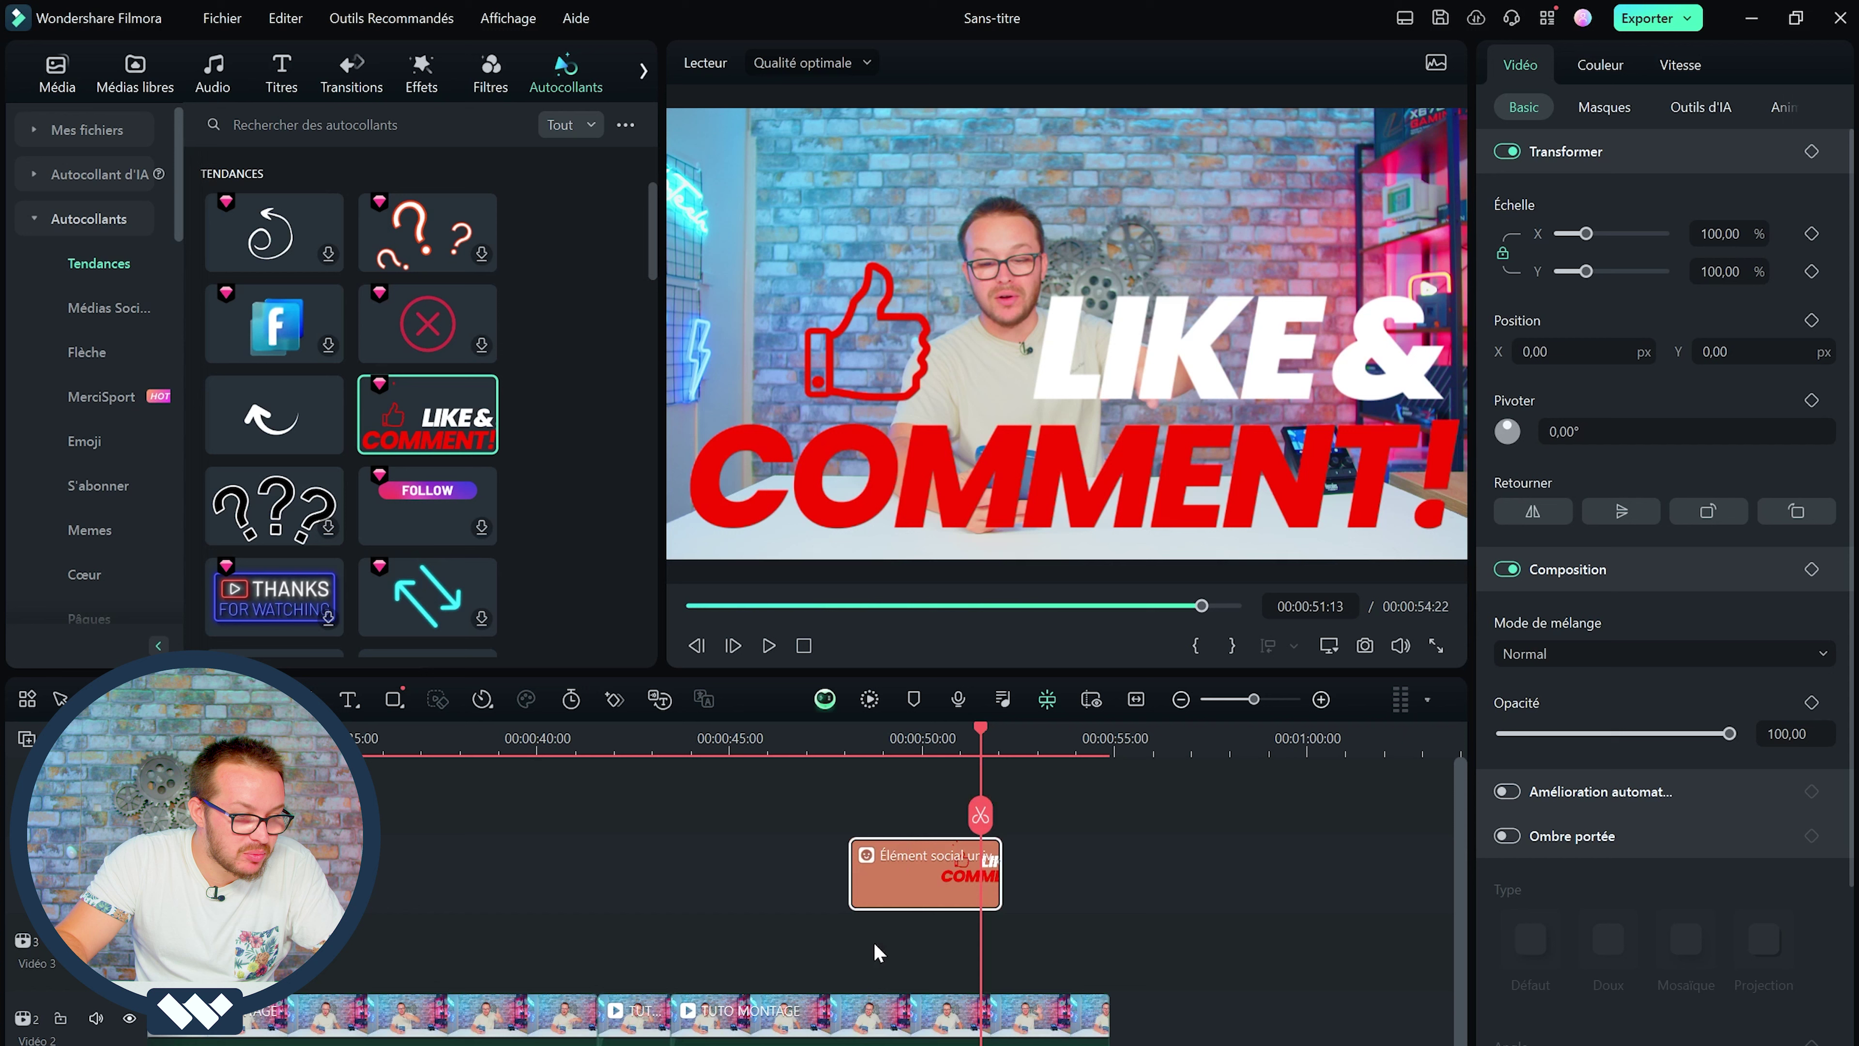
click(885, 1013)
drag(870, 1020, 871, 983)
click(794, 743)
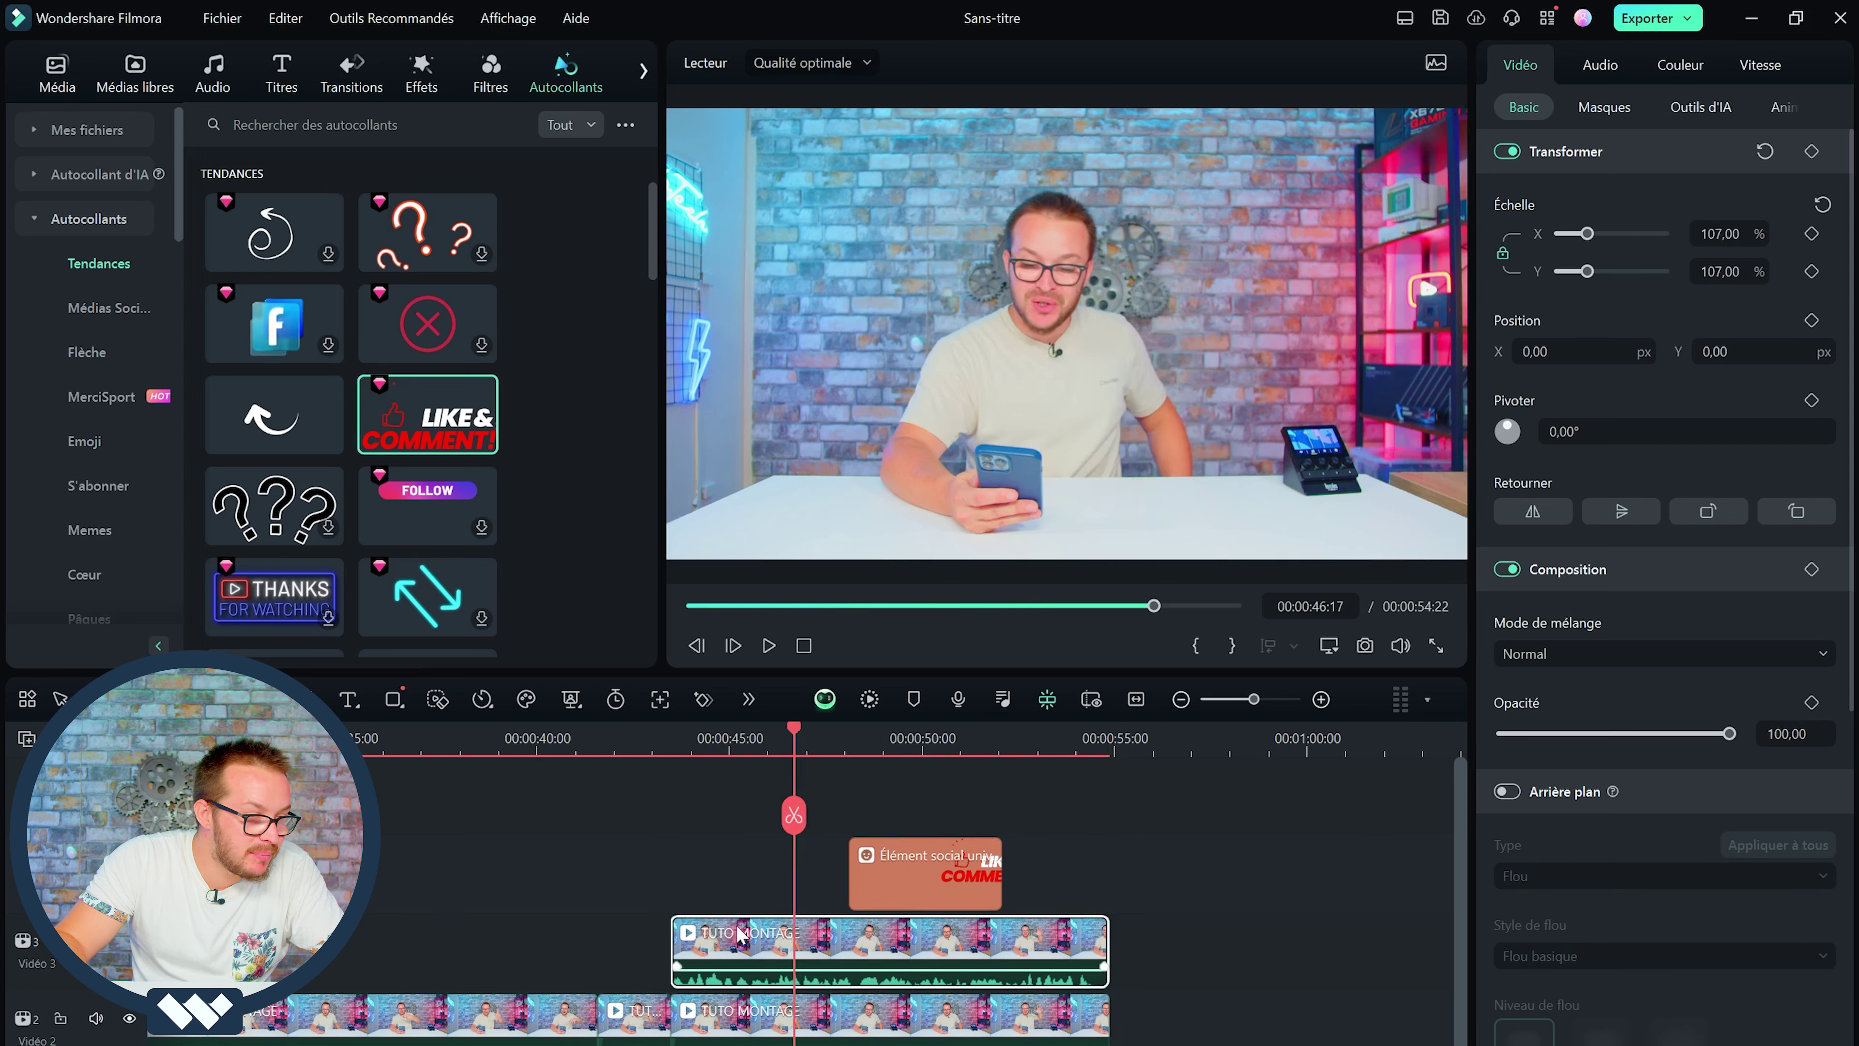
right_click(713, 988)
click(758, 913)
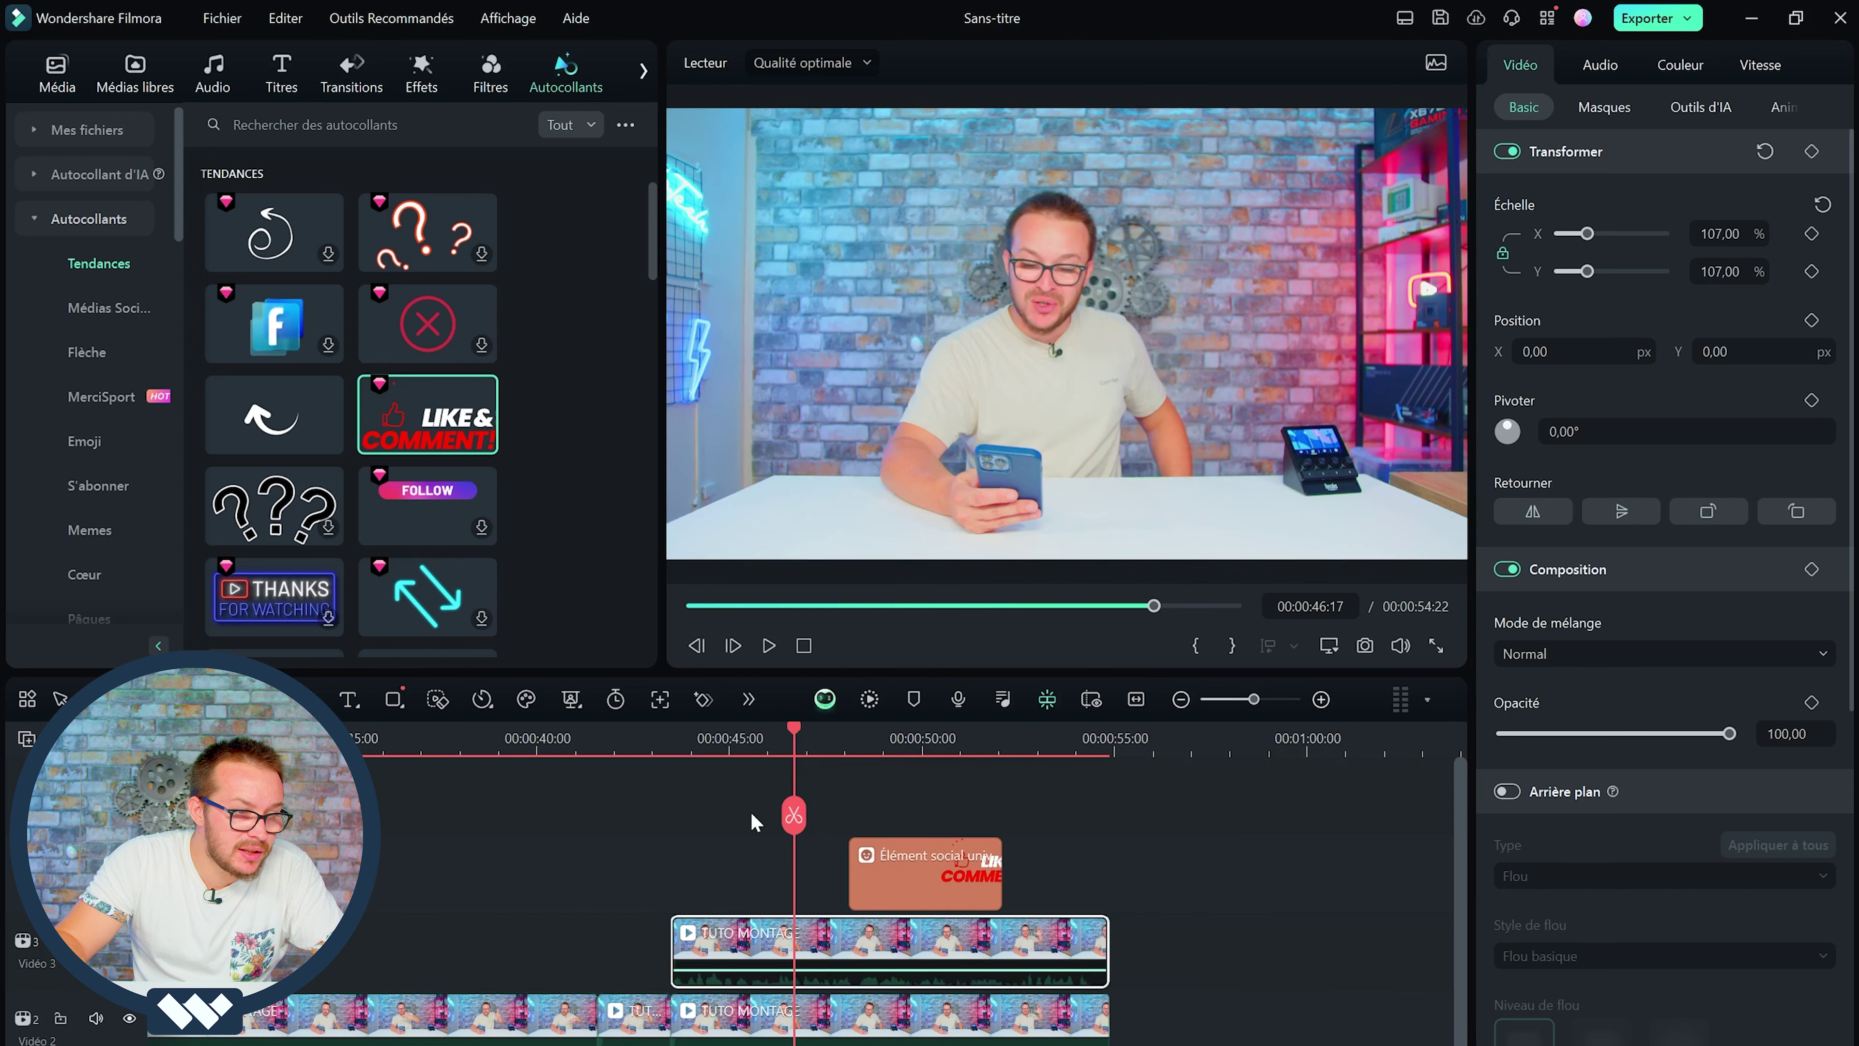
- Play back the stacked clips from about 00:00:43 and check the sticker's appearance over the presenter at 00:00:50:01
click(660, 742)
key(space)
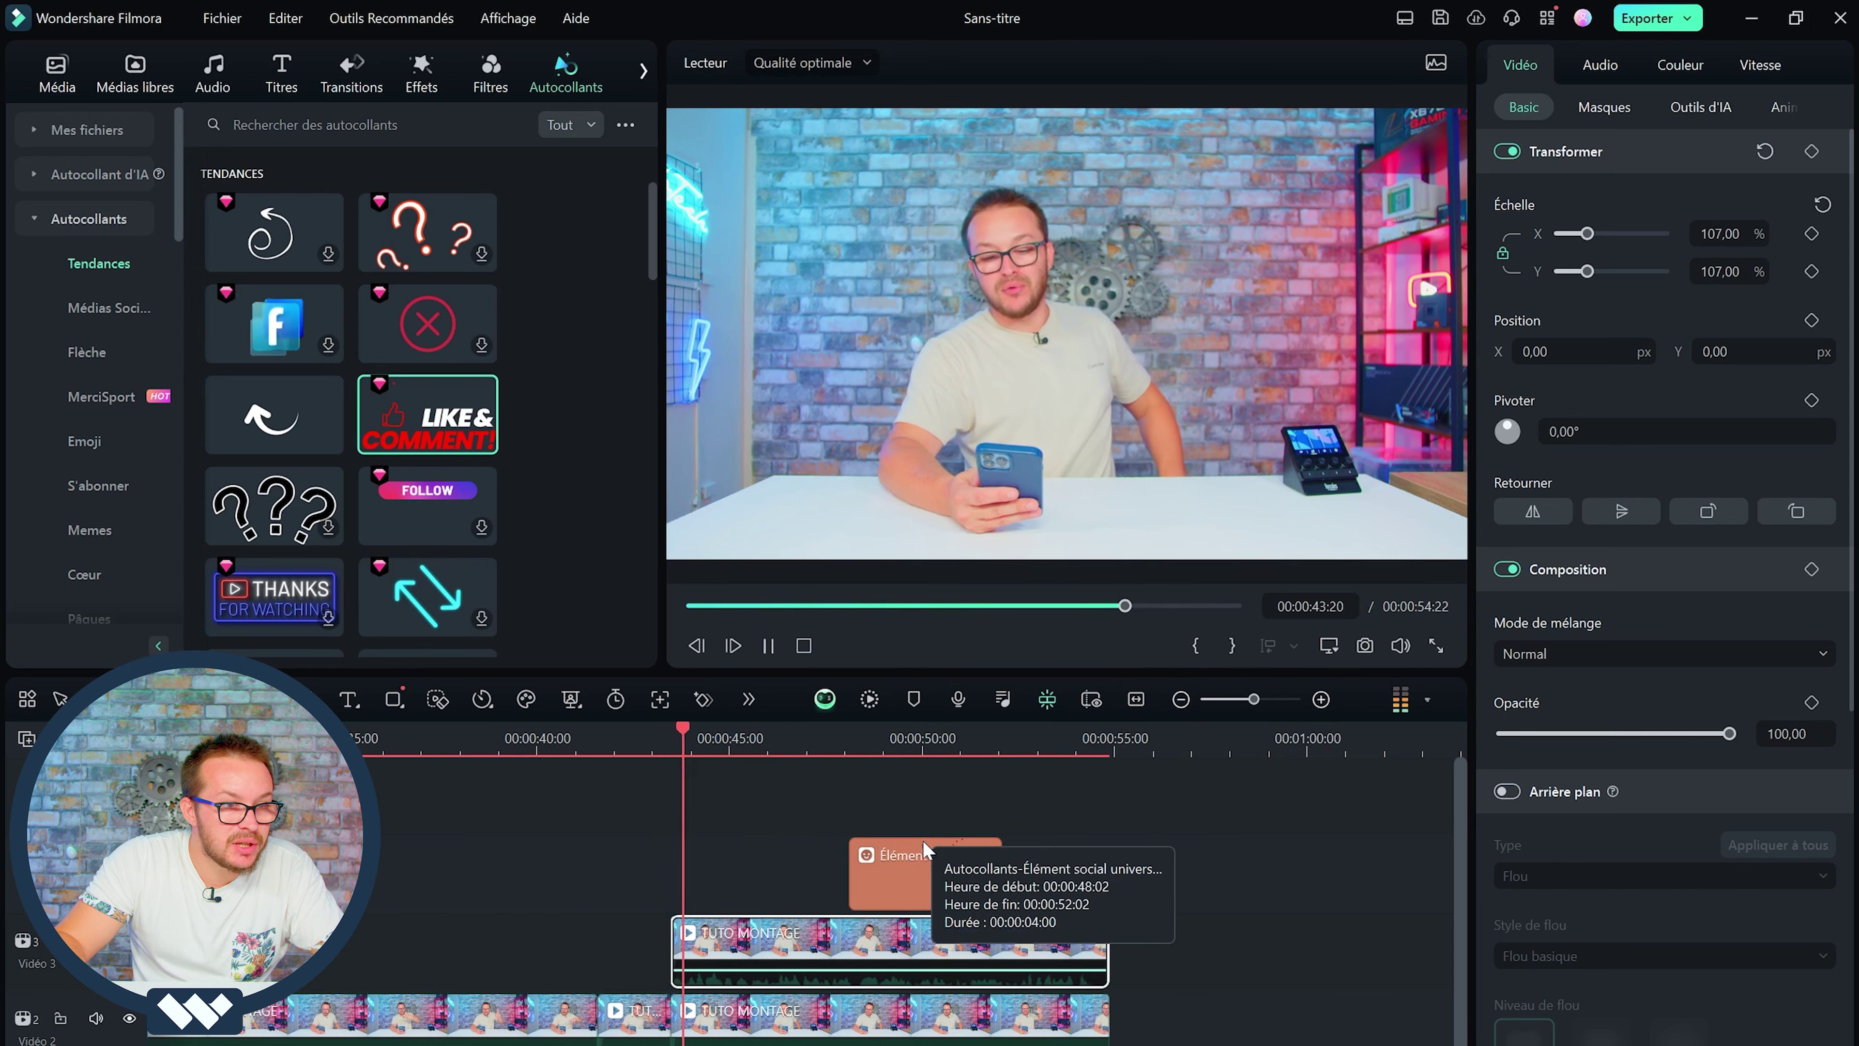
key(space)
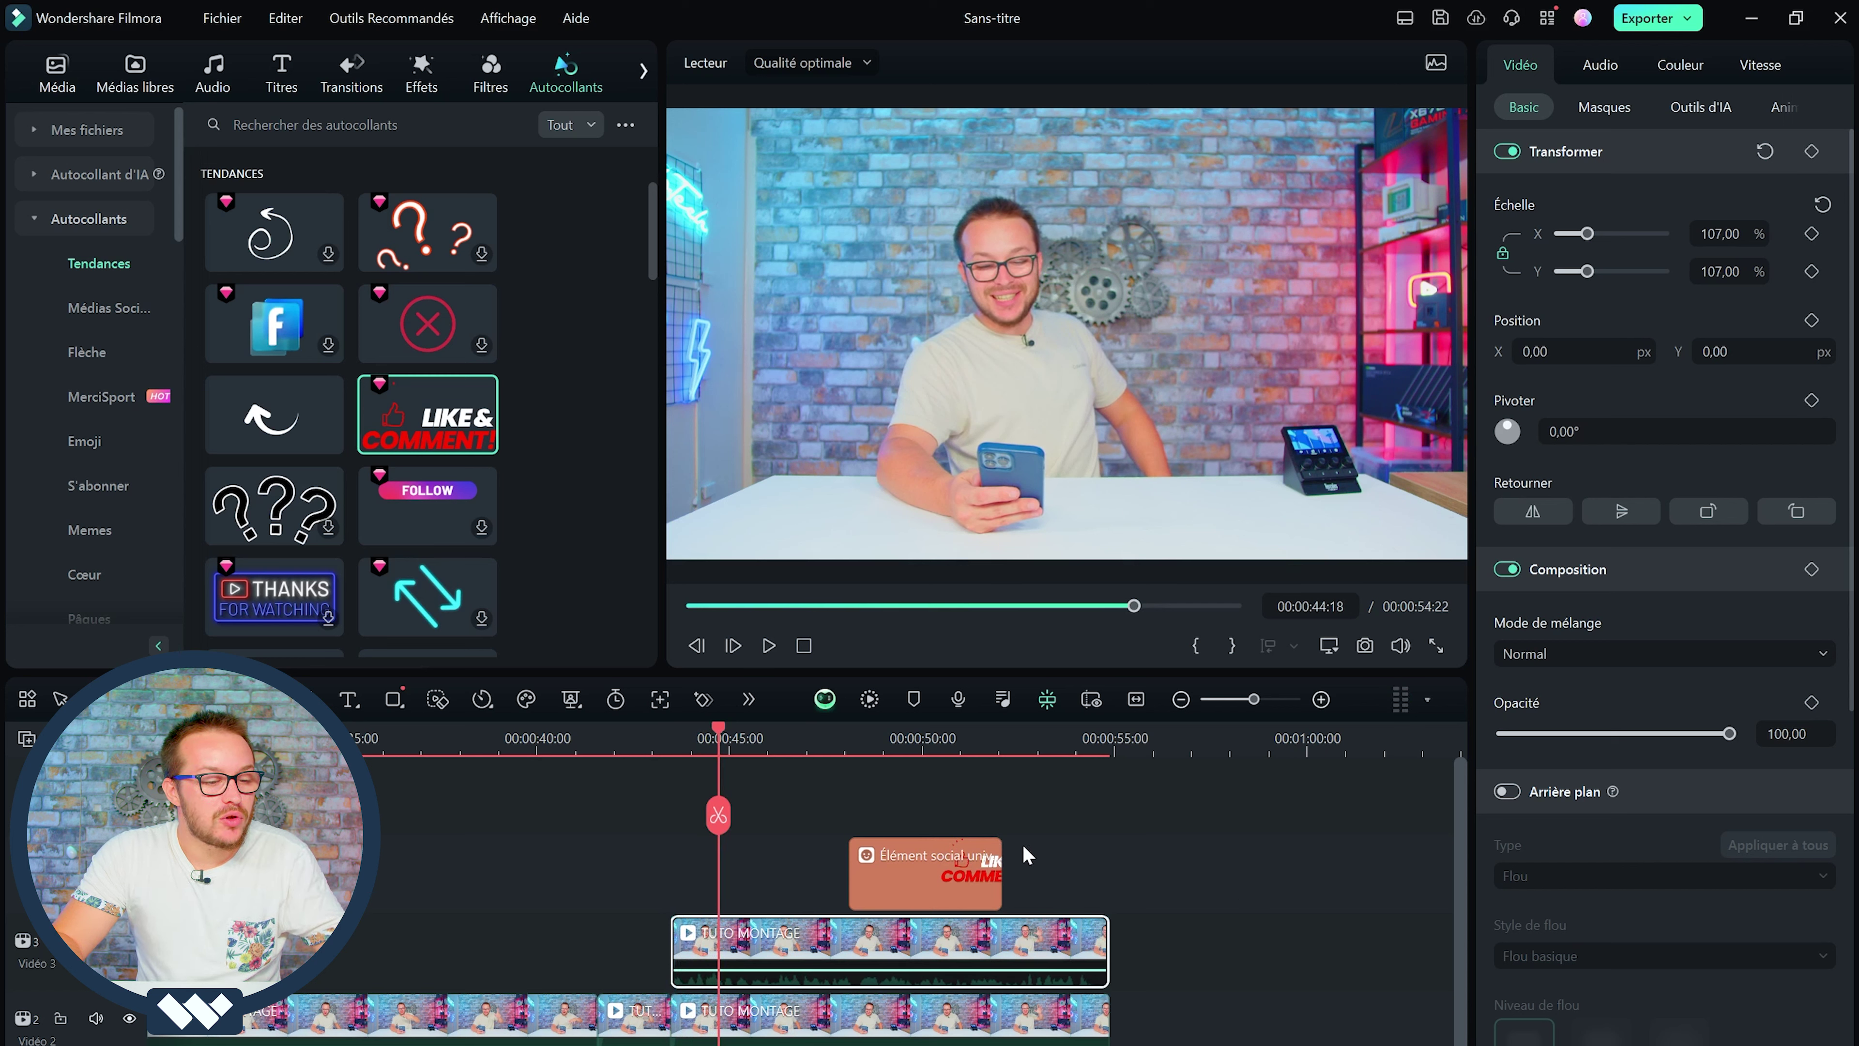
click(923, 743)
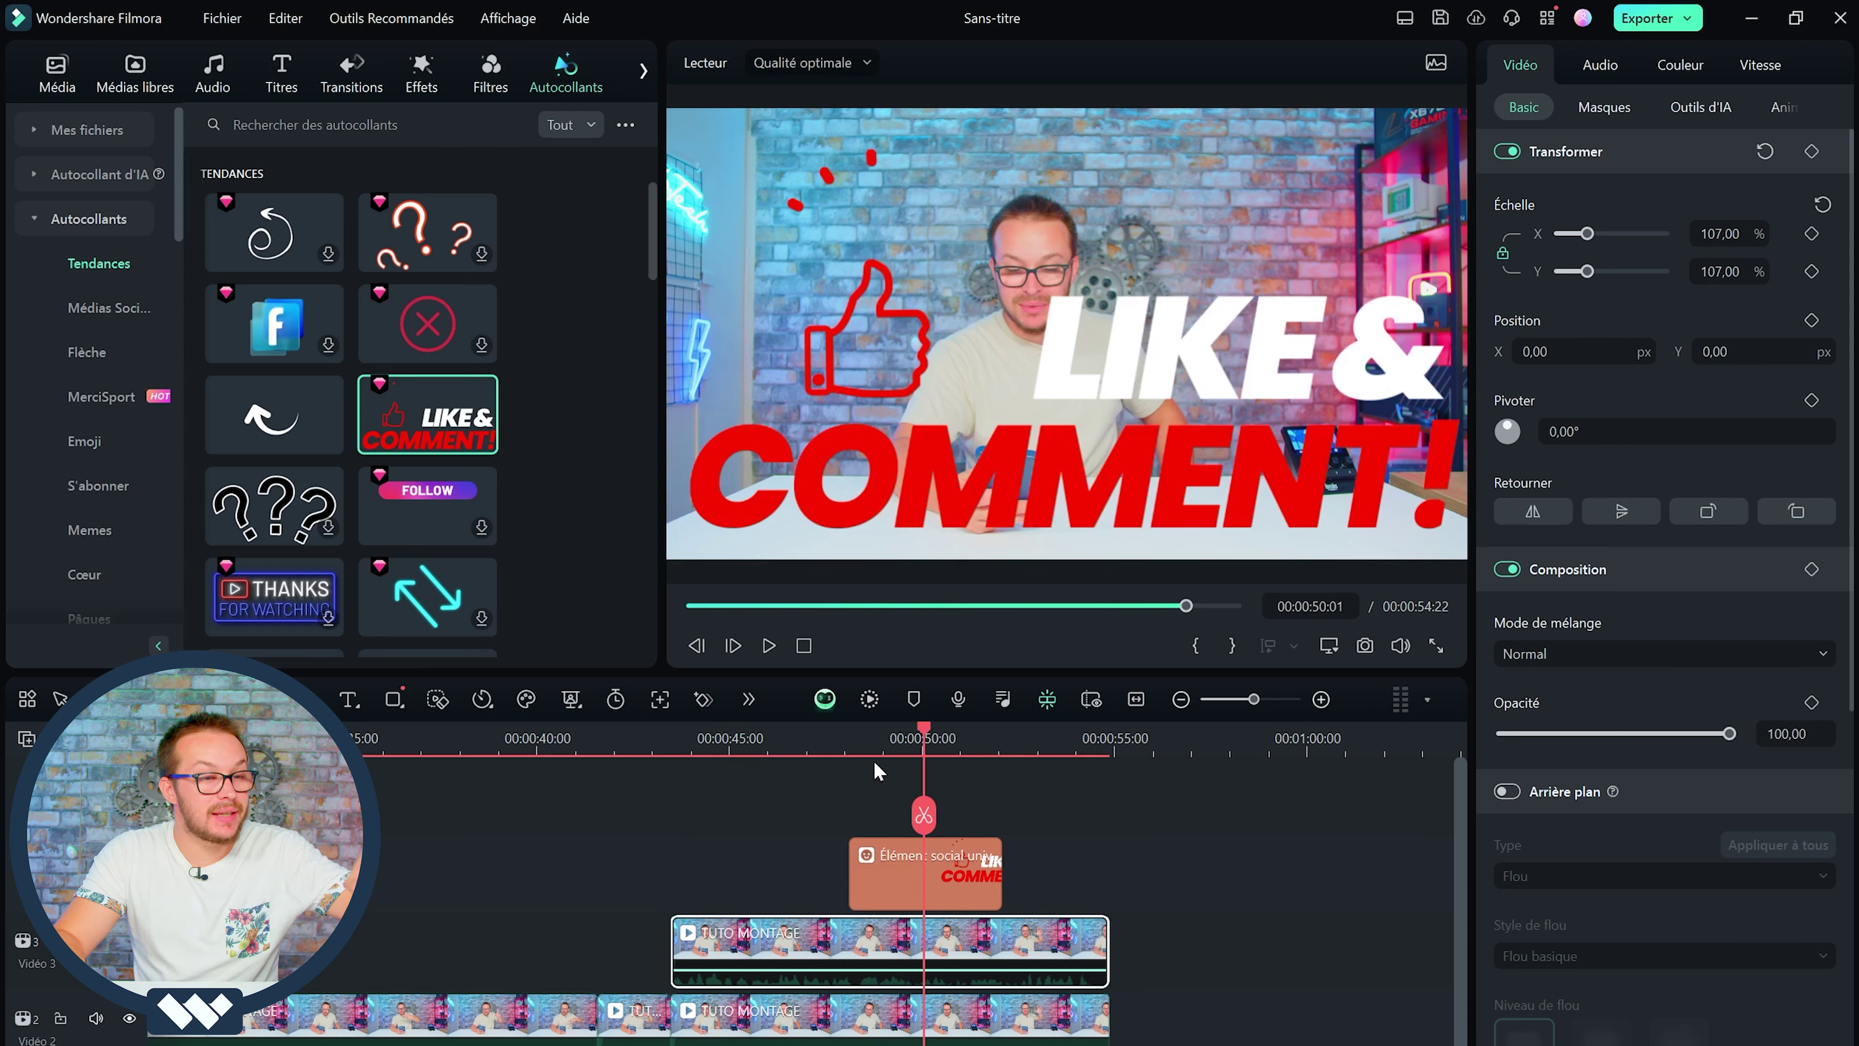
- Start Découpe intelligente on the duplicated clip at 00:00:46:24 and brush over the presenter, table and tablet to select them
click(804, 752)
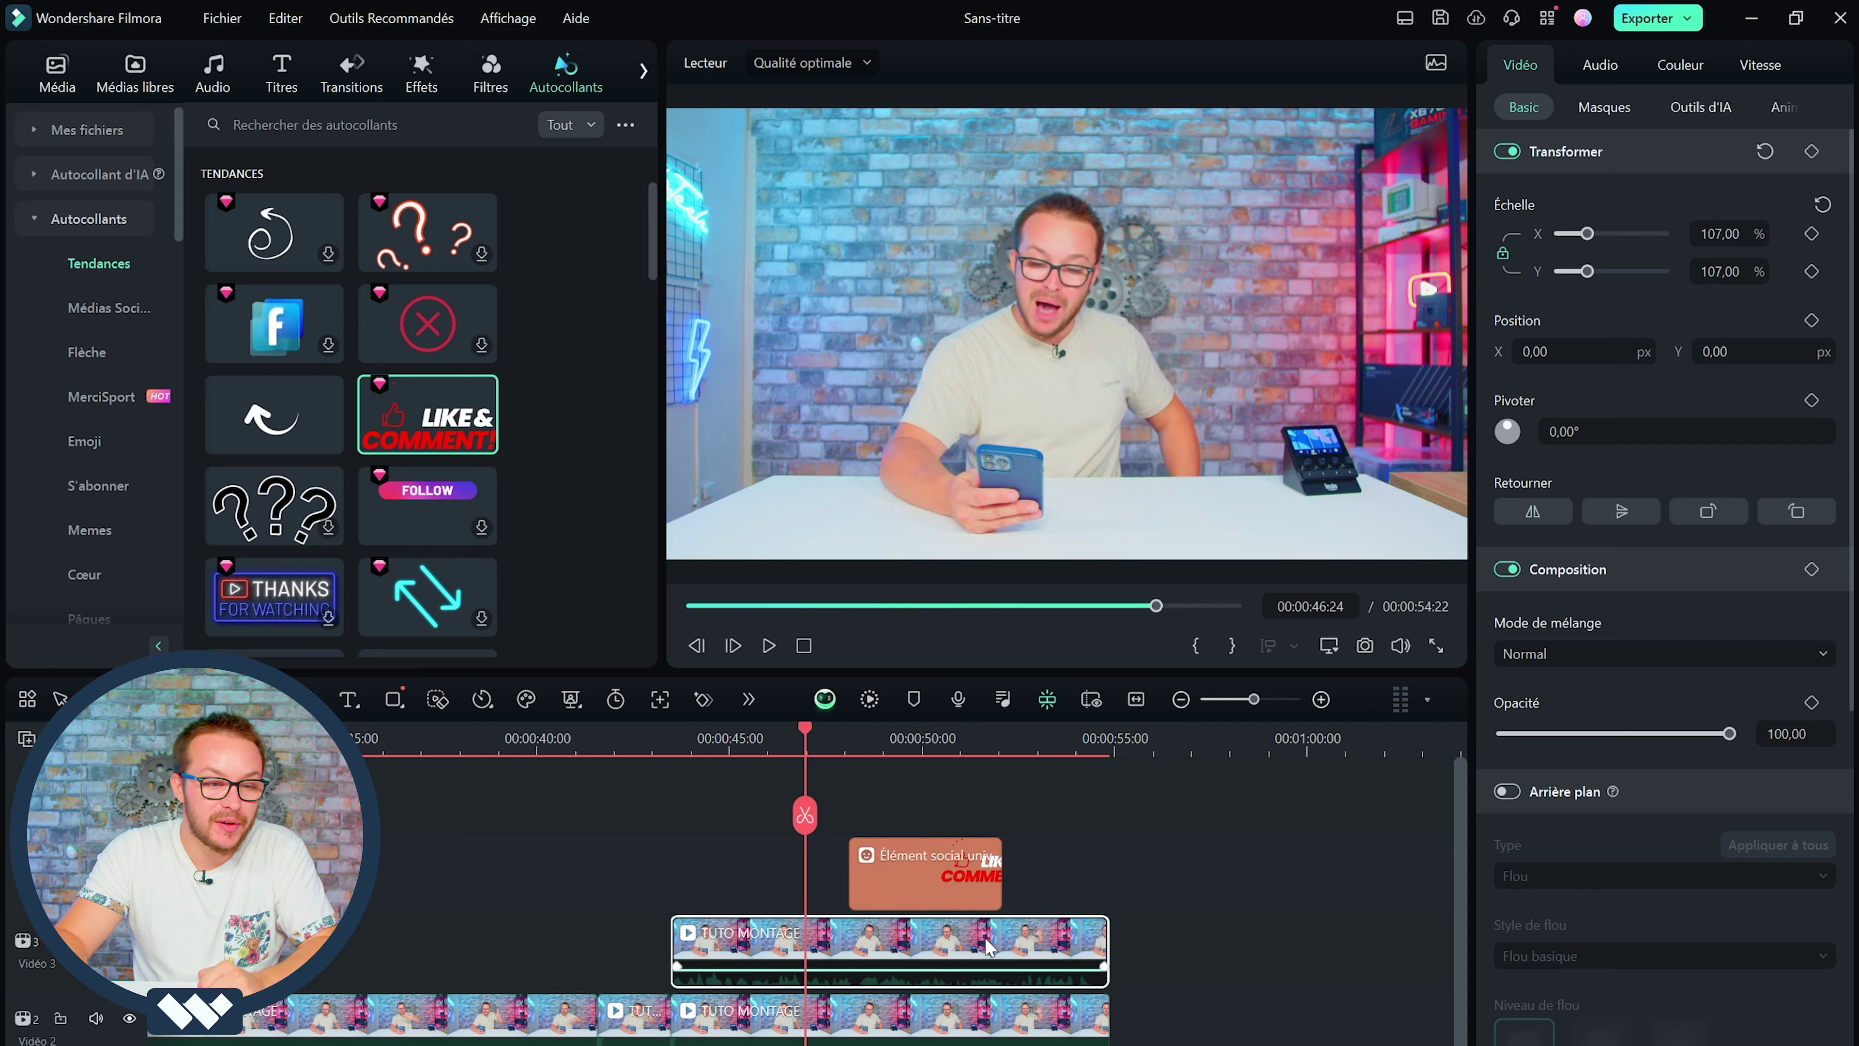
click(1691, 110)
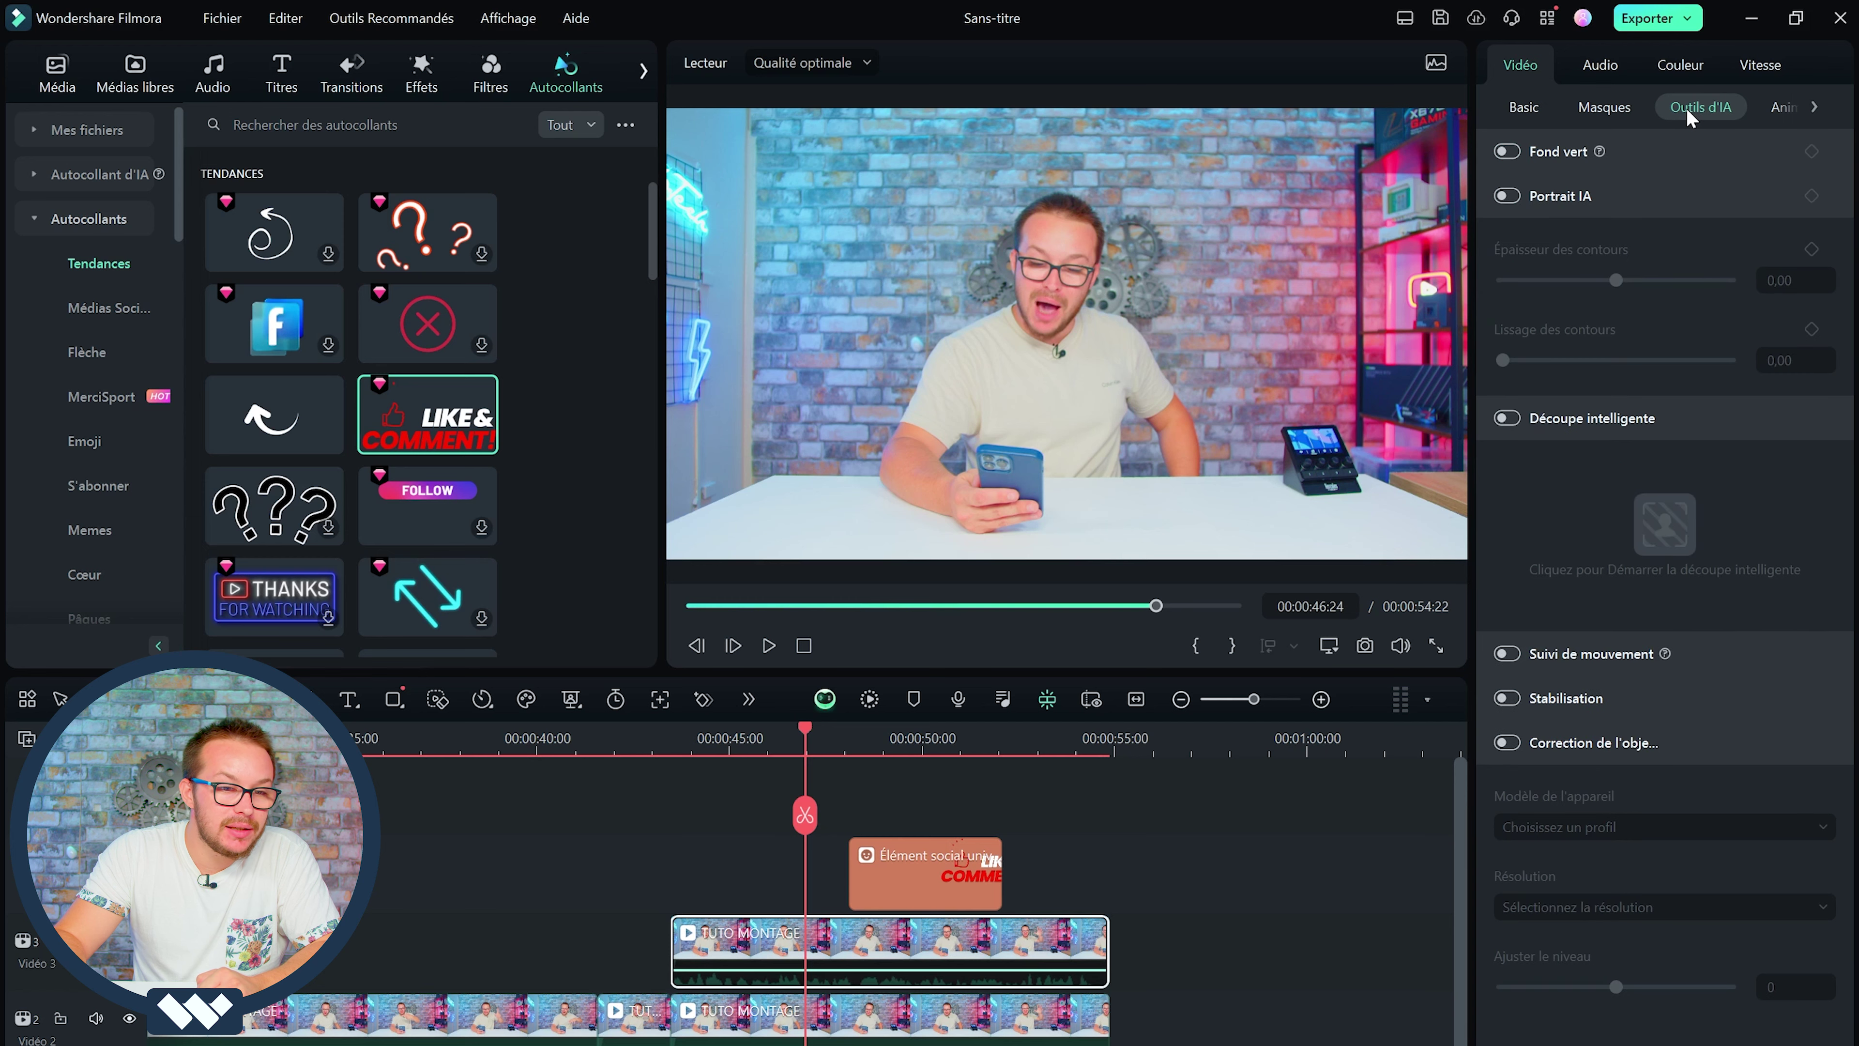
click(1505, 421)
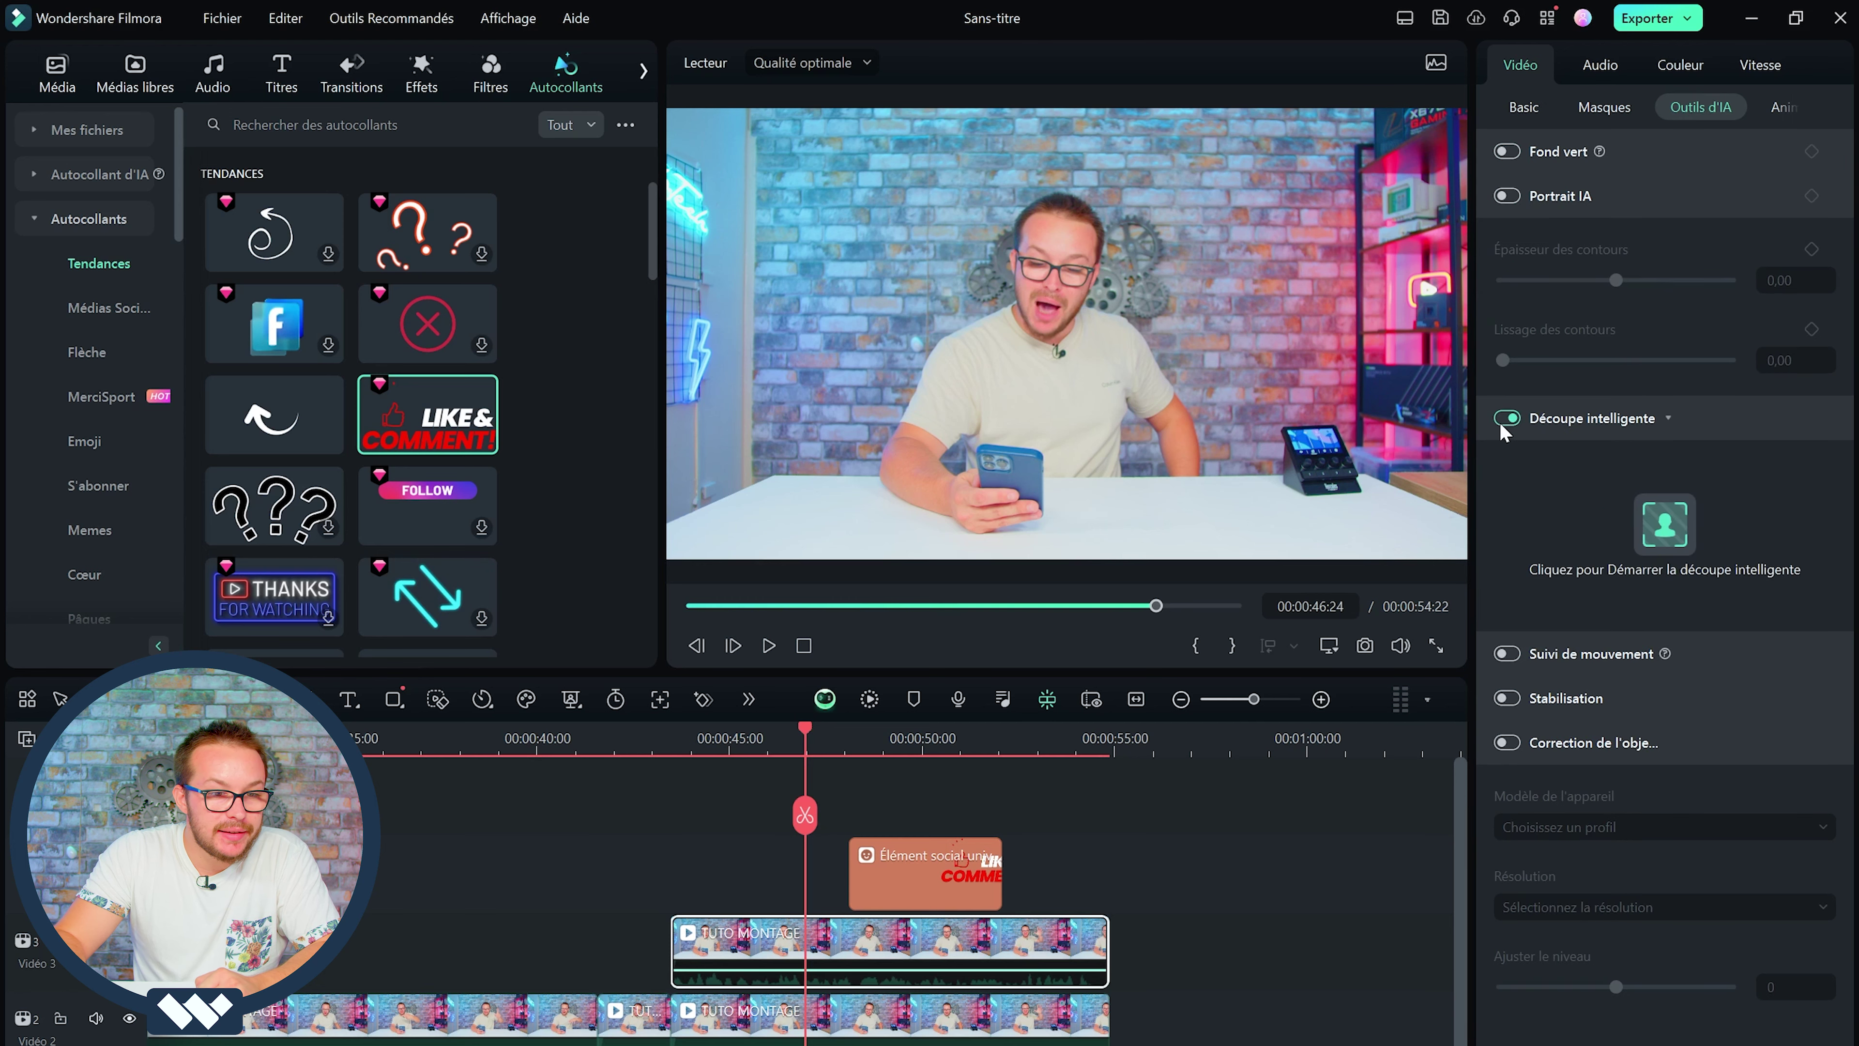
click(1664, 526)
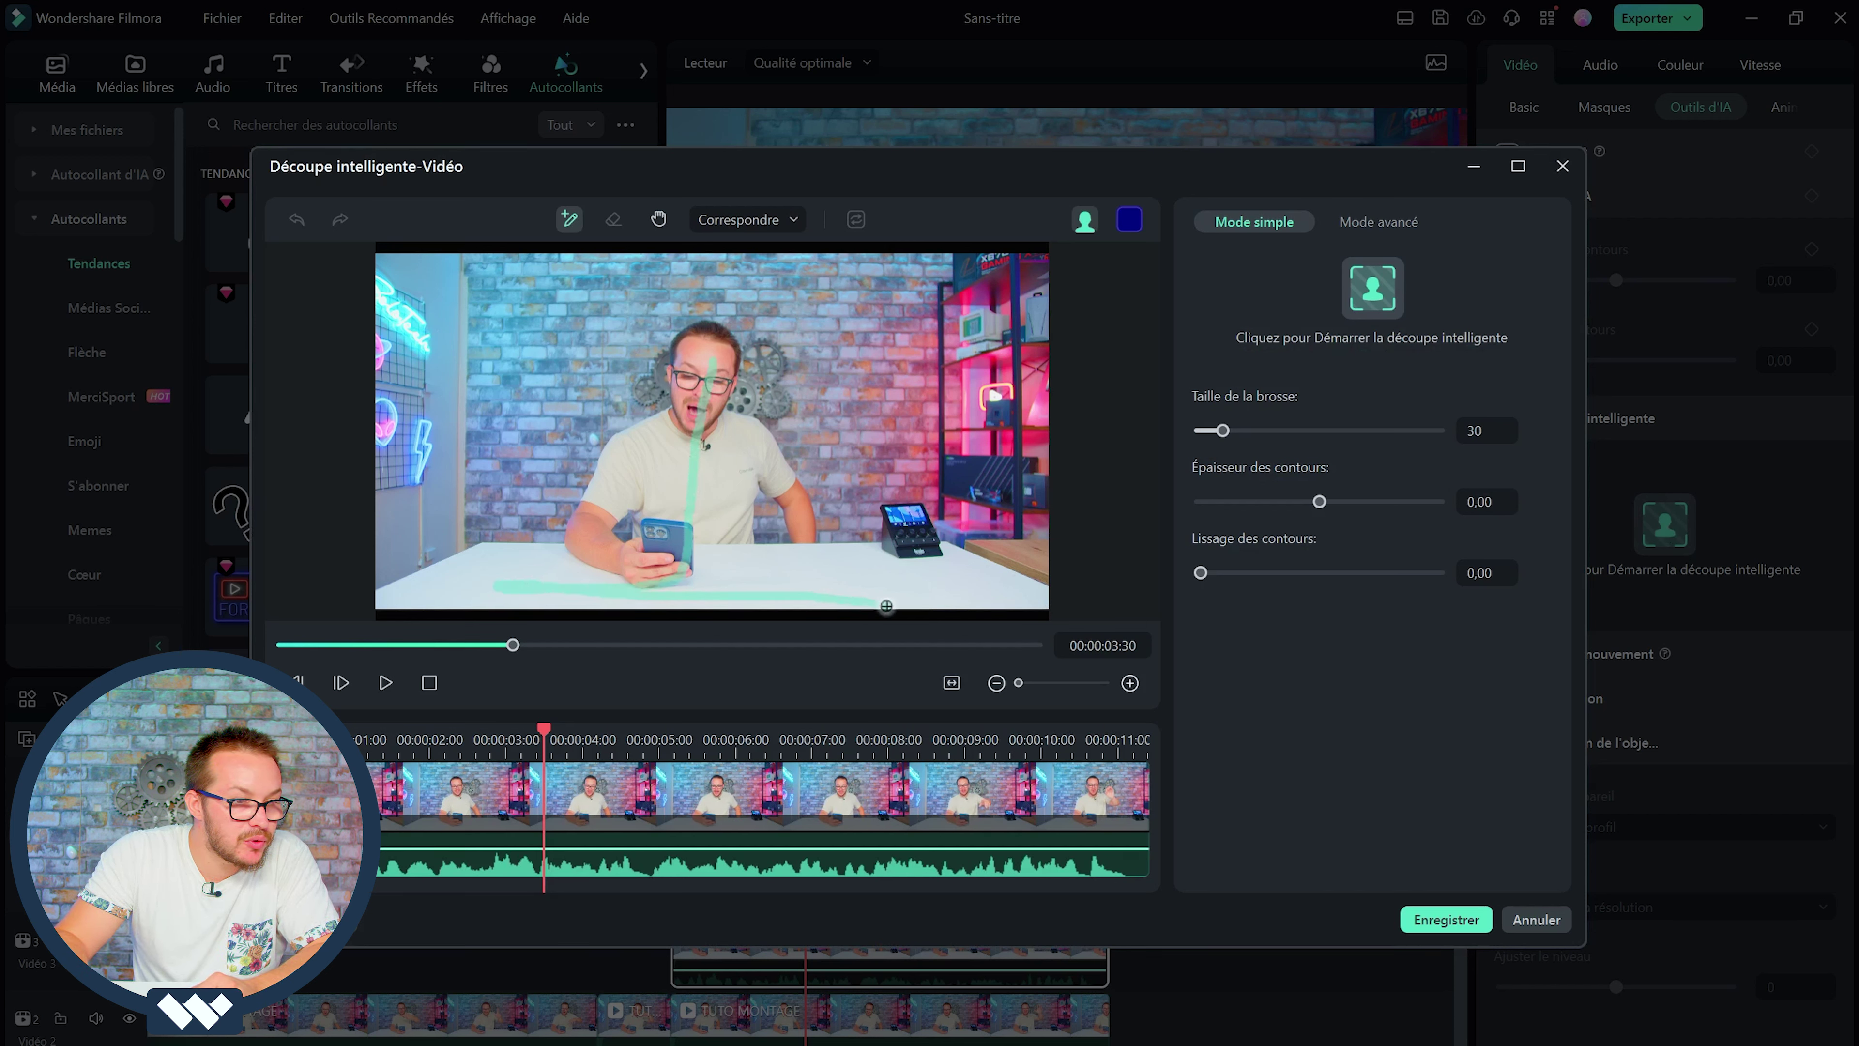
drag(927, 554, 948, 565)
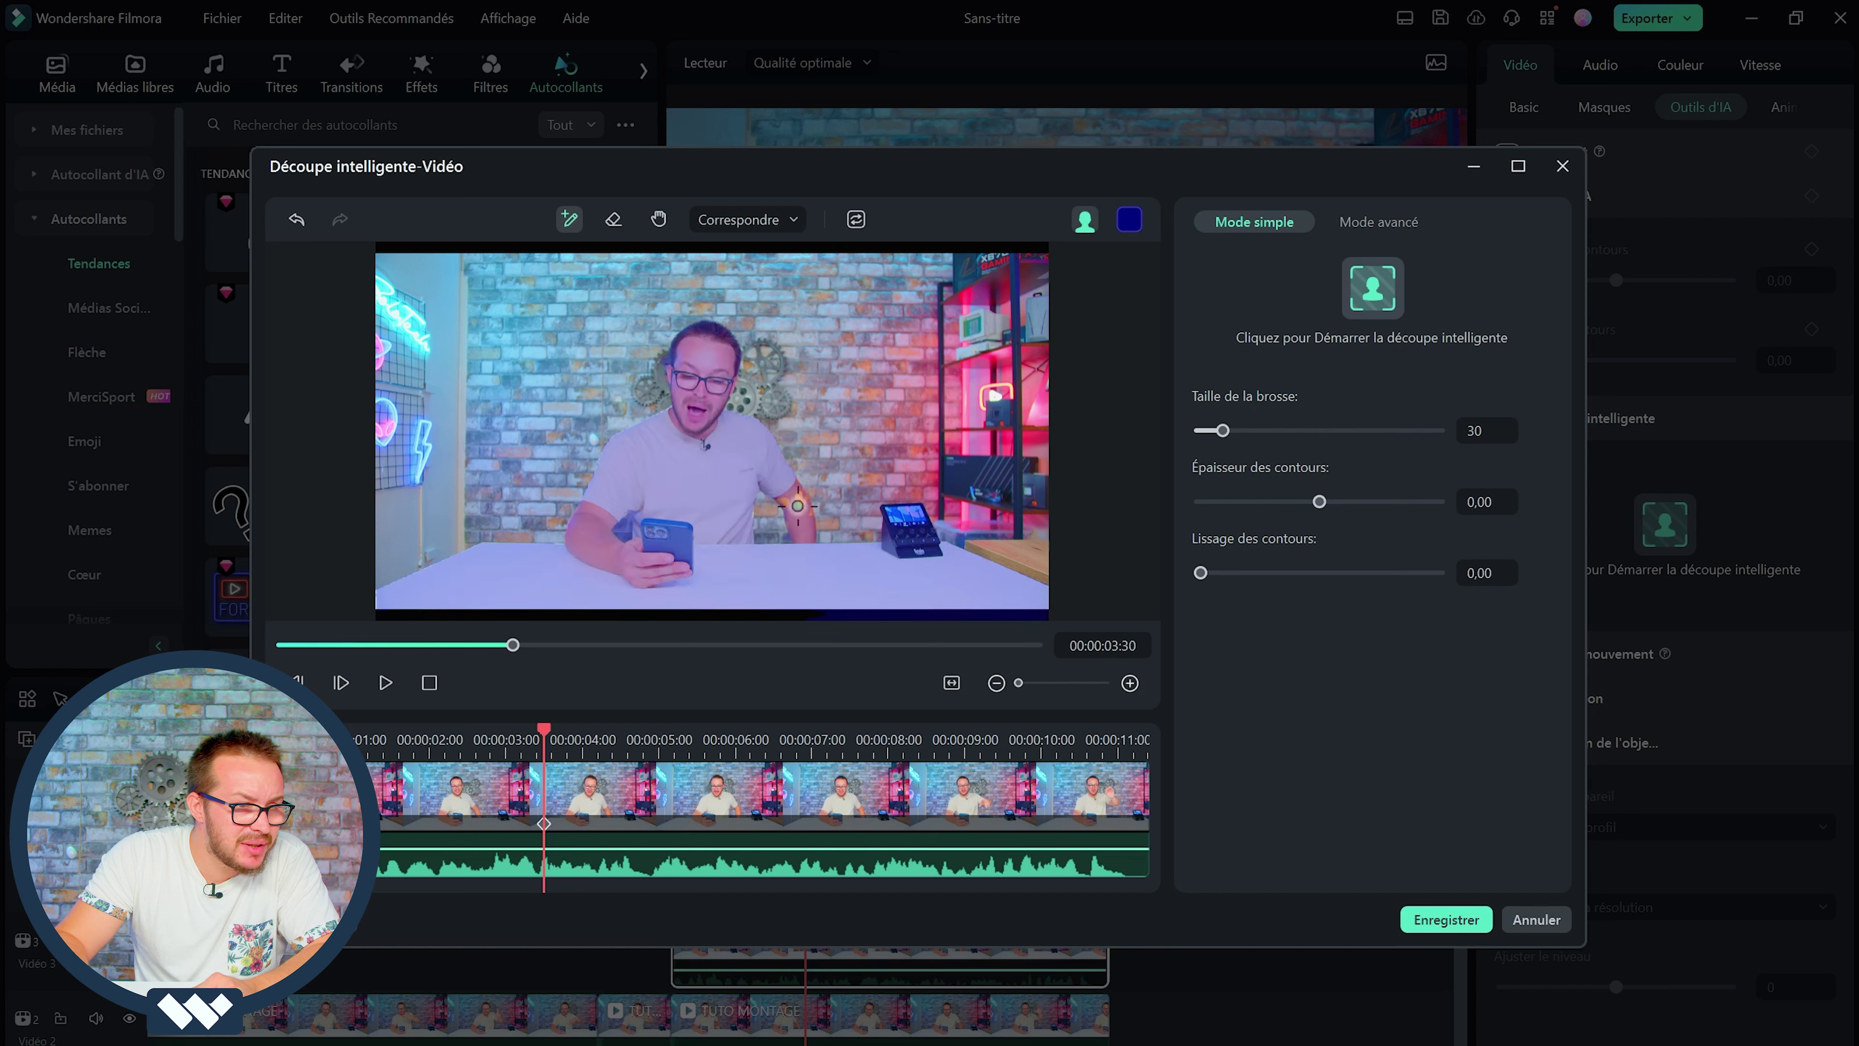
scroll(625, 514, up, 5)
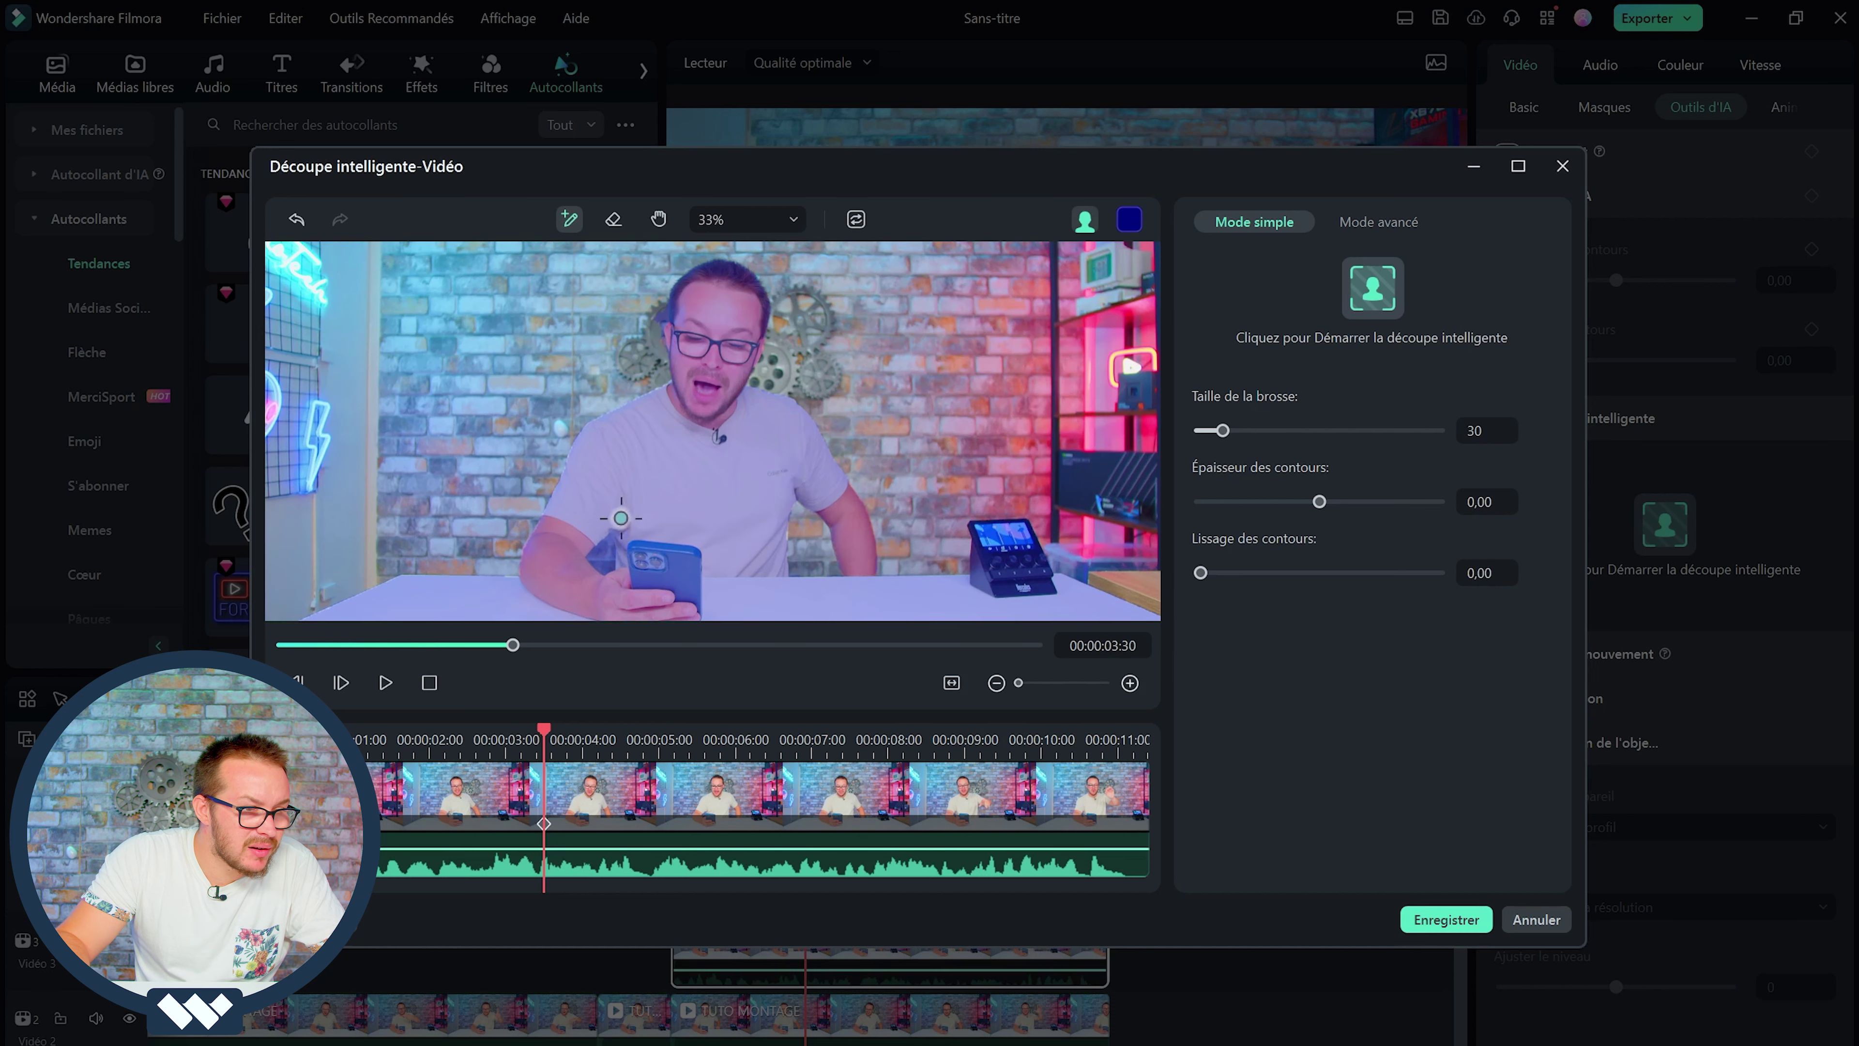